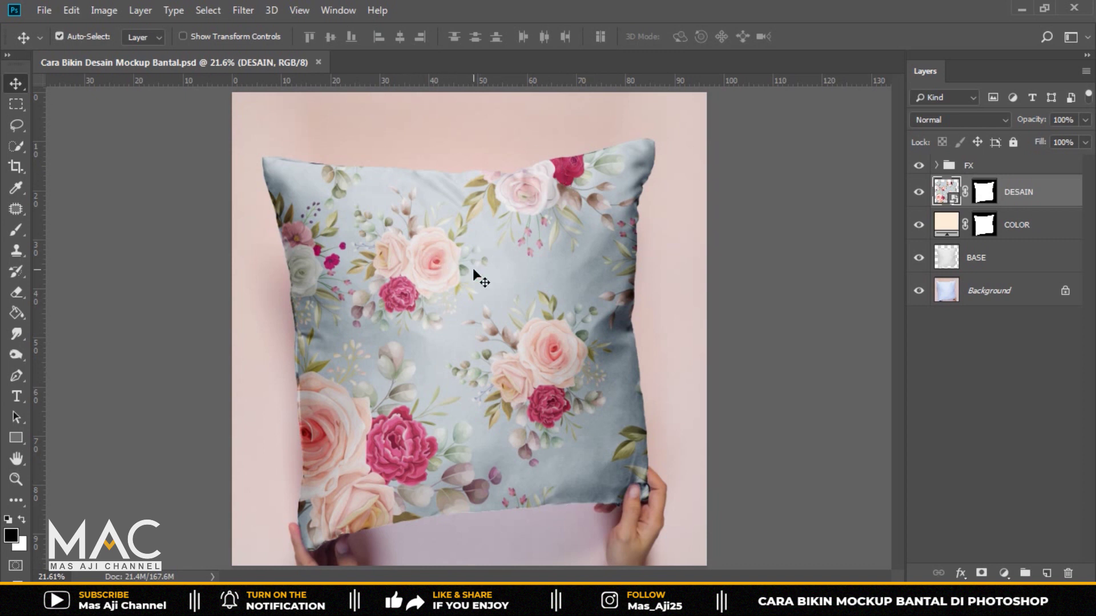
- Close the finished mockup document and open the SAMPLE pillow photo
click(318, 62)
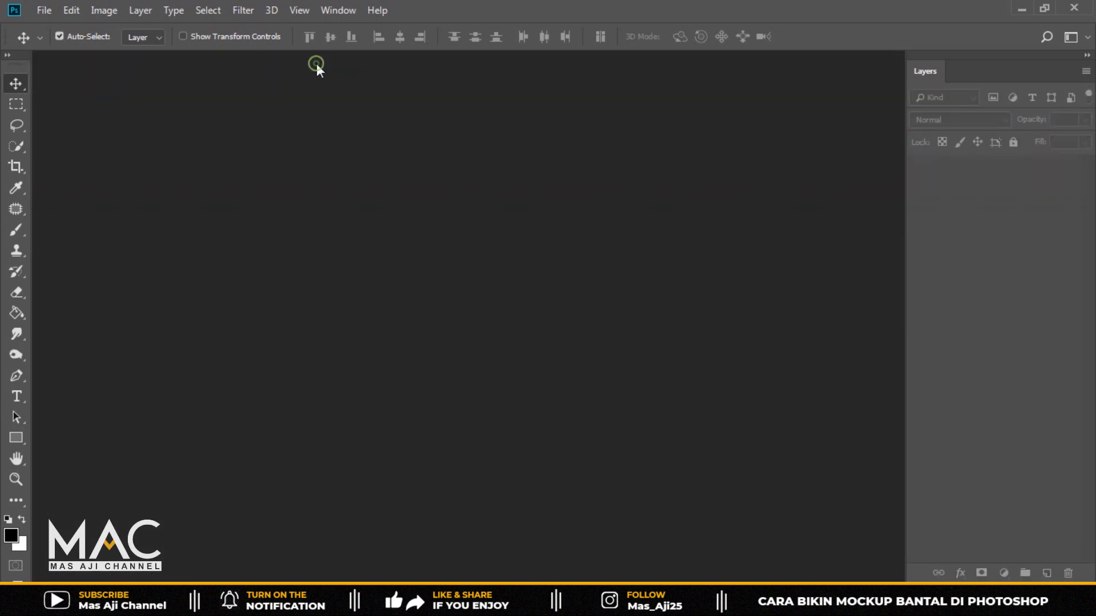
click(44, 10)
click(49, 41)
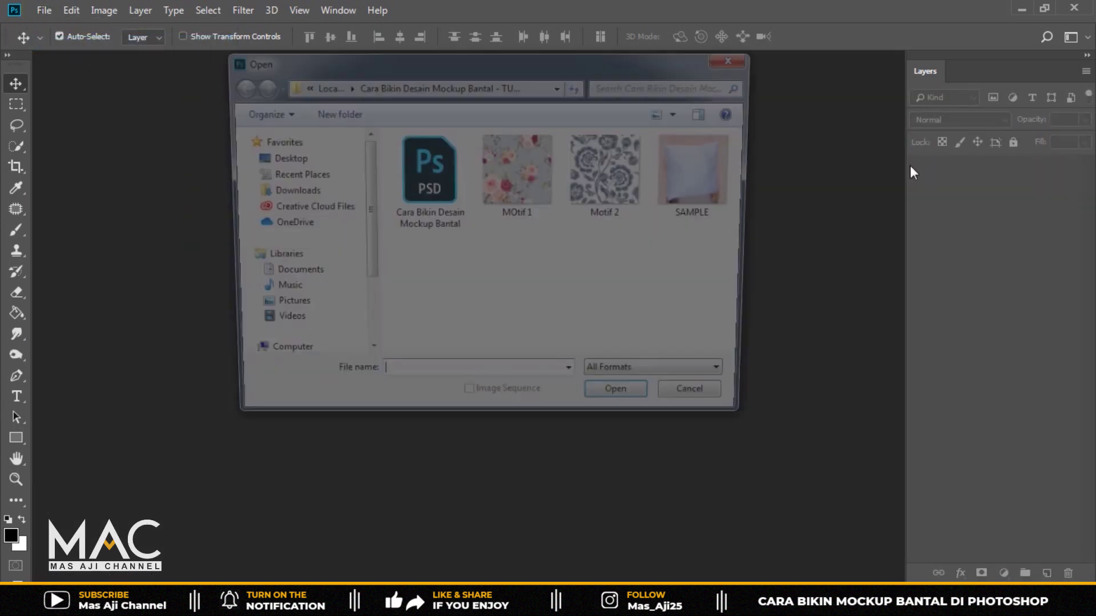
click(699, 186)
click(639, 408)
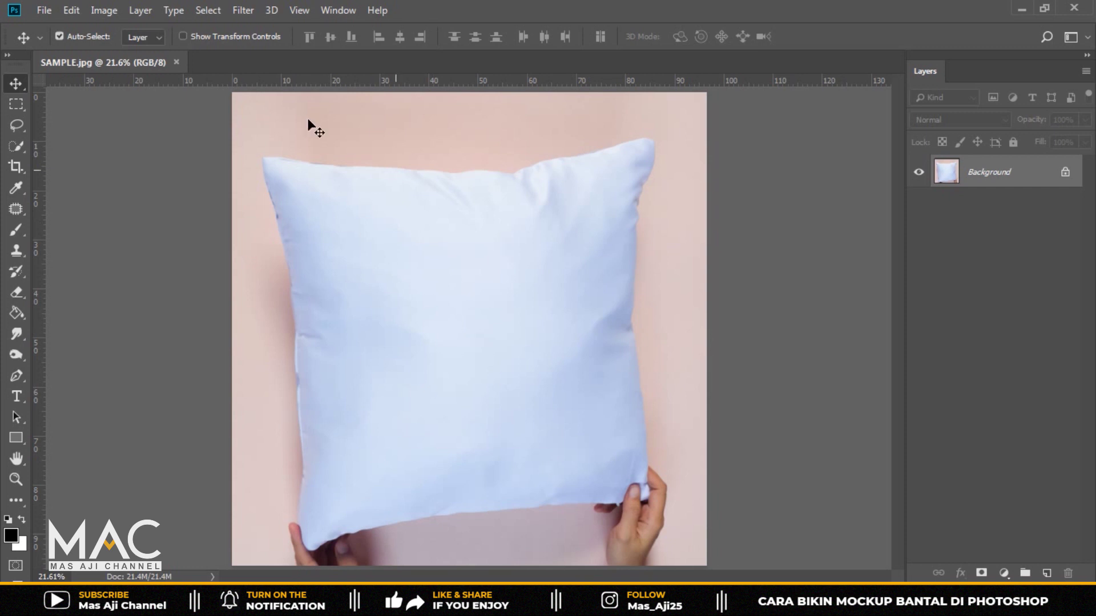
- Paint the pink background with Quick Selection, then invert the selection to isolate the pillow
click(16, 146)
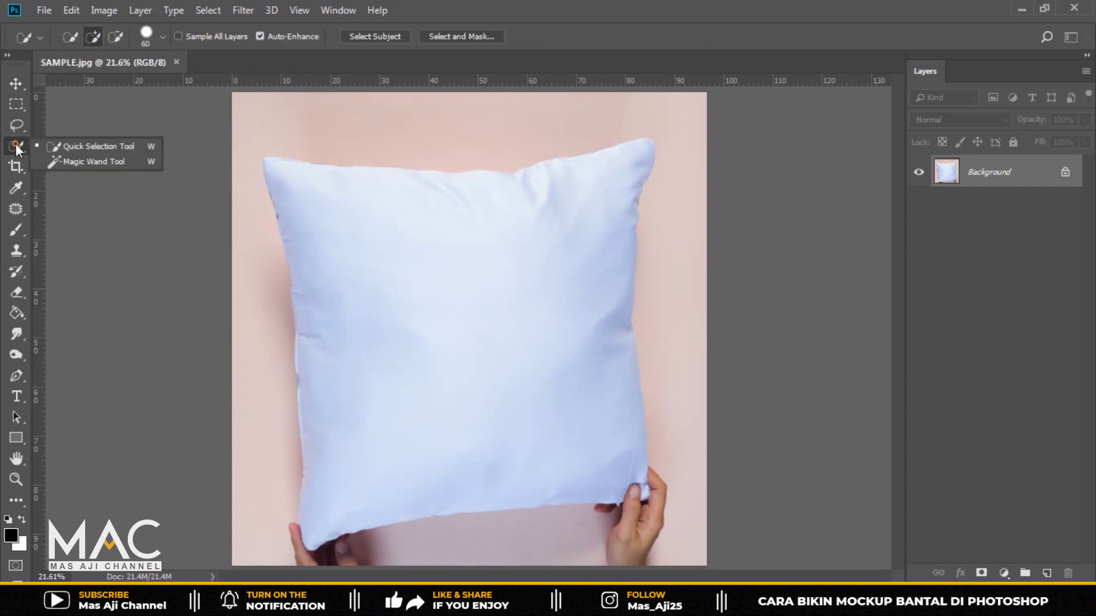
click(97, 146)
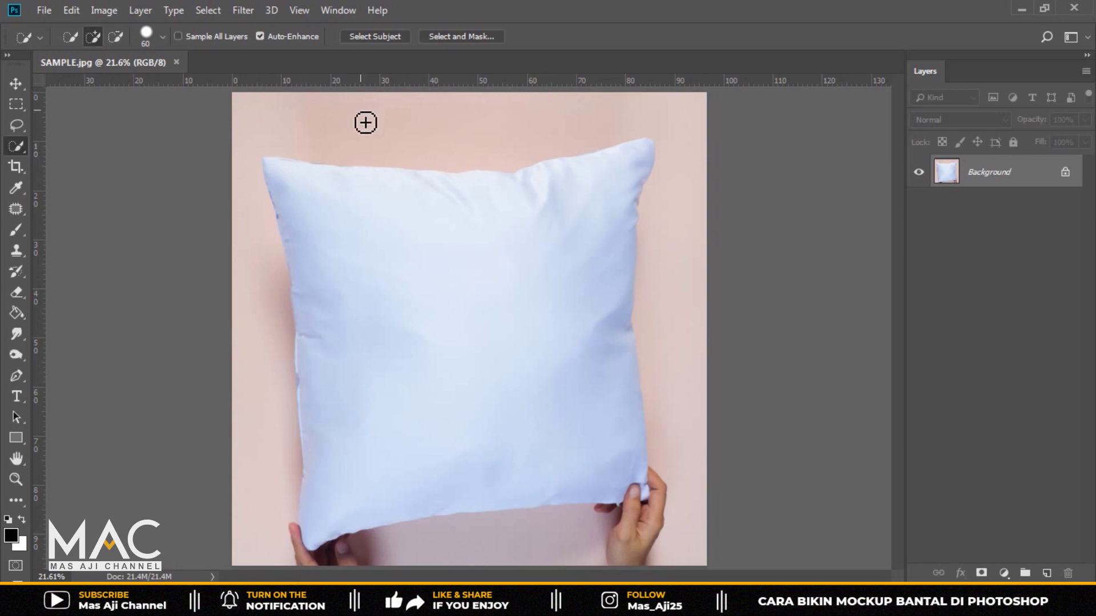
drag(354, 120, 620, 120)
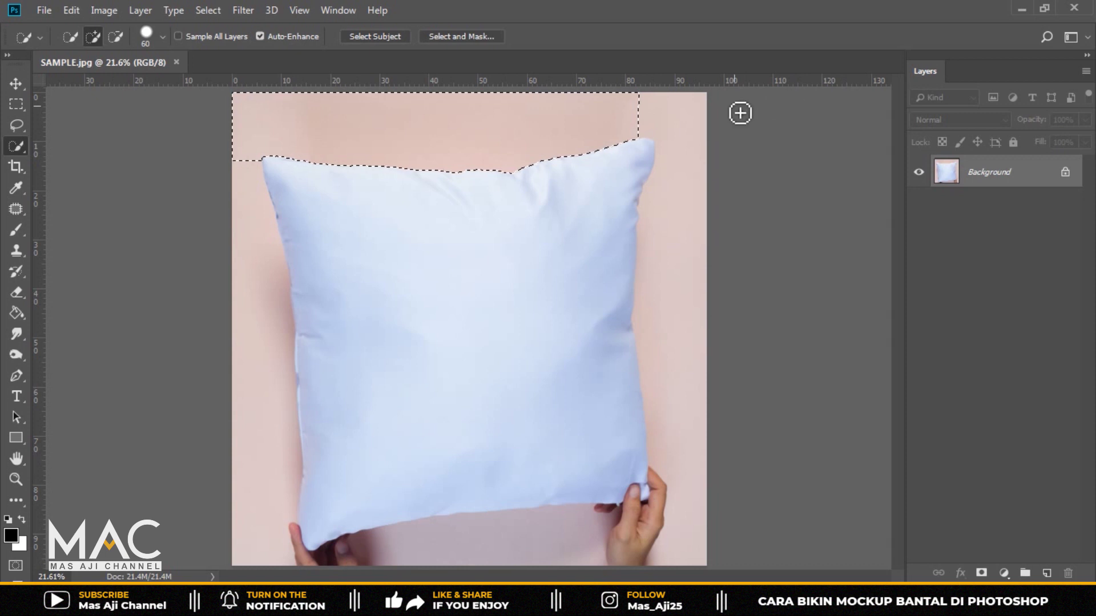
mouse_move(677, 114)
mouse_down()
mouse_move(707, 176)
mouse_move(700, 242)
mouse_move(719, 337)
mouse_move(712, 396)
mouse_up()
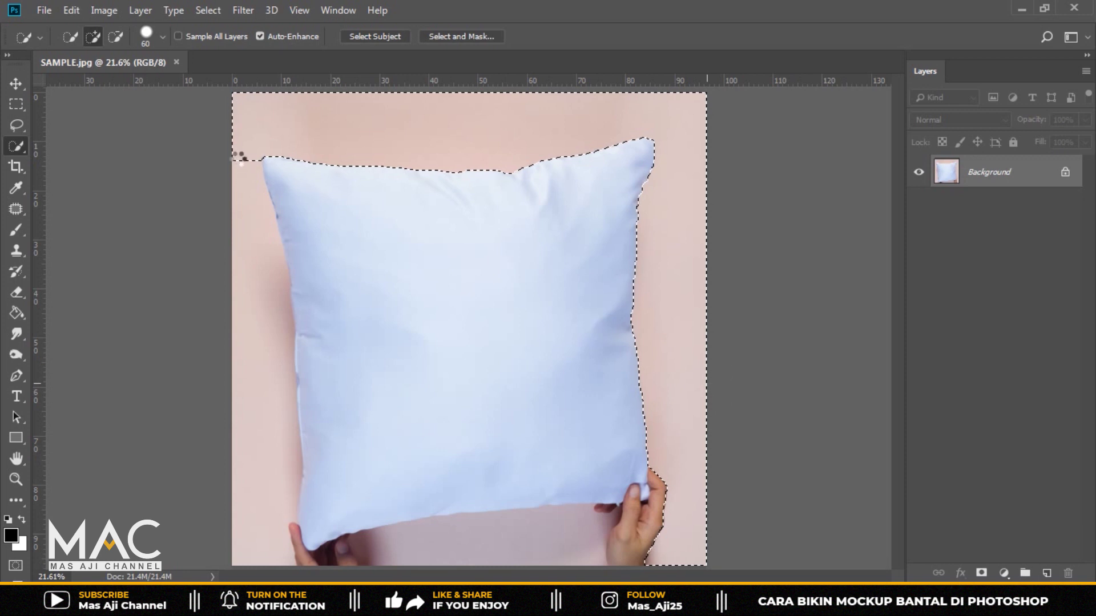
drag(242, 161, 258, 453)
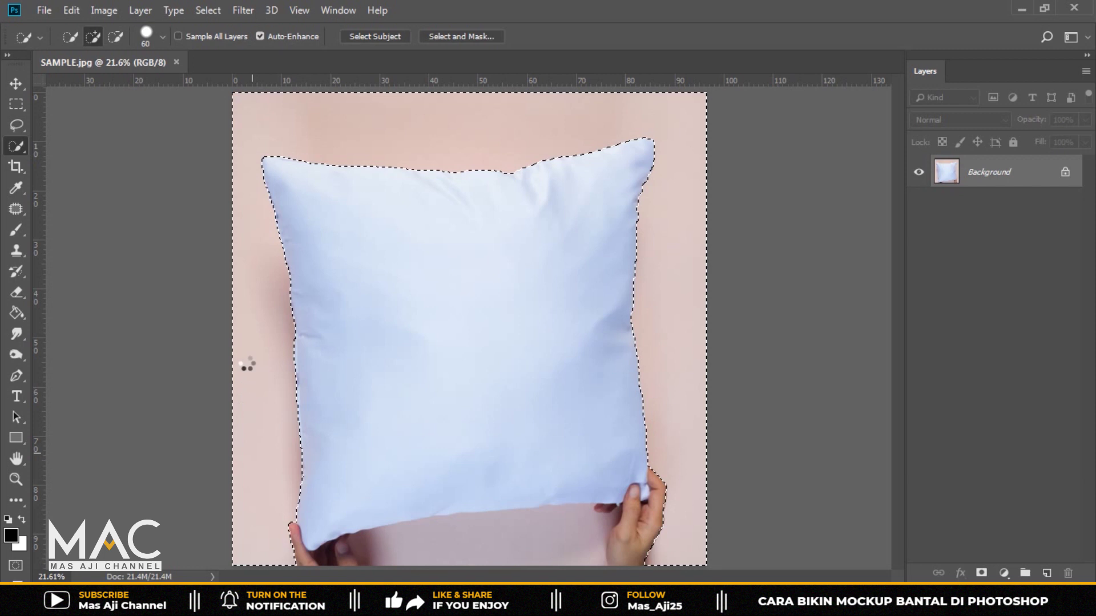
mouse_move(465, 525)
mouse_down()
mouse_move(416, 555)
mouse_move(525, 539)
mouse_up()
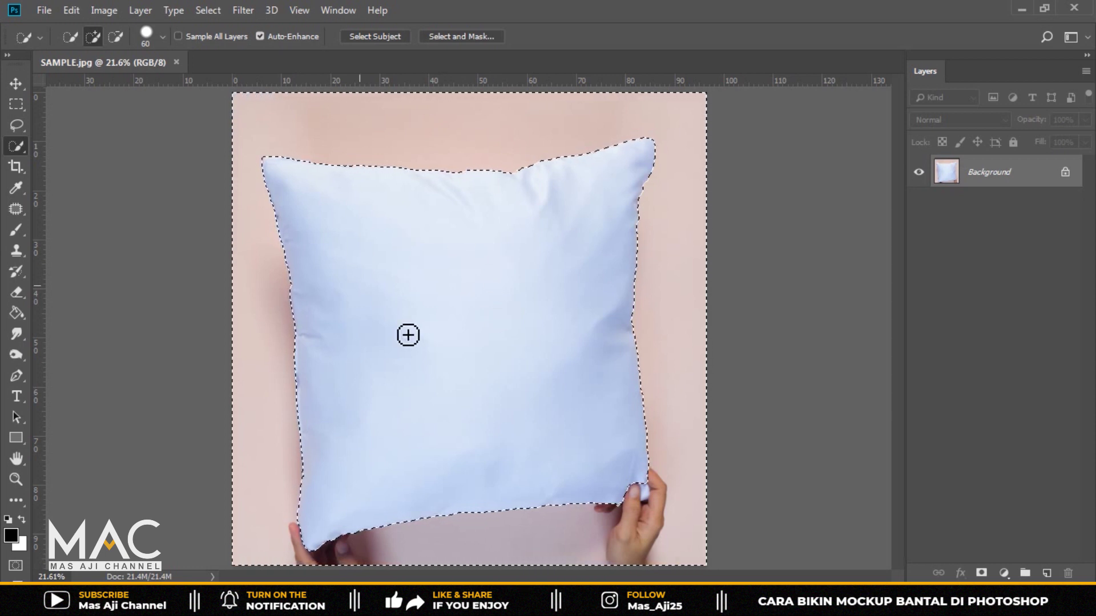
click(206, 10)
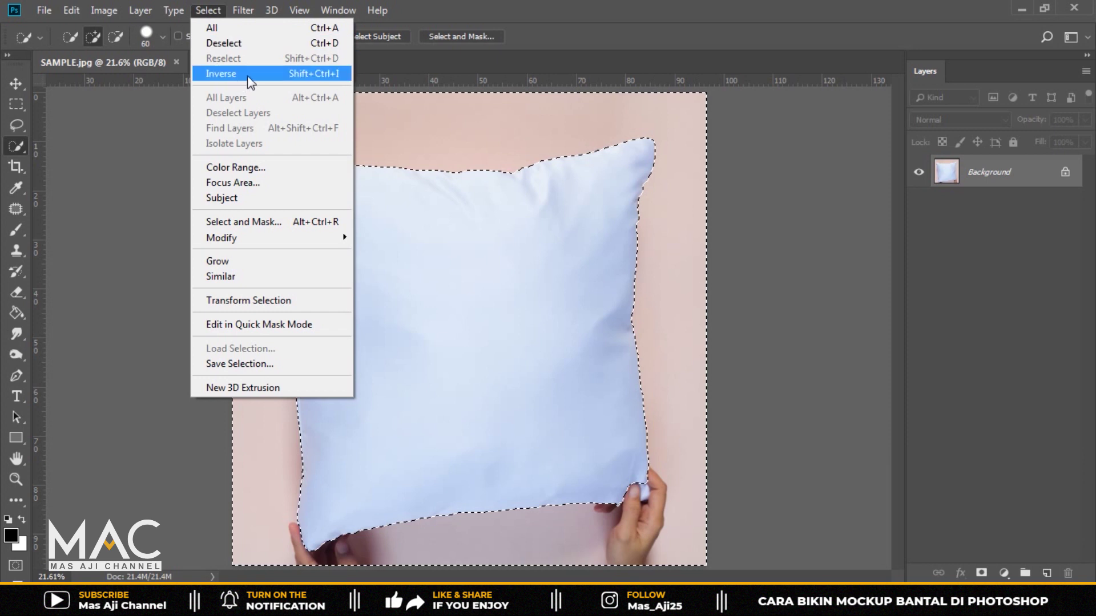
click(305, 76)
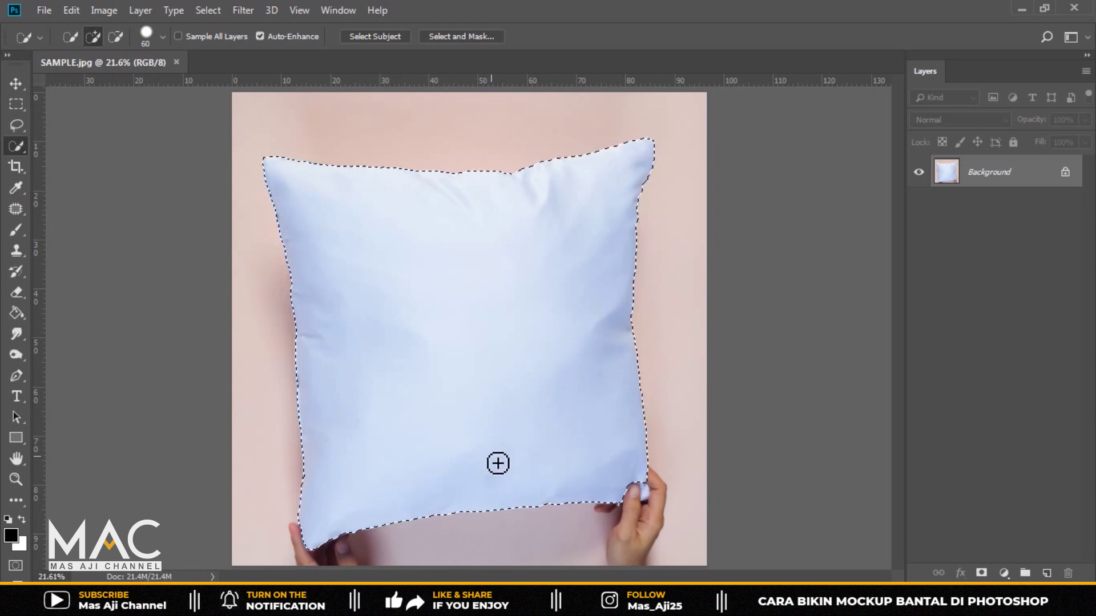
- Zoom in on the right hand's thumb and switch to the Lasso Tool
scroll(498, 463, up, 2)
scroll(502, 460, up, 2)
scroll(501, 460, up, 2)
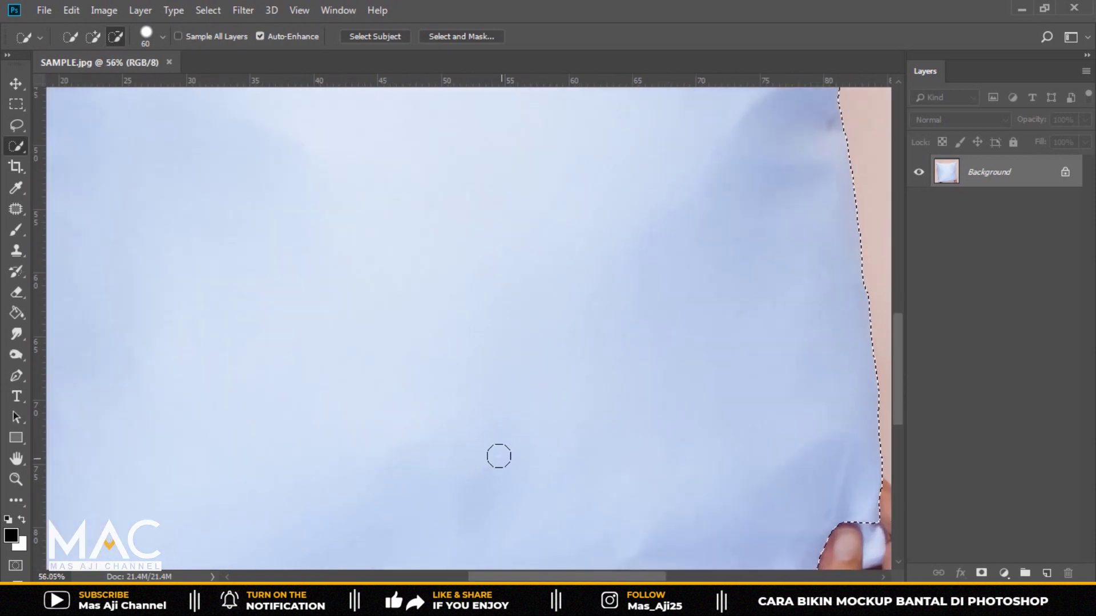
mouse_move(473, 477)
mouse_down()
mouse_move(482, 330)
mouse_move(616, 298)
mouse_move(548, 360)
mouse_move(640, 267)
mouse_move(289, 303)
mouse_up()
mouse_move(769, 268)
mouse_down()
mouse_move(437, 303)
mouse_move(695, 272)
mouse_up()
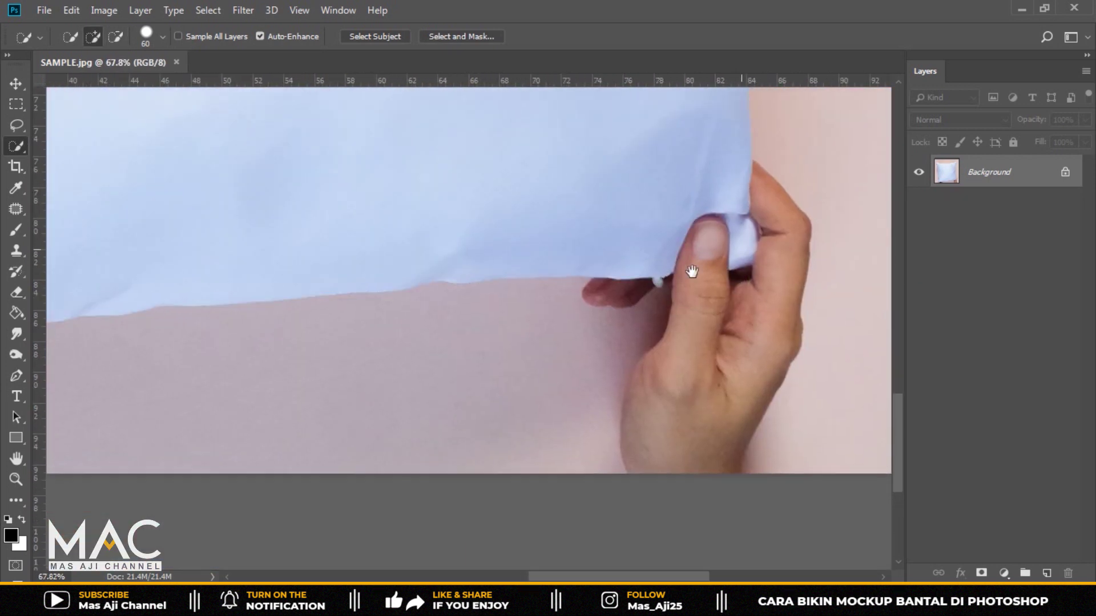
click(16, 124)
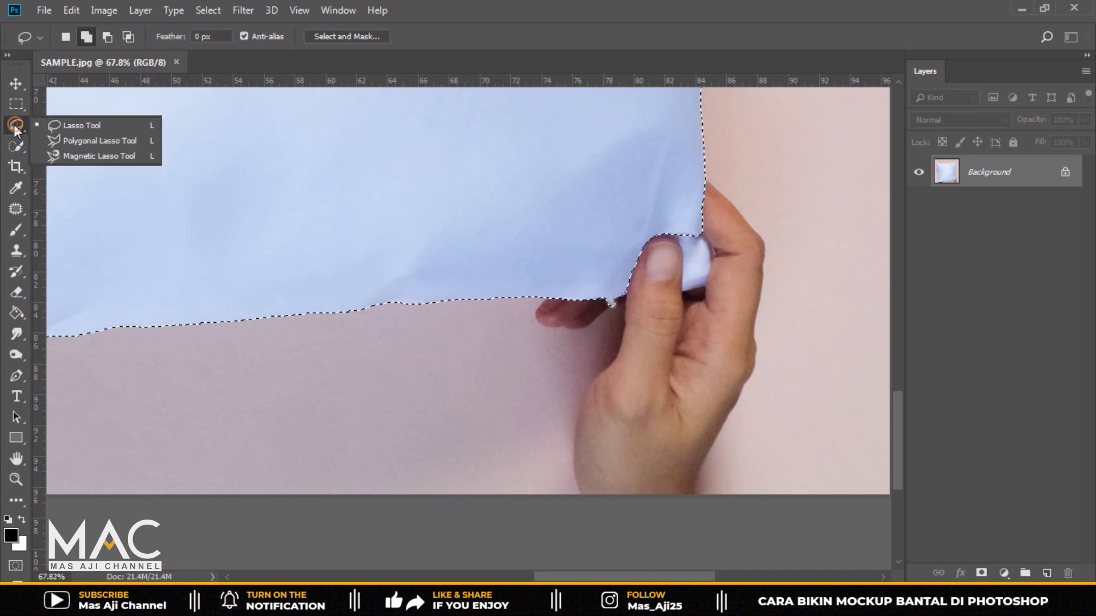
click(85, 128)
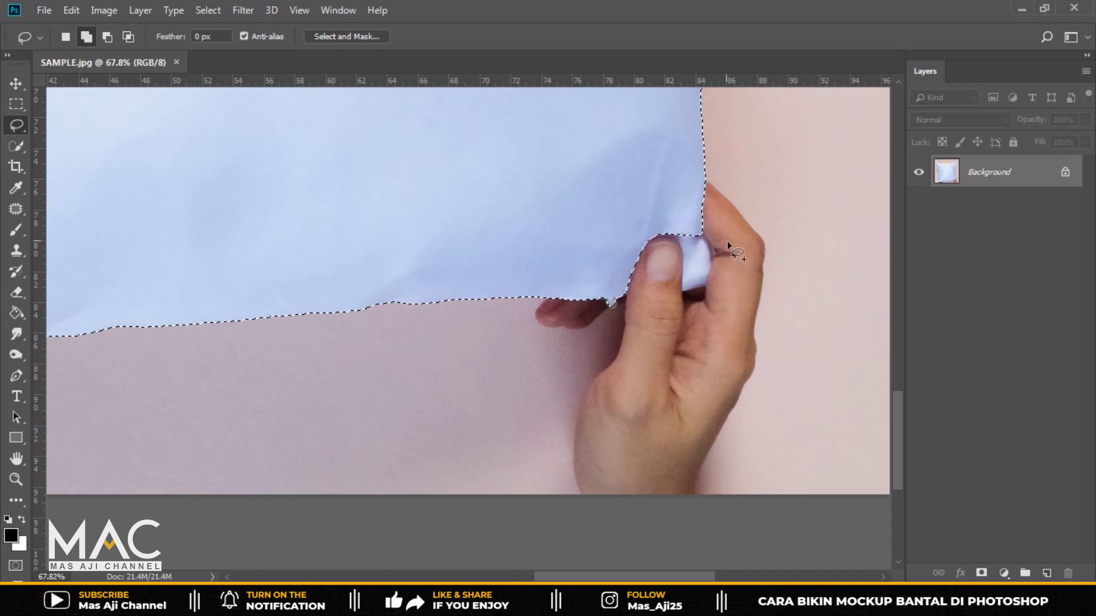
scroll(683, 265, up, 1)
drag(746, 286, 552, 229)
scroll(551, 229, up, 2)
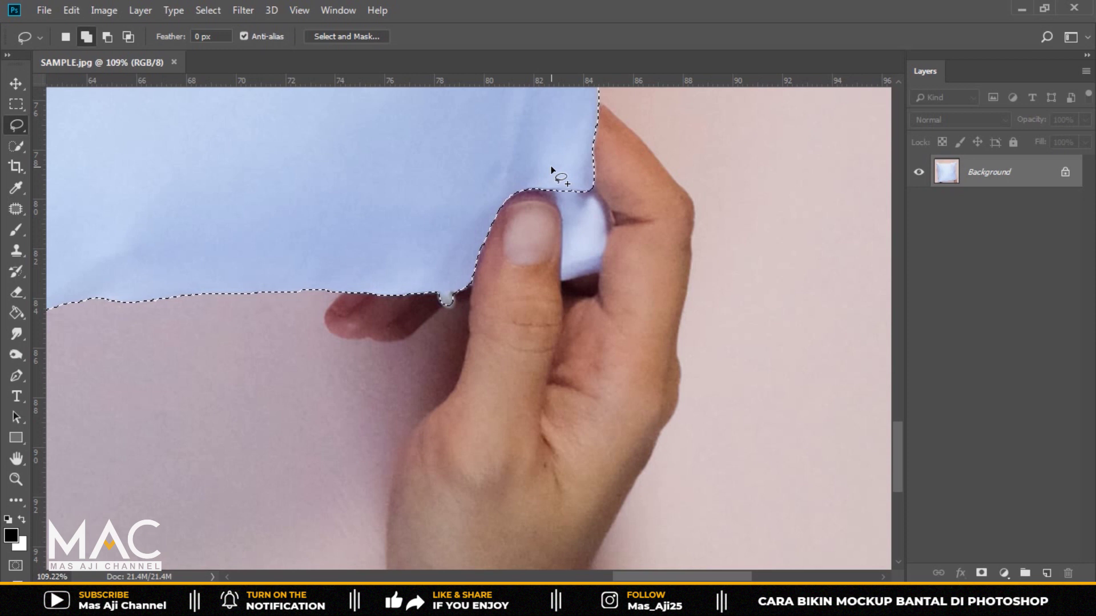
right_click(16, 125)
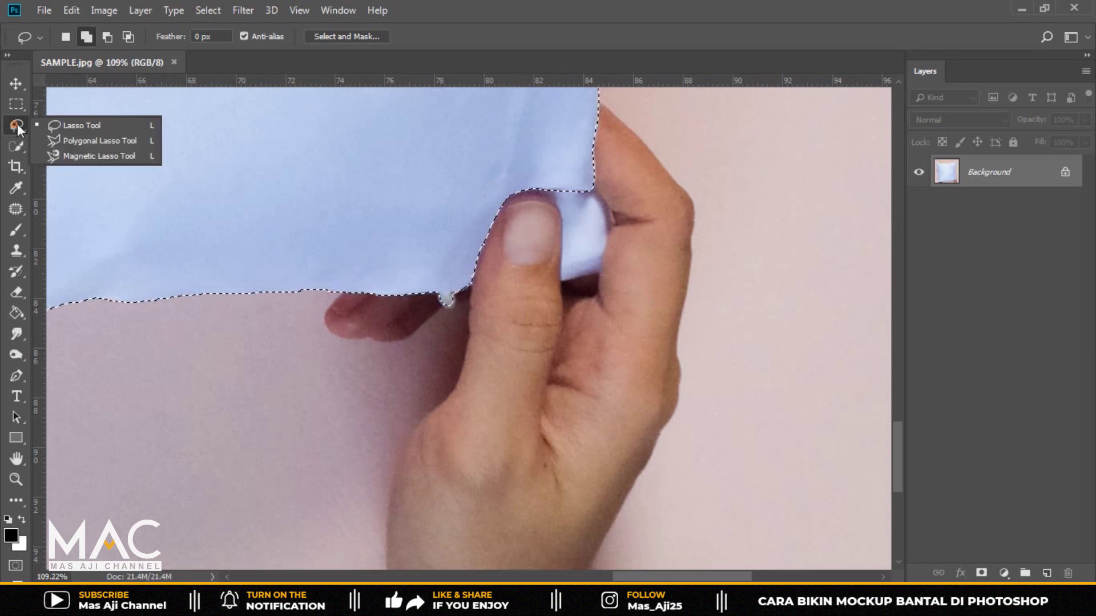
click(93, 125)
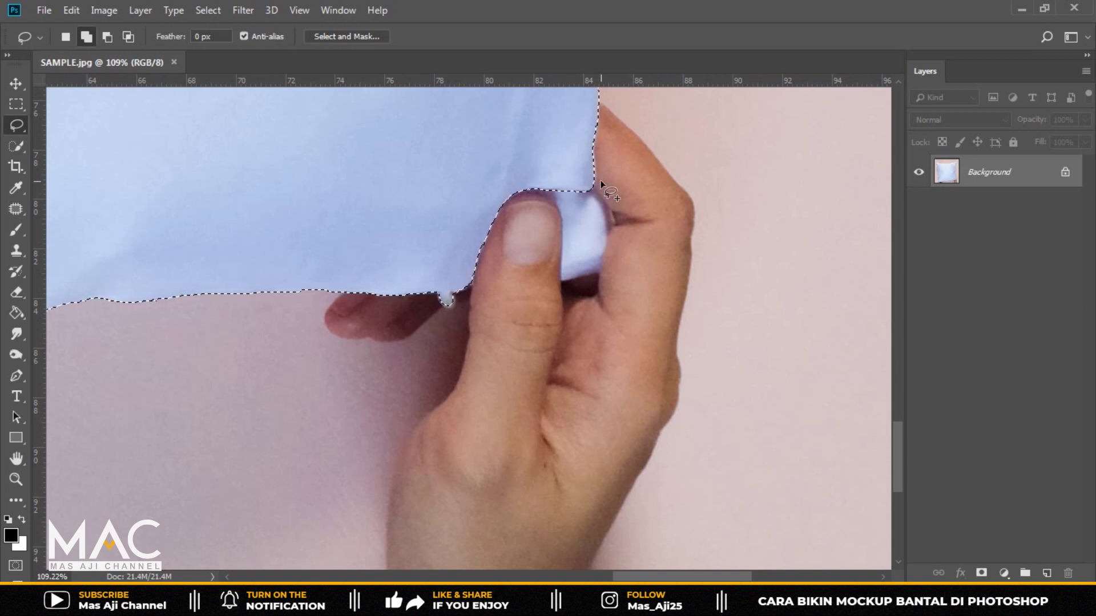
- Lasso the fabric under the thumb and between thumb and finger into the selection
drag(510, 178, 532, 192)
drag(565, 264, 599, 275)
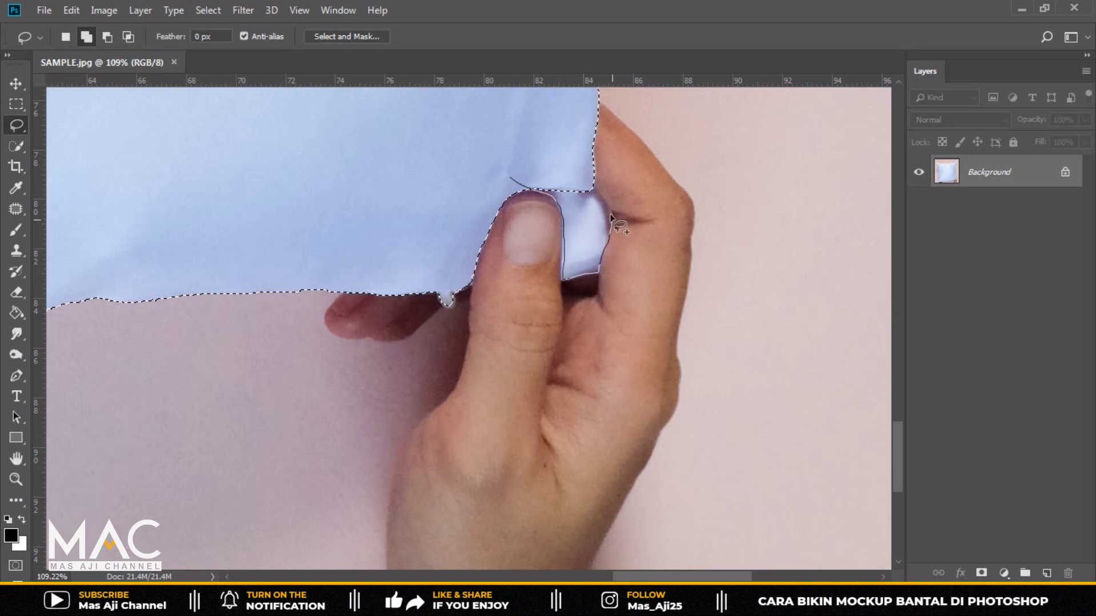
drag(550, 160, 515, 172)
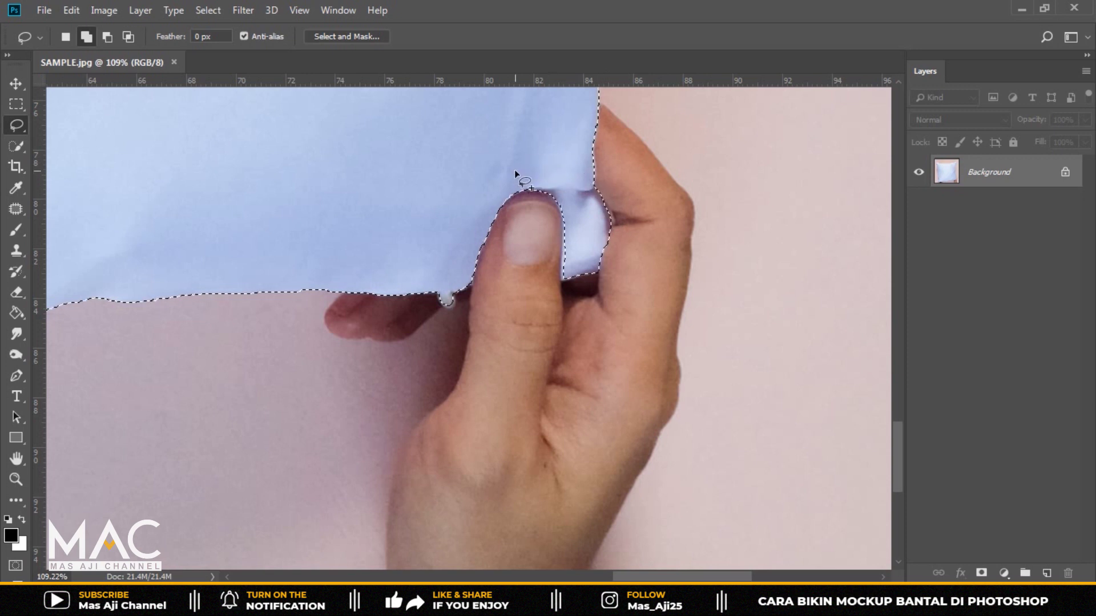
alt+scroll(554, 165, up, 2)
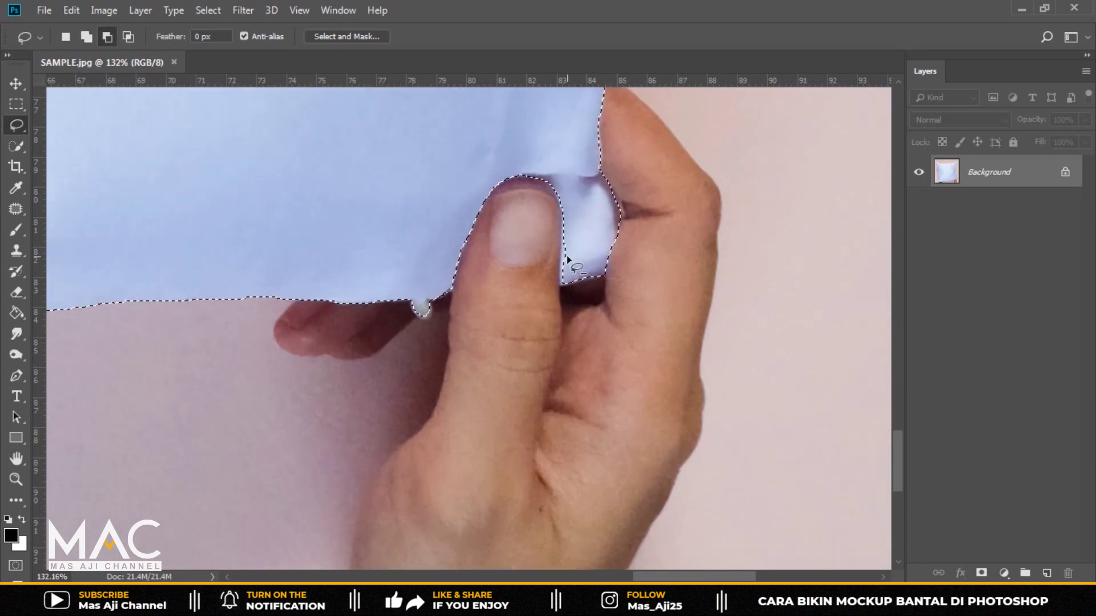
alt+scroll(554, 166, up, 2)
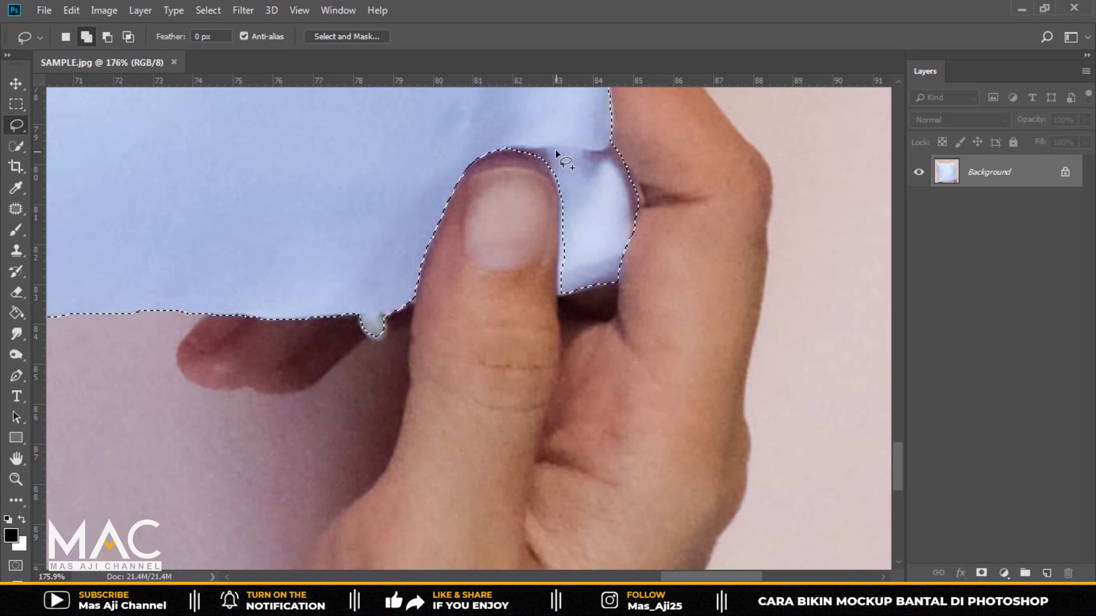
drag(557, 144, 552, 170)
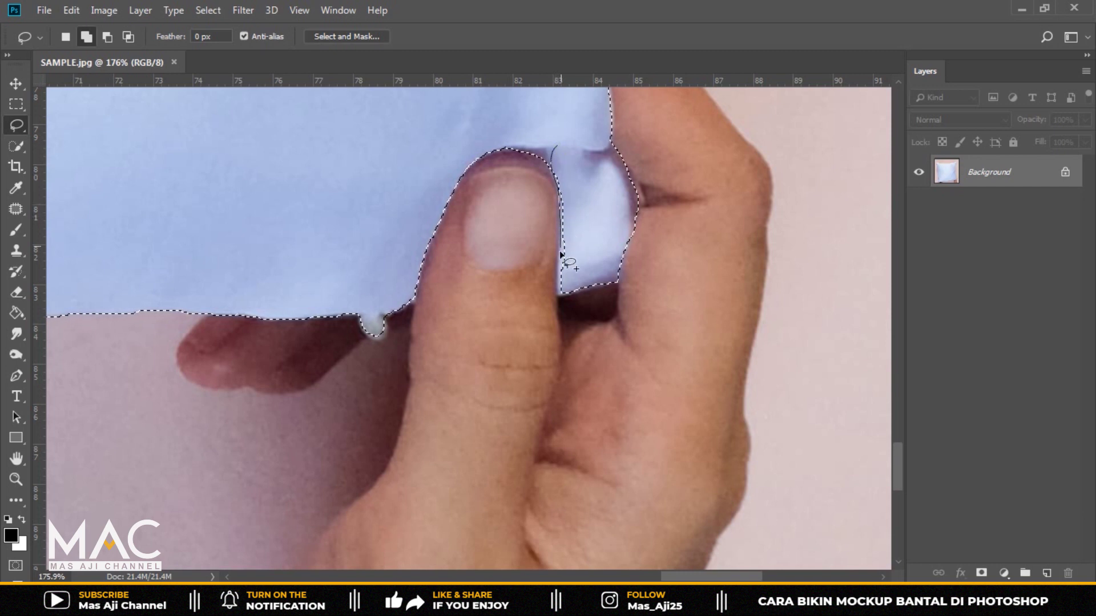
drag(563, 295, 586, 290)
drag(577, 148, 587, 154)
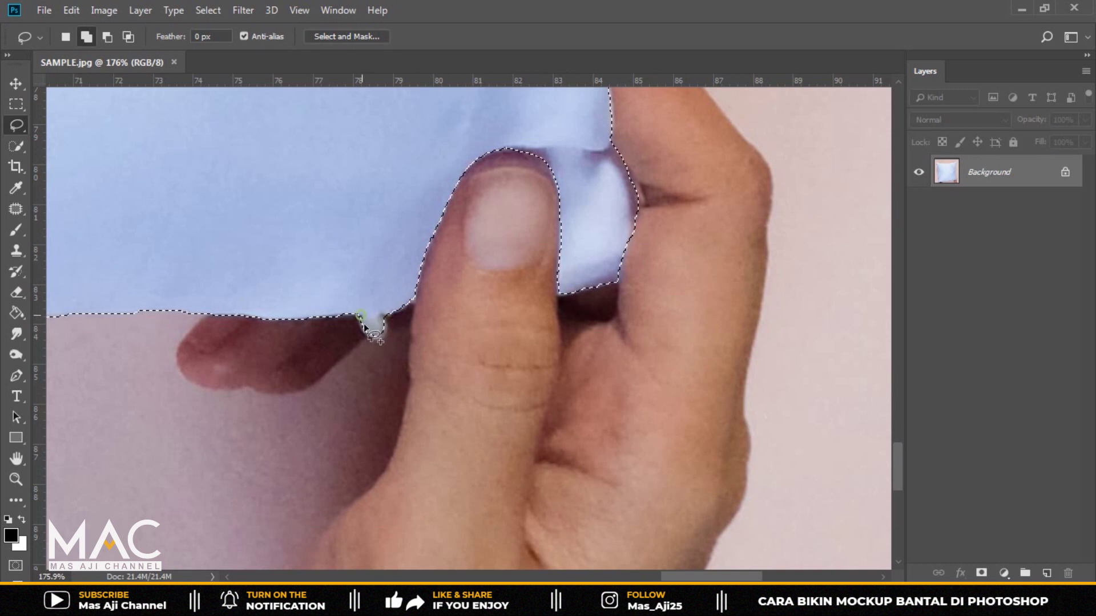
- Shift-lasso the missed sliver along the pillow's top-right edge into the selection
scroll(379, 341, down, 2)
scroll(431, 207, down, 2)
scroll(431, 204, down, 1)
scroll(430, 204, down, 2)
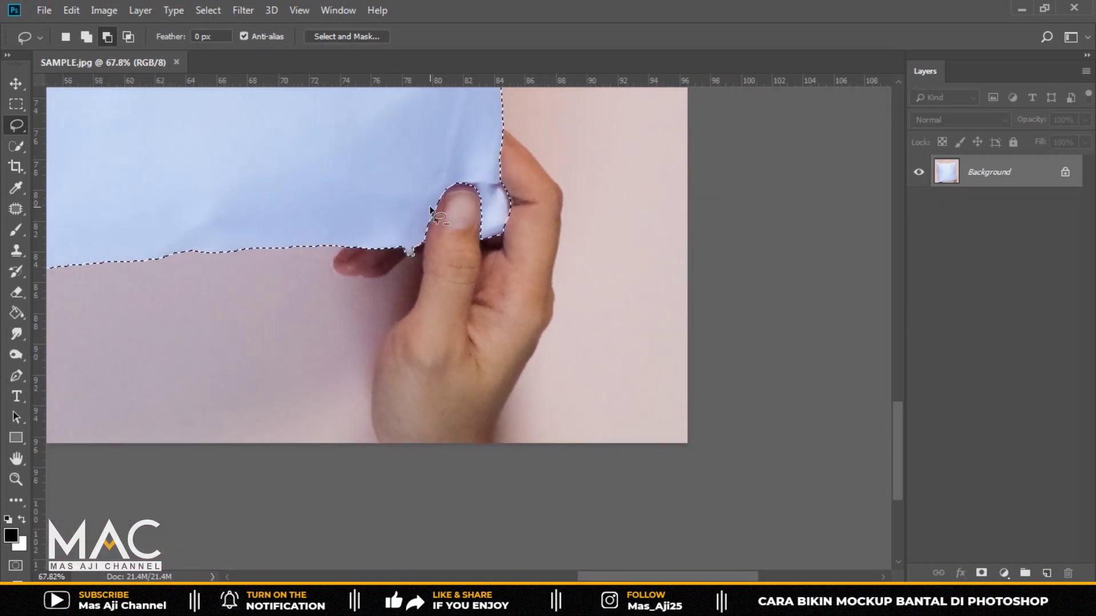
scroll(429, 205, down, 1)
scroll(431, 209, down, 1)
drag(430, 176, 552, 484)
mouse_move(533, 260)
mouse_down()
mouse_move(573, 478)
mouse_move(563, 430)
mouse_move(560, 457)
mouse_up()
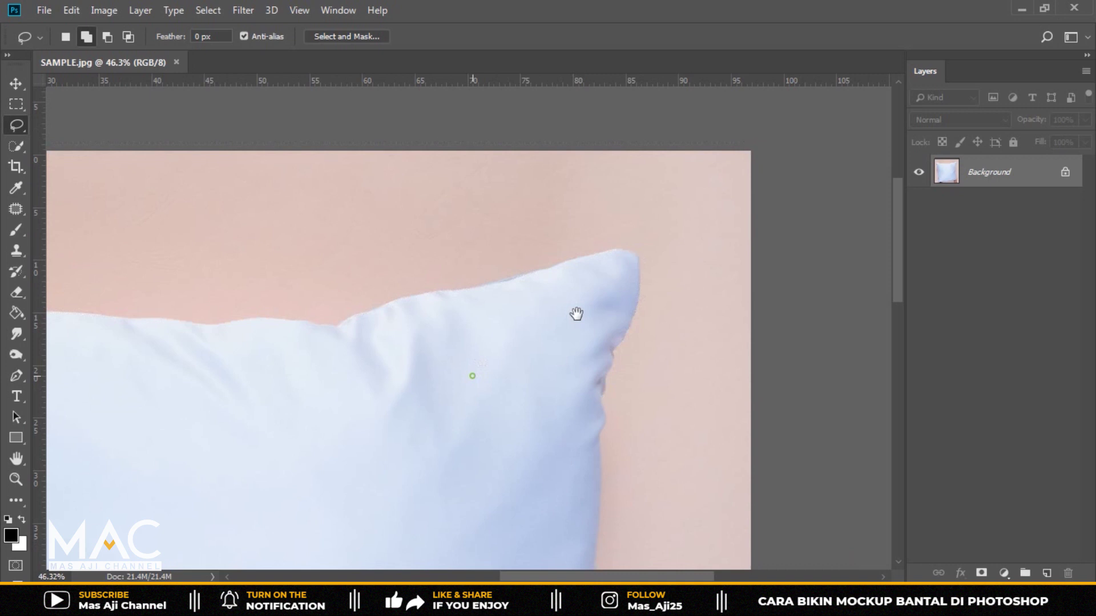
drag(574, 313, 725, 241)
scroll(685, 240, up, 2)
scroll(628, 217, up, 1)
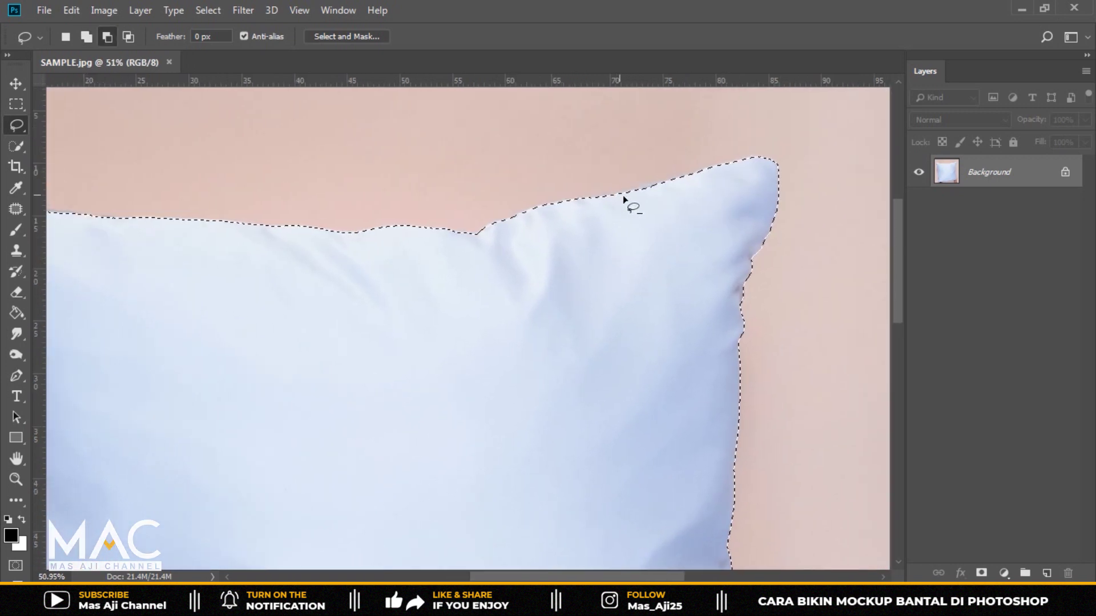
scroll(635, 203, up, 1)
scroll(636, 204, up, 1)
key(shift)
drag(603, 192, 622, 186)
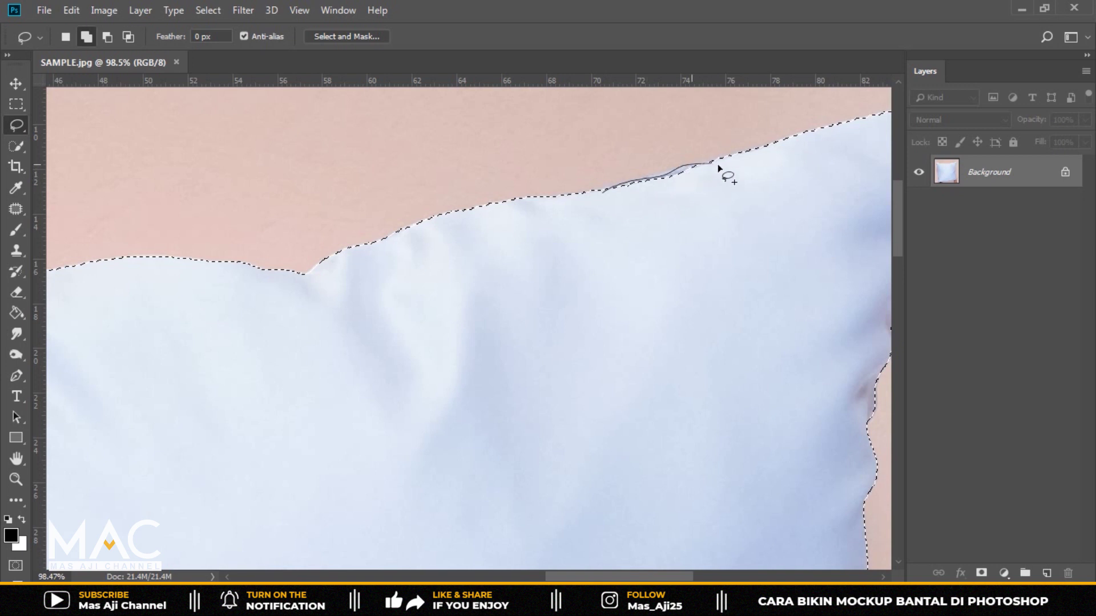
drag(718, 167, 641, 195)
- Trace the pillow's top-left corner and left edge into the selection
drag(330, 276, 605, 254)
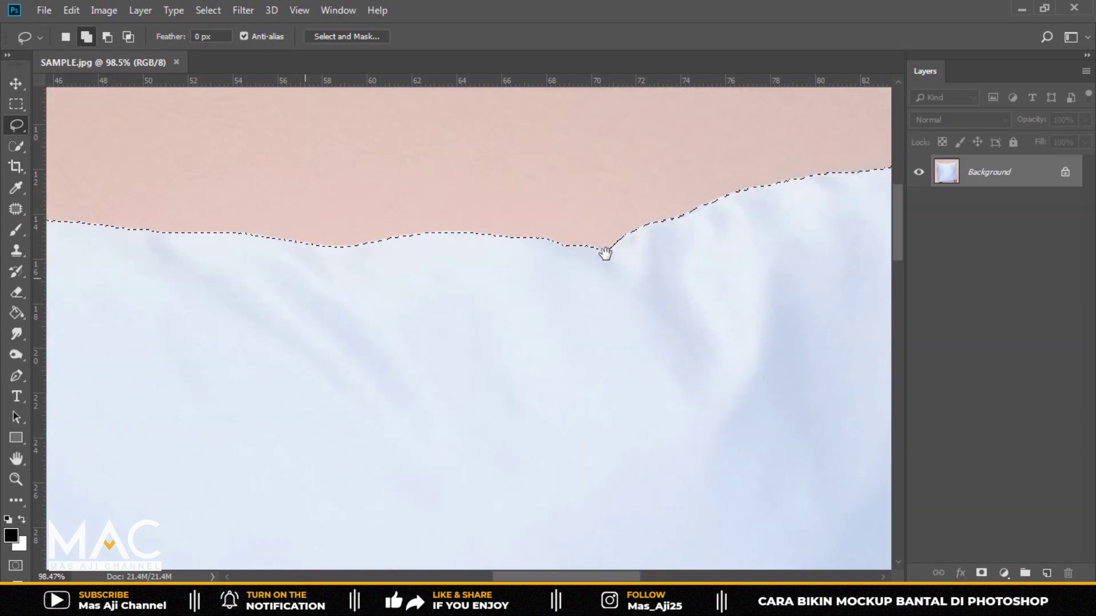
drag(308, 303, 583, 274)
drag(216, 256, 558, 257)
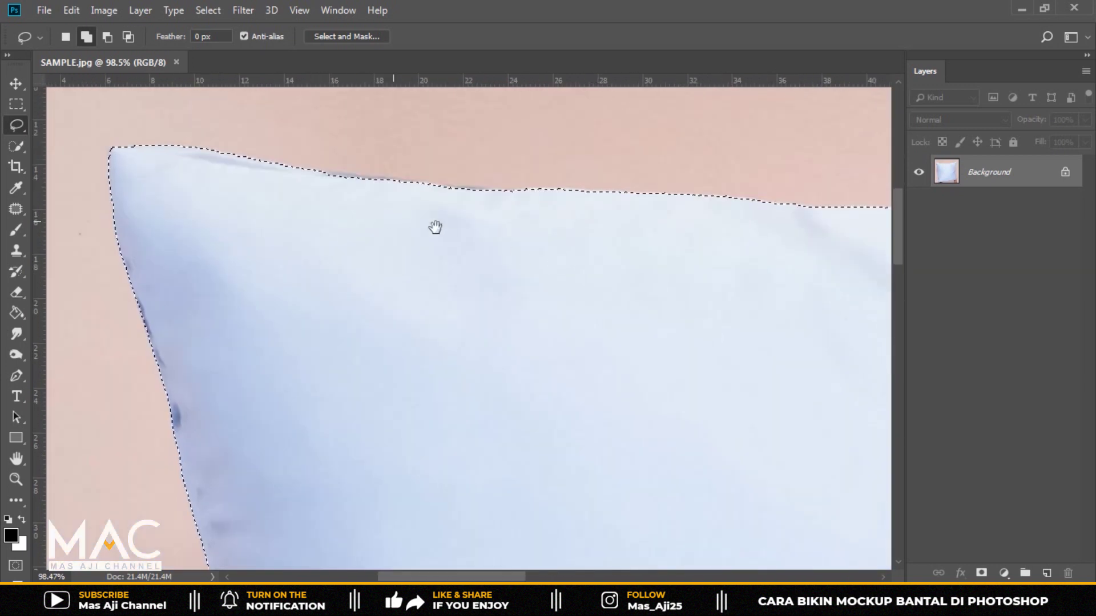
drag(435, 227, 492, 234)
drag(374, 182, 381, 185)
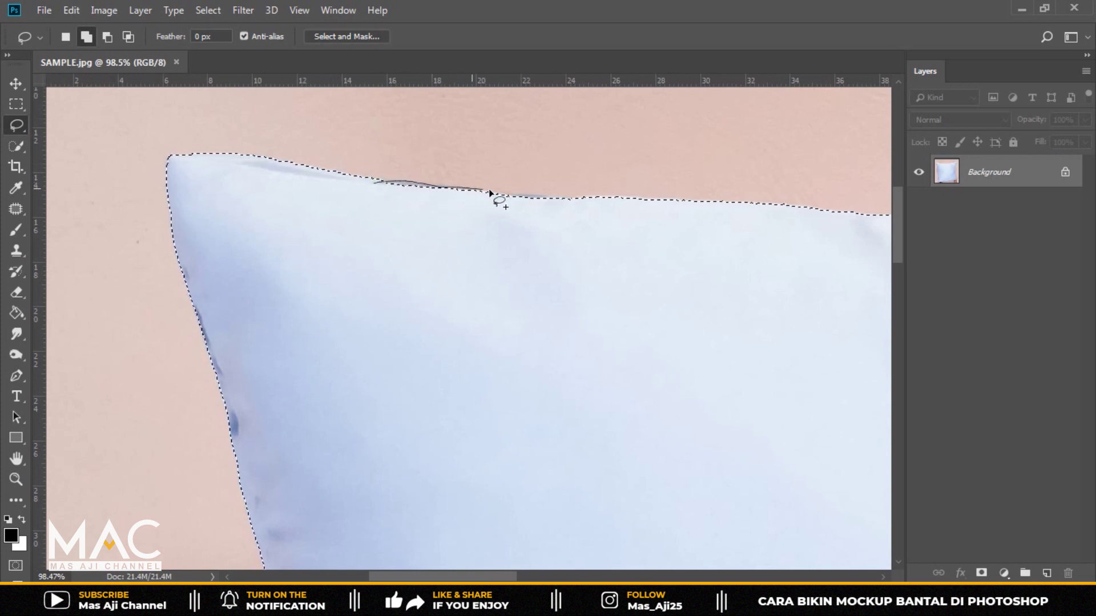
mouse_move(523, 222)
mouse_down()
mouse_move(408, 207)
mouse_move(383, 192)
mouse_up()
drag(346, 373, 433, 287)
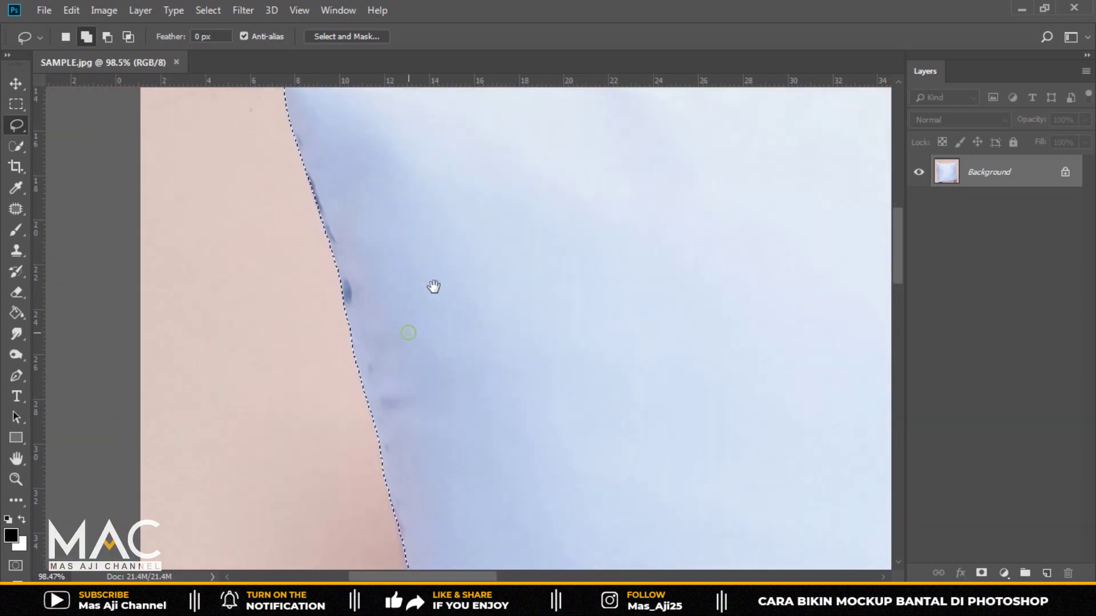
drag(469, 392, 470, 274)
drag(506, 396, 475, 257)
drag(449, 363, 455, 288)
drag(388, 204, 391, 216)
drag(549, 482, 524, 259)
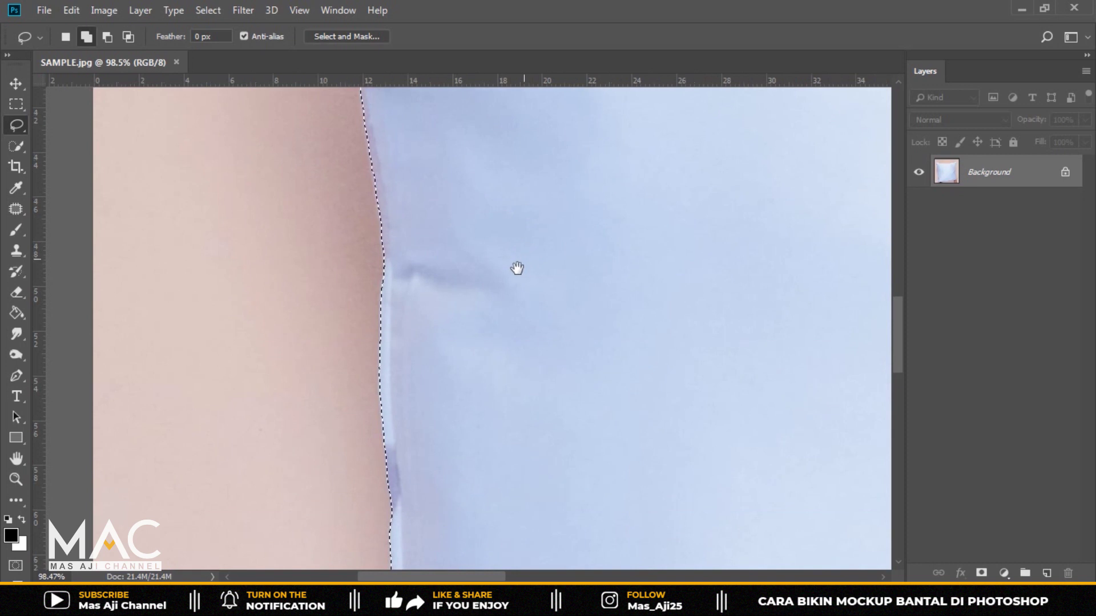
- Refine the selection edge around the left hand's fingers
drag(486, 329, 495, 216)
drag(509, 433, 459, 224)
mouse_move(453, 415)
mouse_down()
mouse_move(413, 381)
mouse_move(416, 259)
mouse_up()
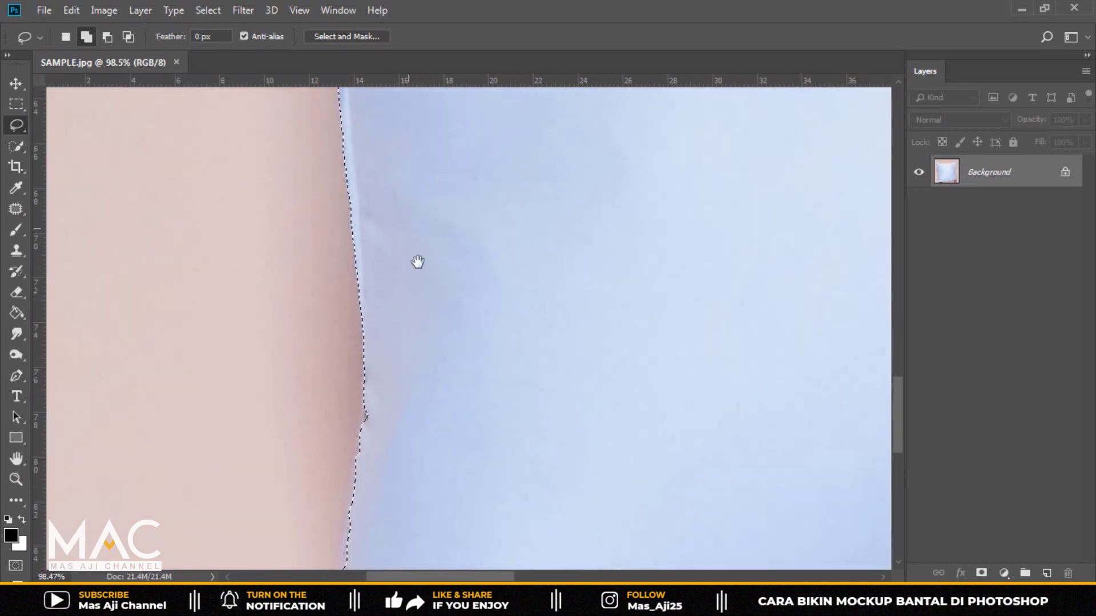
drag(466, 472, 501, 336)
drag(451, 364, 509, 330)
drag(428, 217, 439, 227)
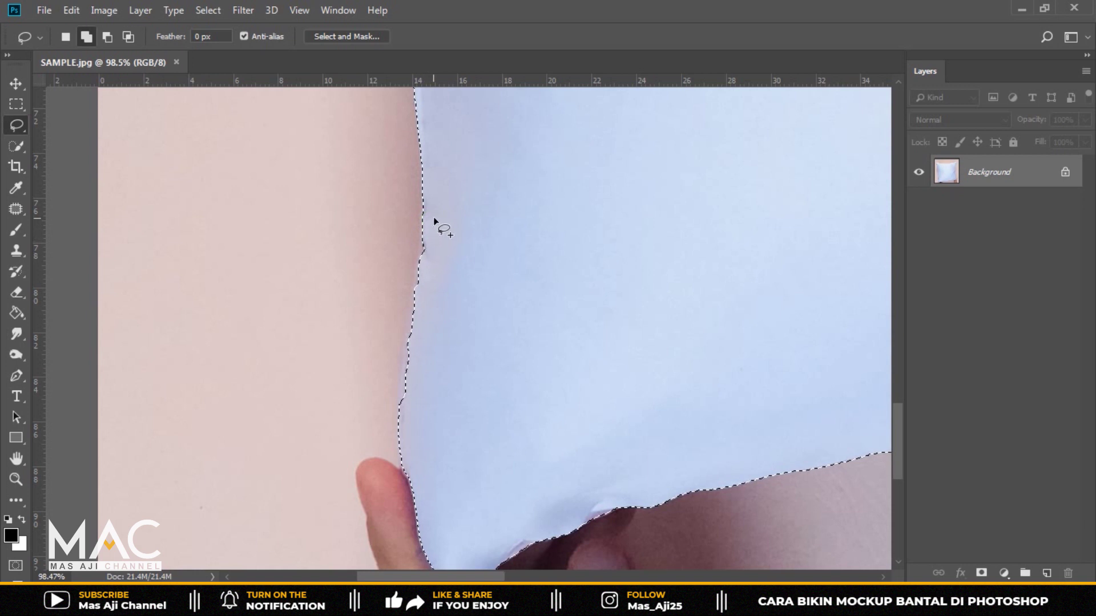
drag(511, 411, 515, 227)
drag(494, 338, 492, 308)
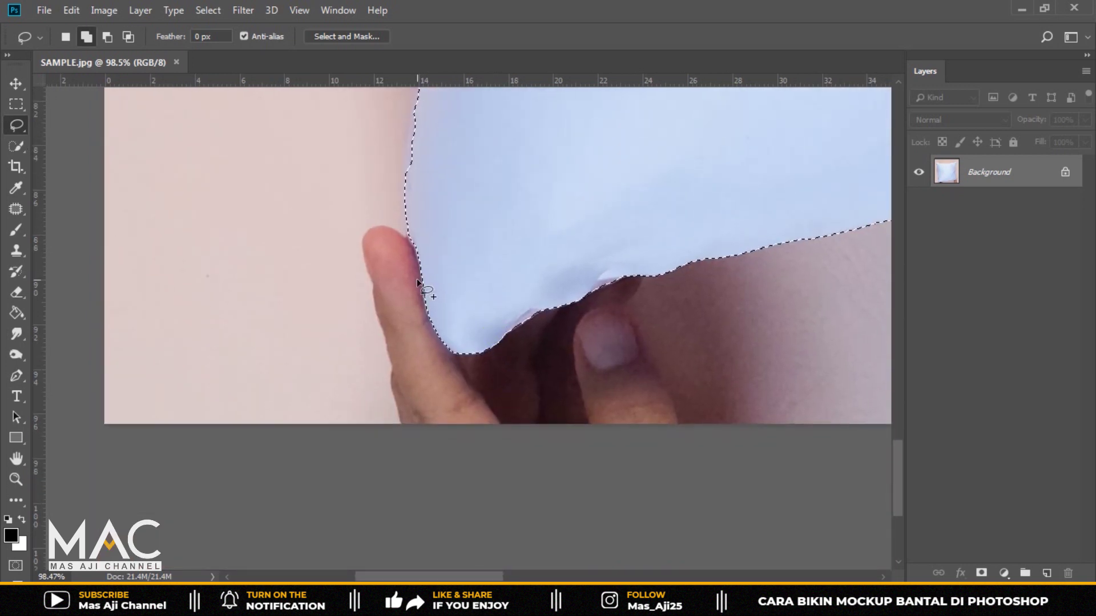
scroll(428, 271, up, 2)
scroll(428, 270, up, 1)
drag(417, 185, 398, 209)
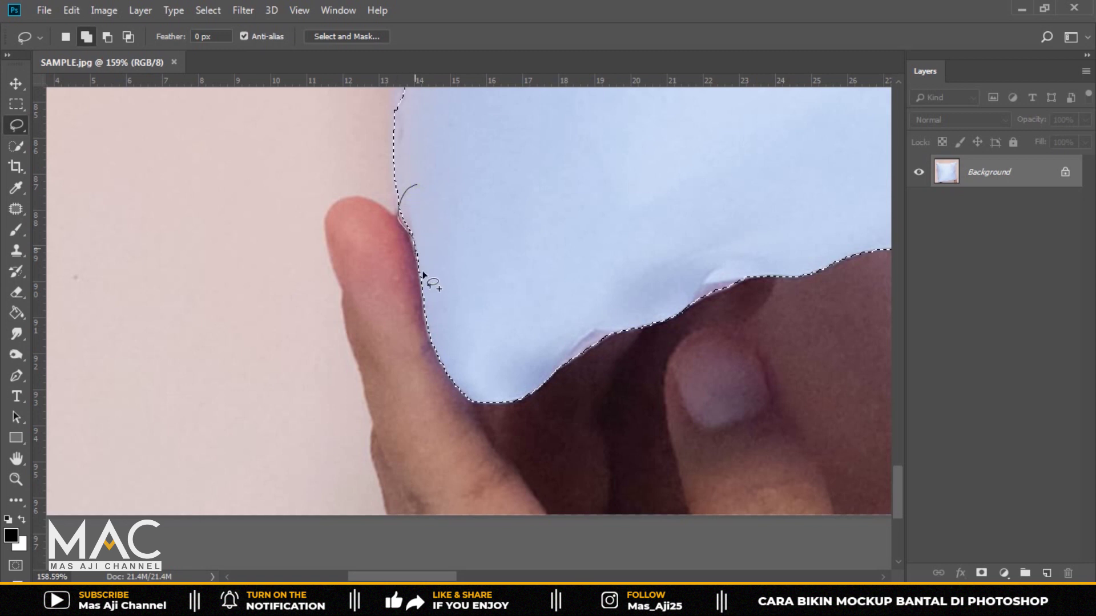
drag(424, 275, 425, 194)
- Zoom out and pan to check the pillow's bottom edge and lower-right corner
scroll(548, 318, down, 3)
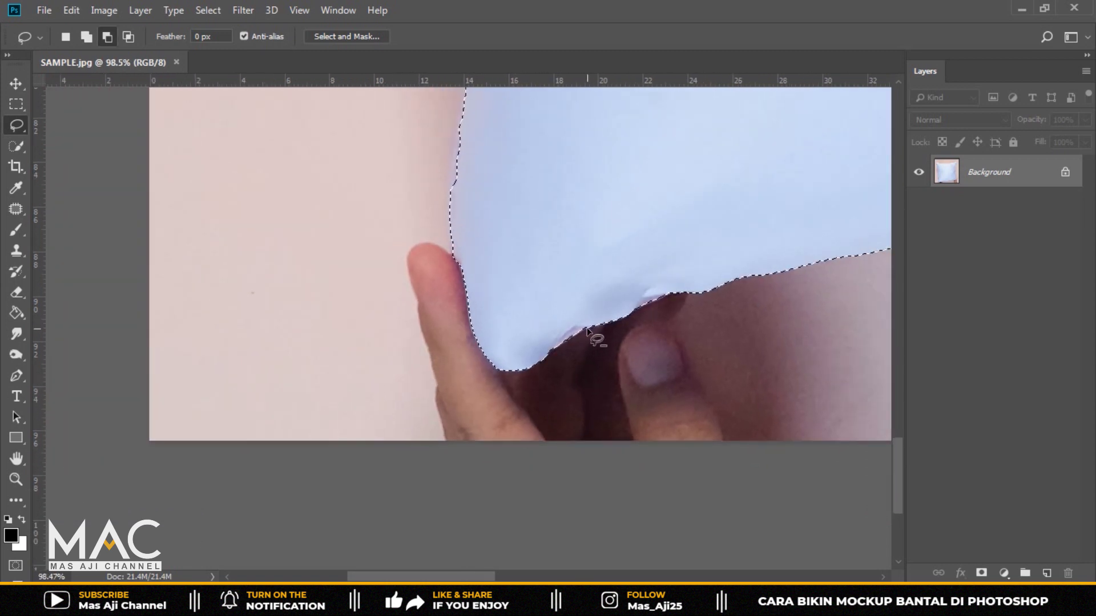
scroll(588, 331, down, 2)
mouse_move(666, 236)
mouse_down()
mouse_move(360, 282)
mouse_move(479, 280)
mouse_up()
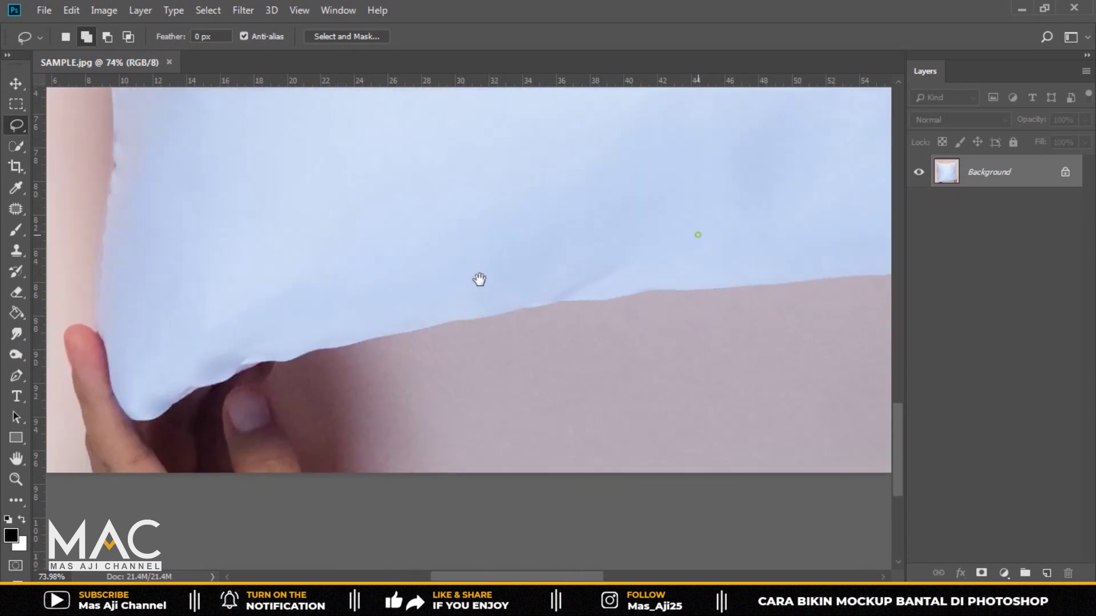
drag(802, 271, 624, 320)
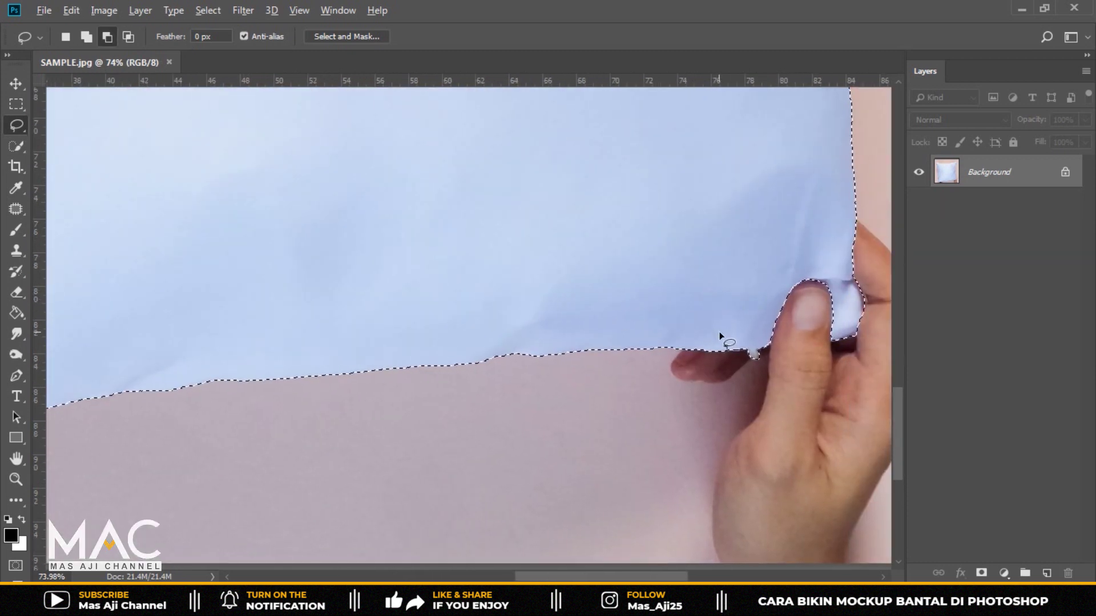
scroll(719, 336, down, 3)
scroll(684, 320, down, 3)
scroll(531, 240, down, 3)
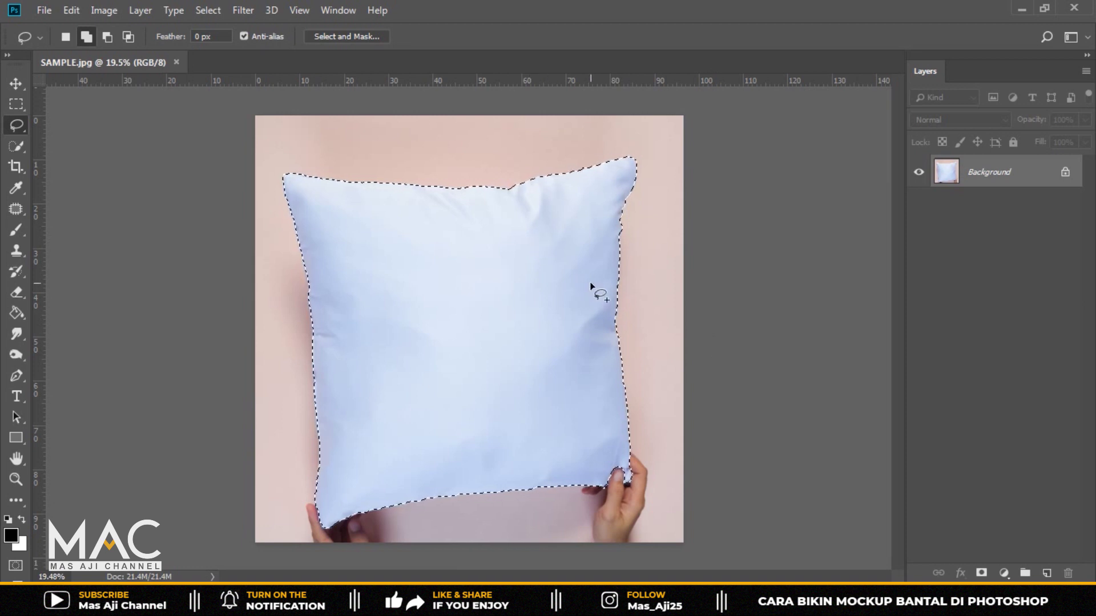
- Copy the pillow selection onto a new layer named BASE, then switch to the Move tool
key(ctrl+j)
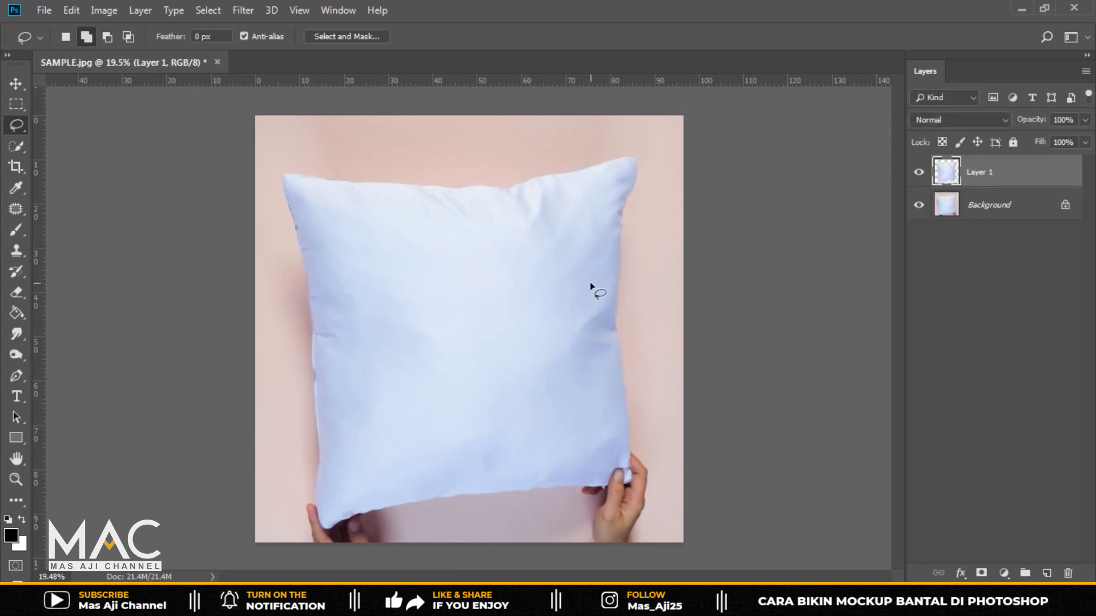
double_click(981, 173)
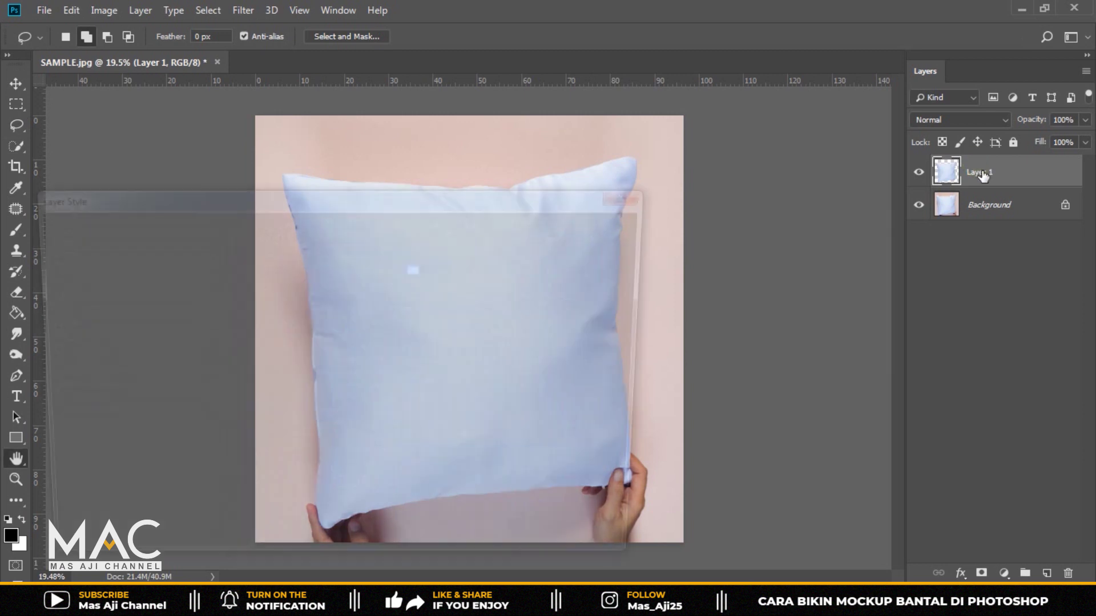
click(638, 192)
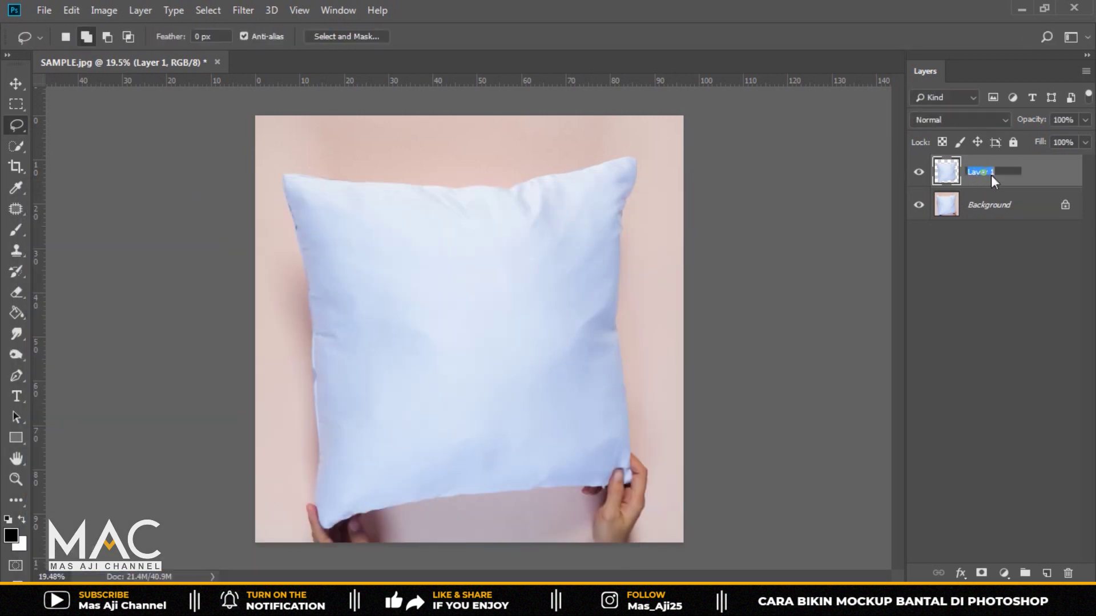
key(BackSpace)
text(BASE)
key(Return)
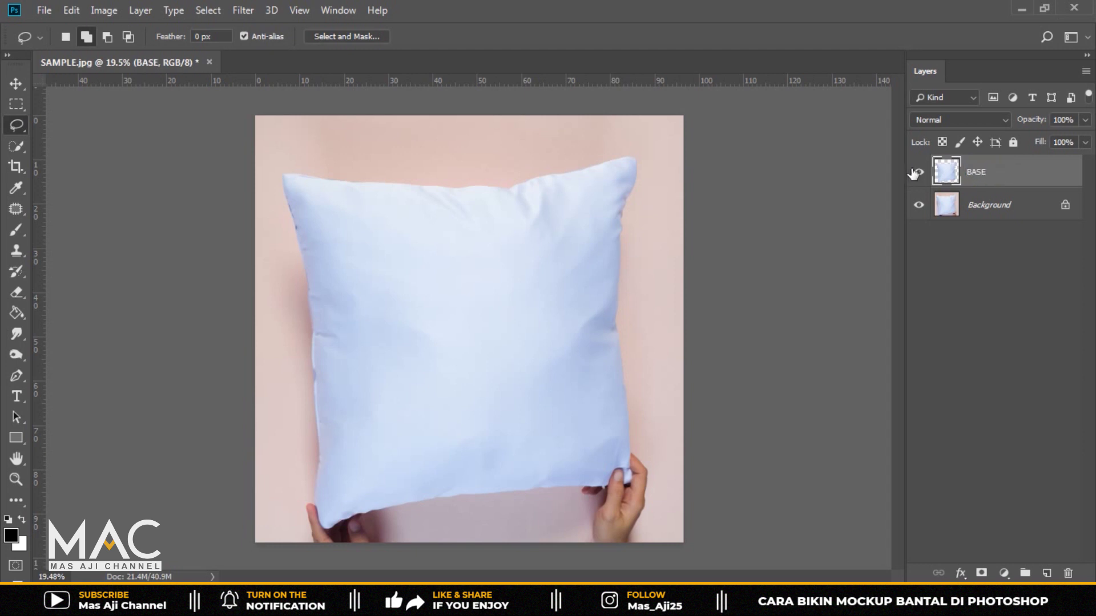
click(16, 83)
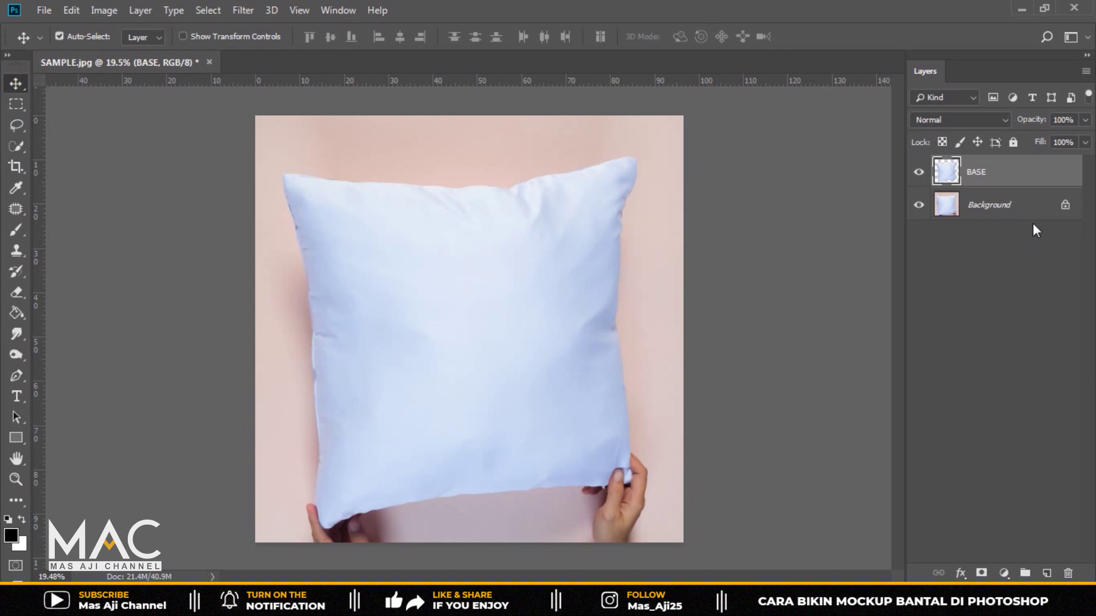
- Apply Image > Adjustments > Desaturate to the BASE layer
click(103, 10)
mouse_move(128, 53)
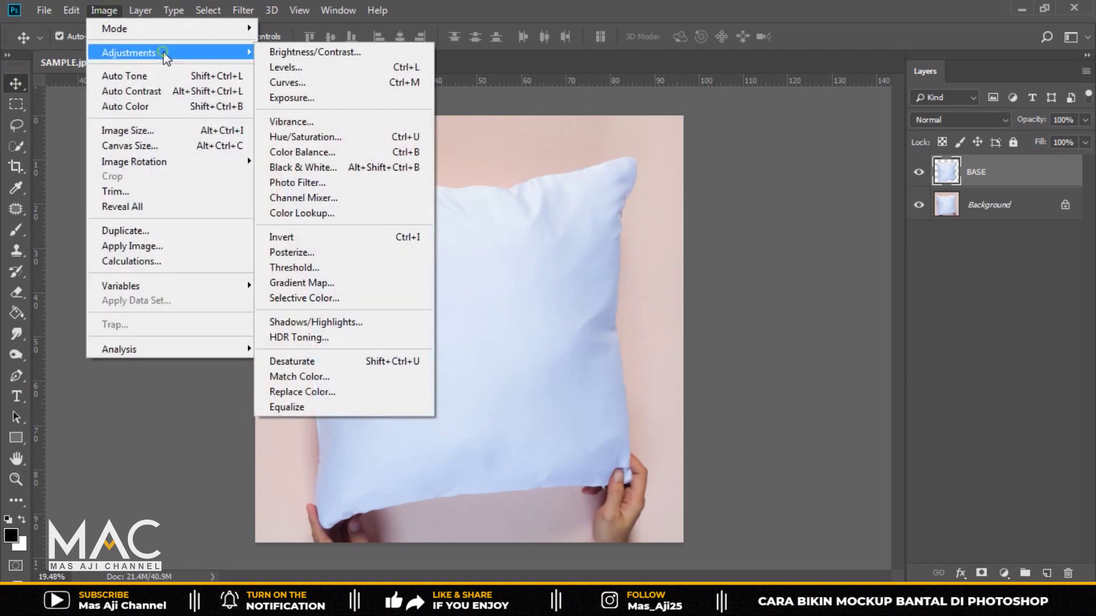
click(371, 362)
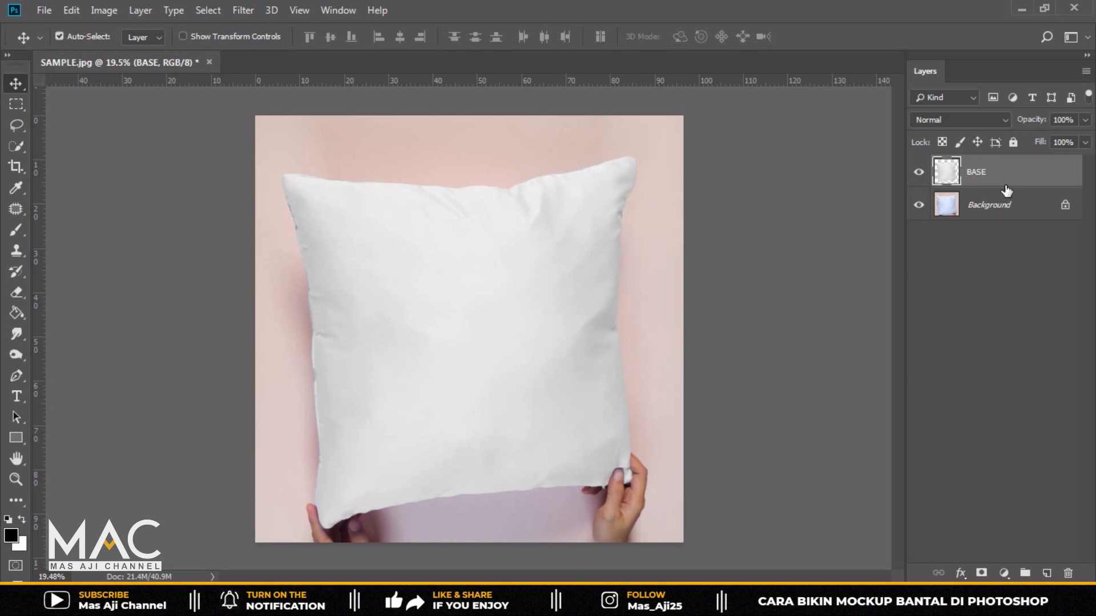
- Duplicate BASE with Ctrl+J and rename the copies 1, 2, 3 and 4
key(ctrl+j)
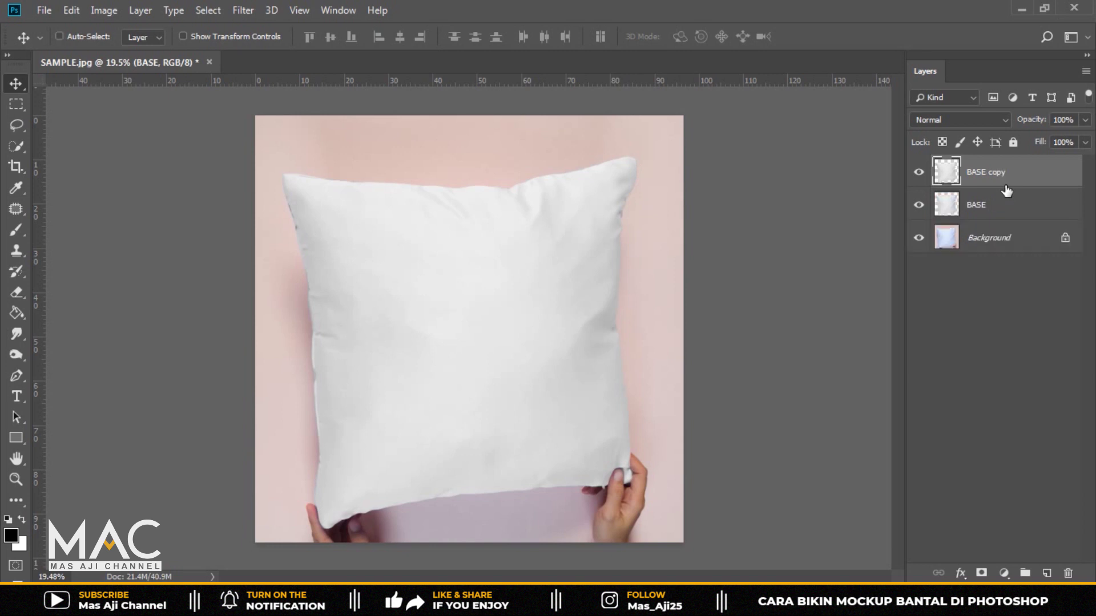
key(ctrl+j)
key(ctrl+j)
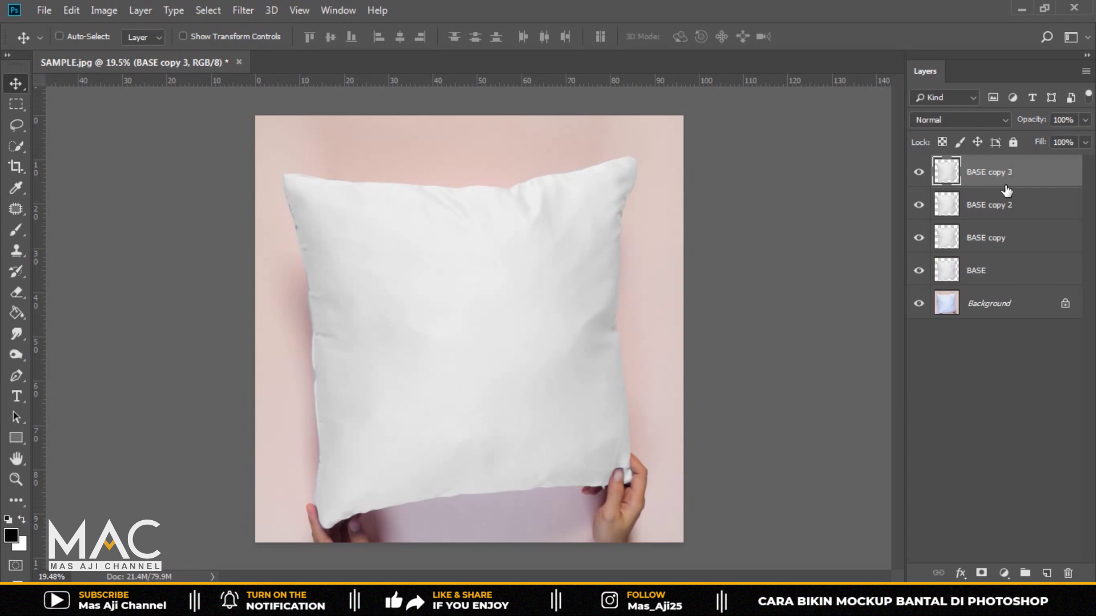
key(ctrl+j)
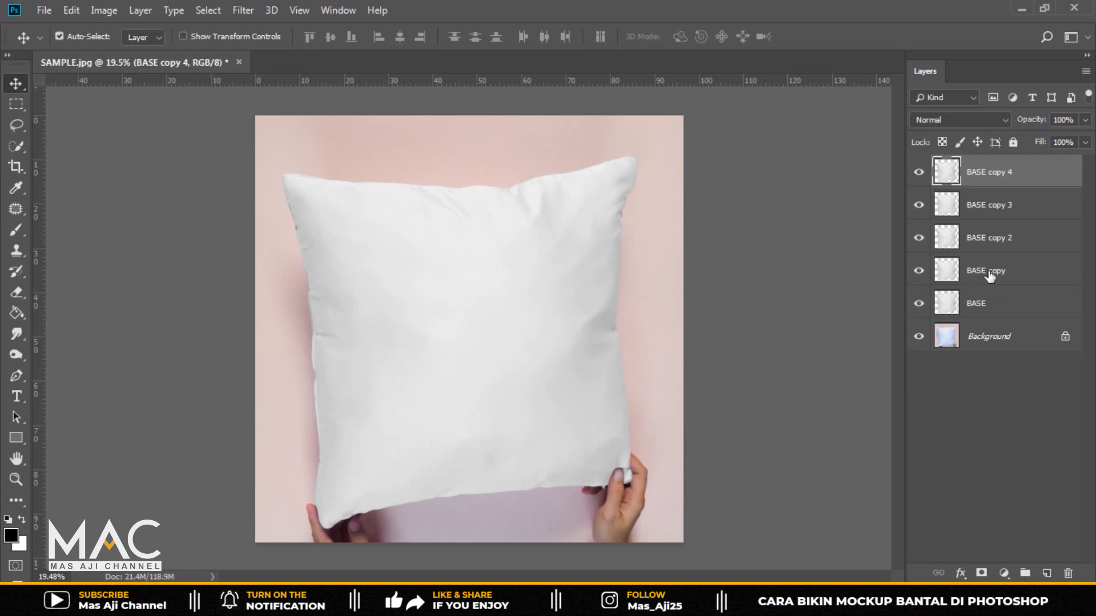
double_click(988, 270)
text(1)
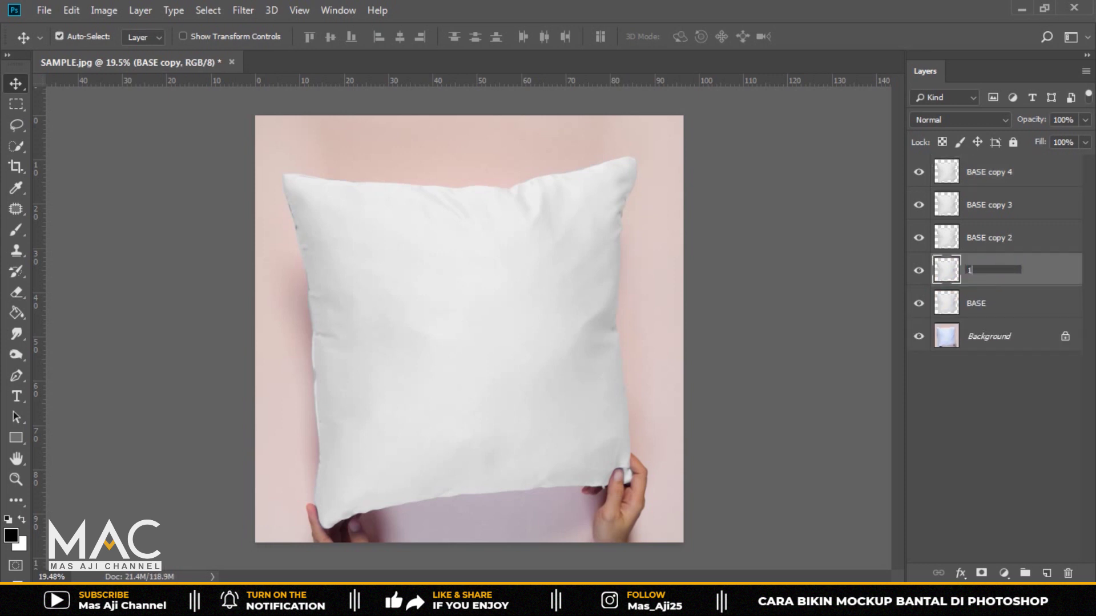
key(Return)
double_click(979, 236)
text(2)
key(Return)
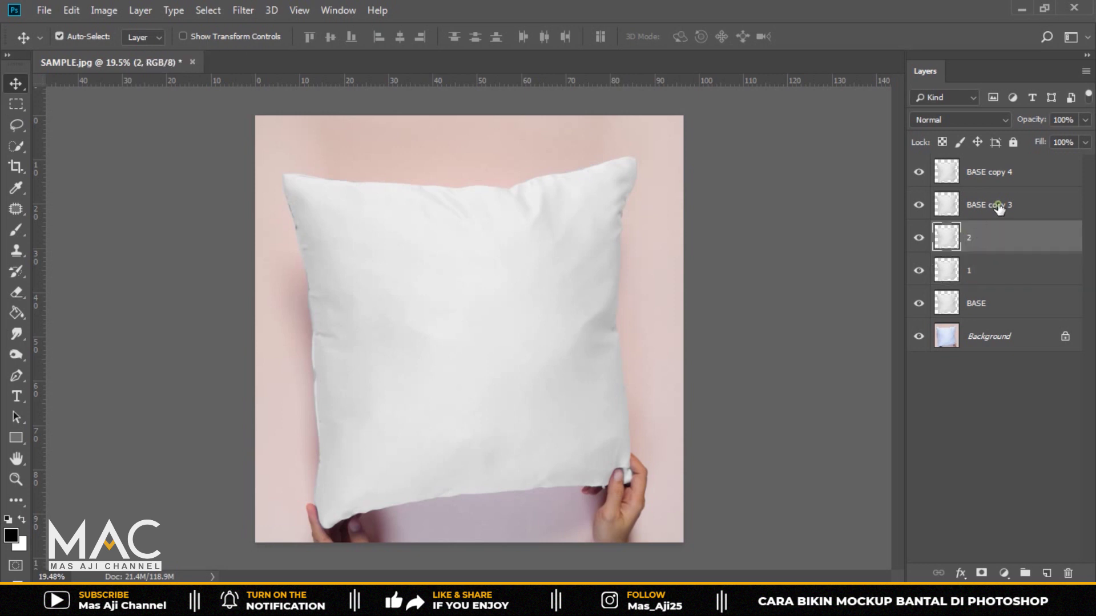
double_click(998, 205)
text(3)
key(Return)
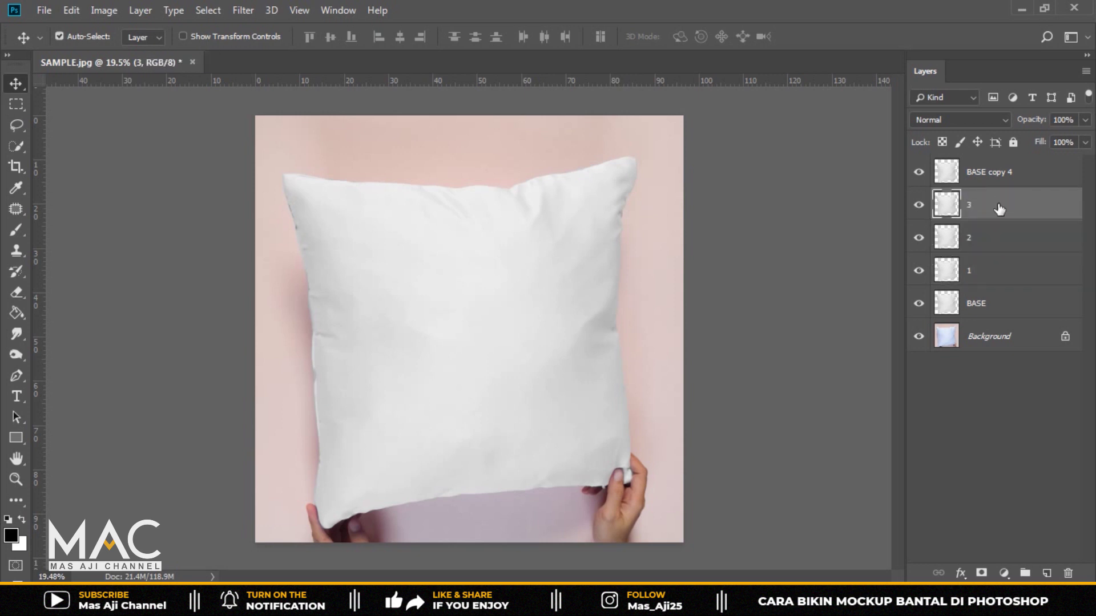
double_click(1000, 172)
text(4)
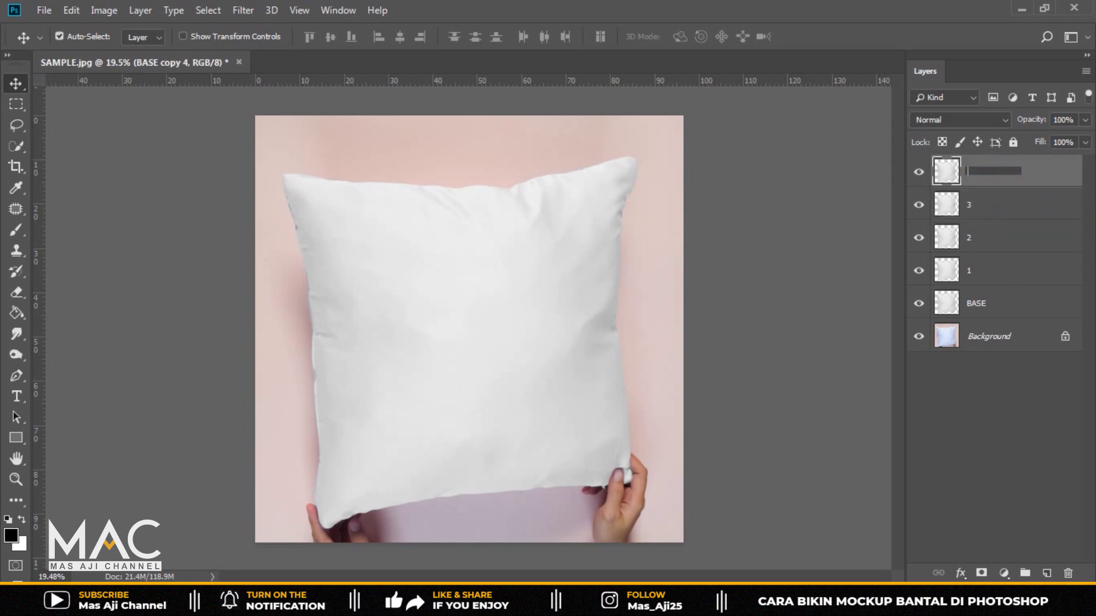
key(Return)
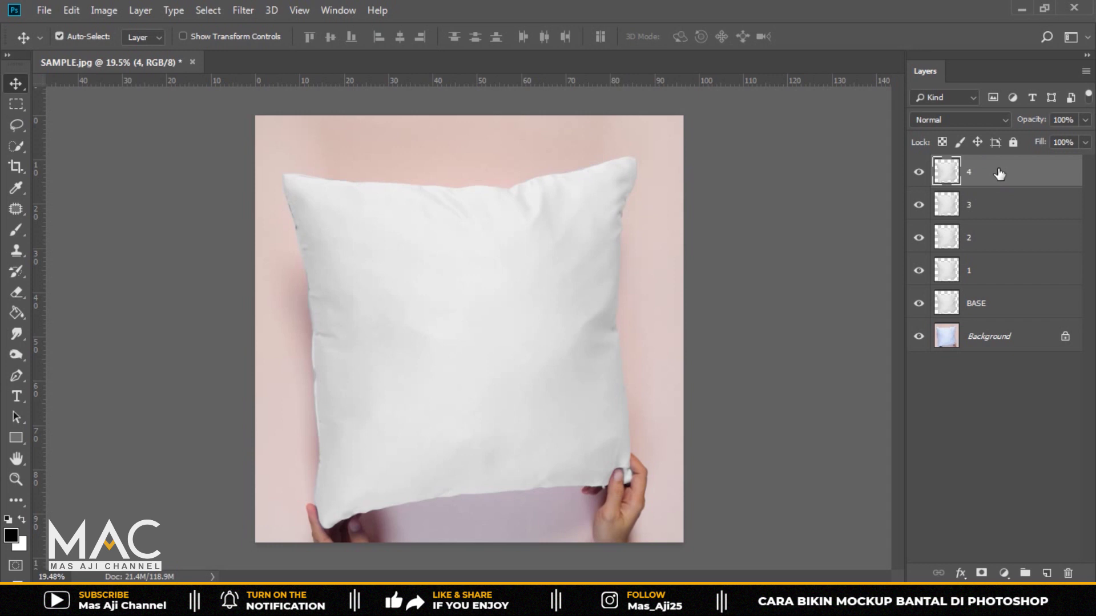
- Select layers 4, 3, 2 and 1 together
shift+click(999, 209)
shift+click(995, 240)
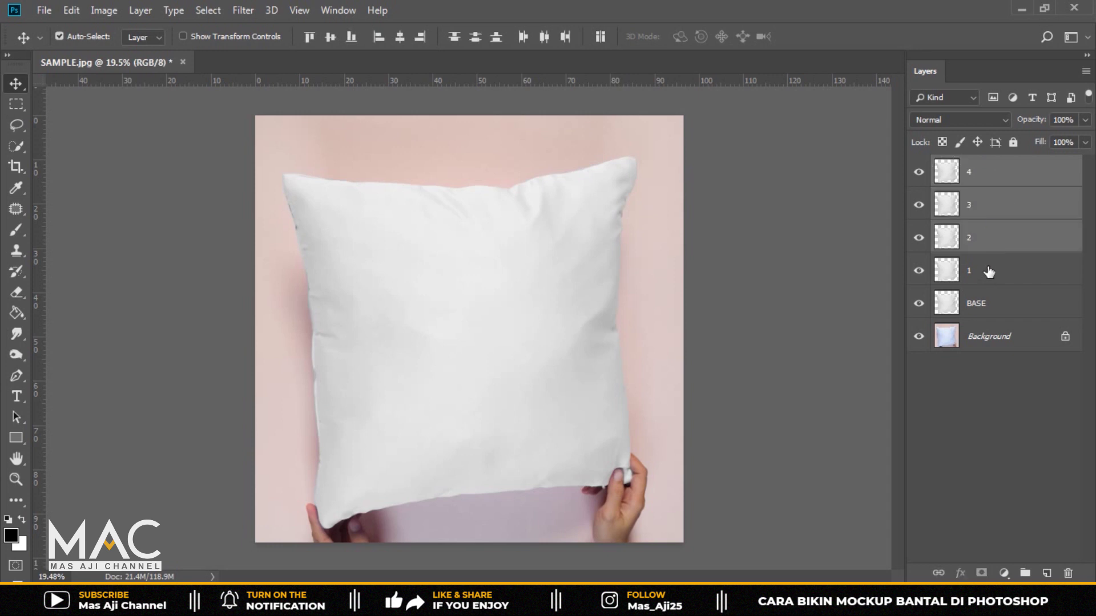
shift+click(989, 272)
- Group layers 1–4 and name the group FX
drag(997, 284, 1025, 574)
double_click(986, 166)
key(BackSpace)
text(FX)
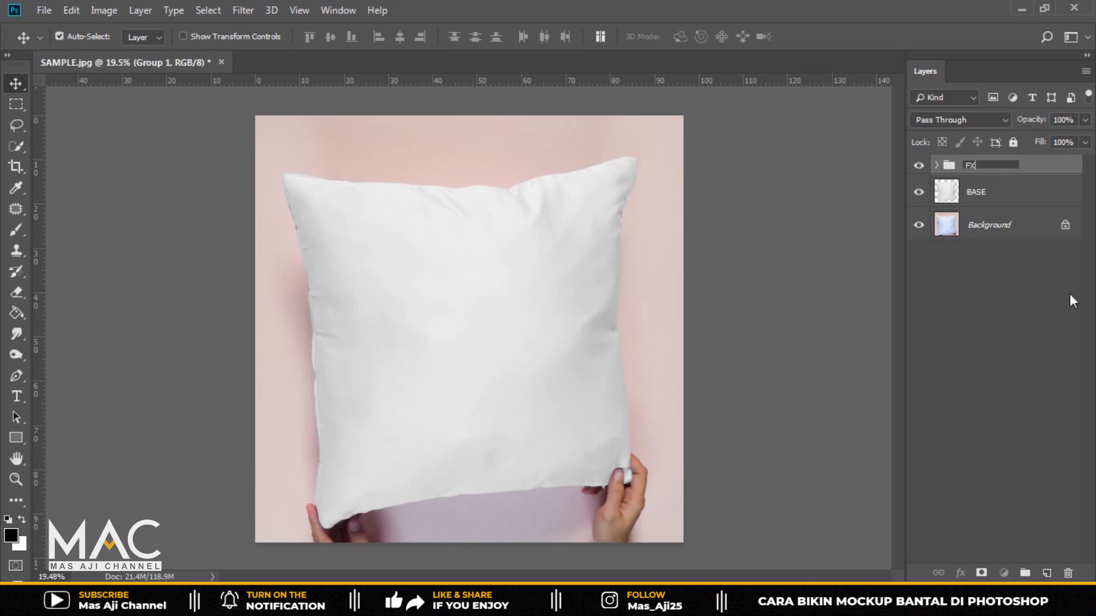
key(Return)
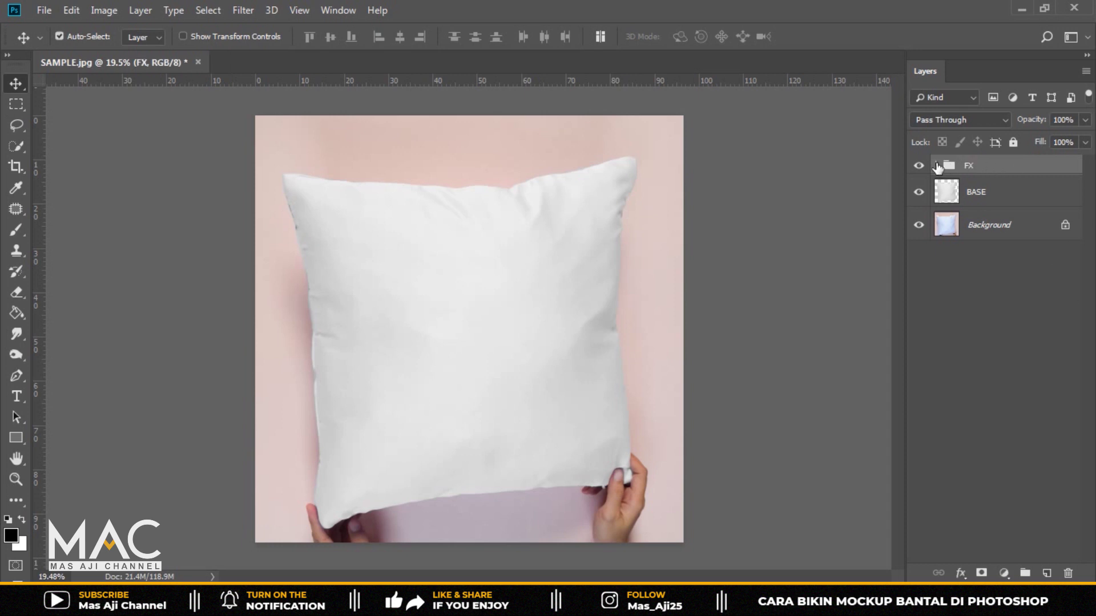
- Hide layers 4, 3, 2 and 1 inside FX, collapse the group and select BASE
click(937, 166)
click(918, 192)
click(917, 225)
click(918, 258)
click(918, 290)
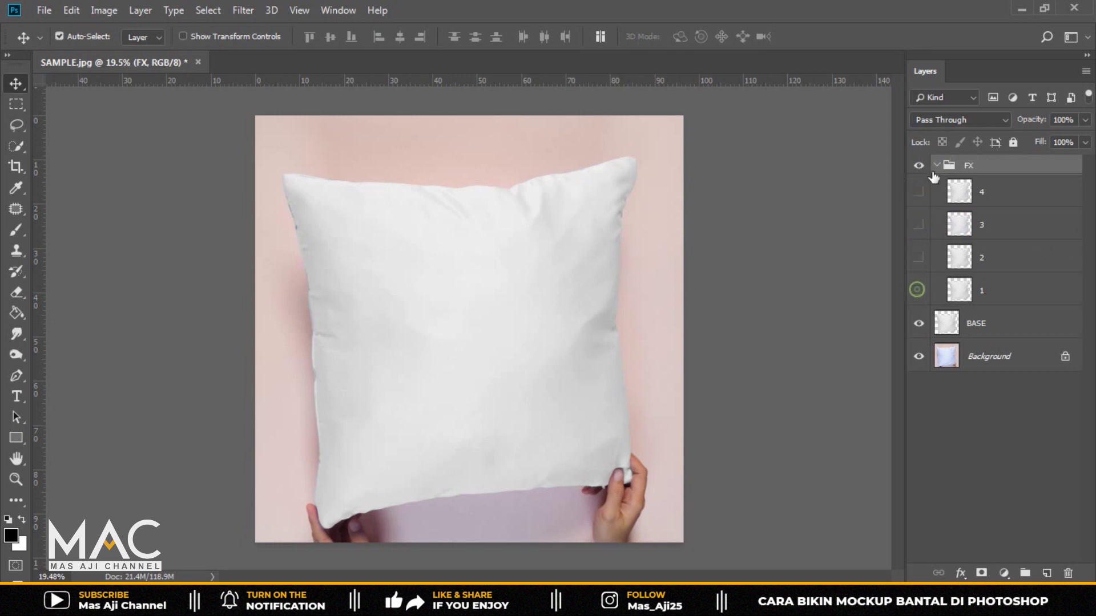
click(937, 165)
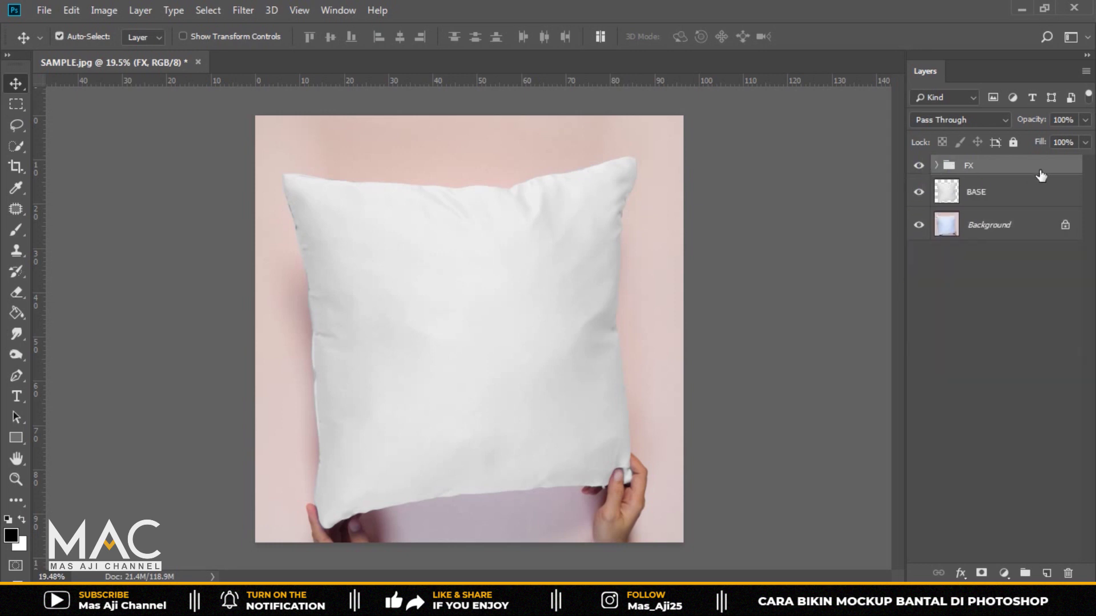
click(983, 192)
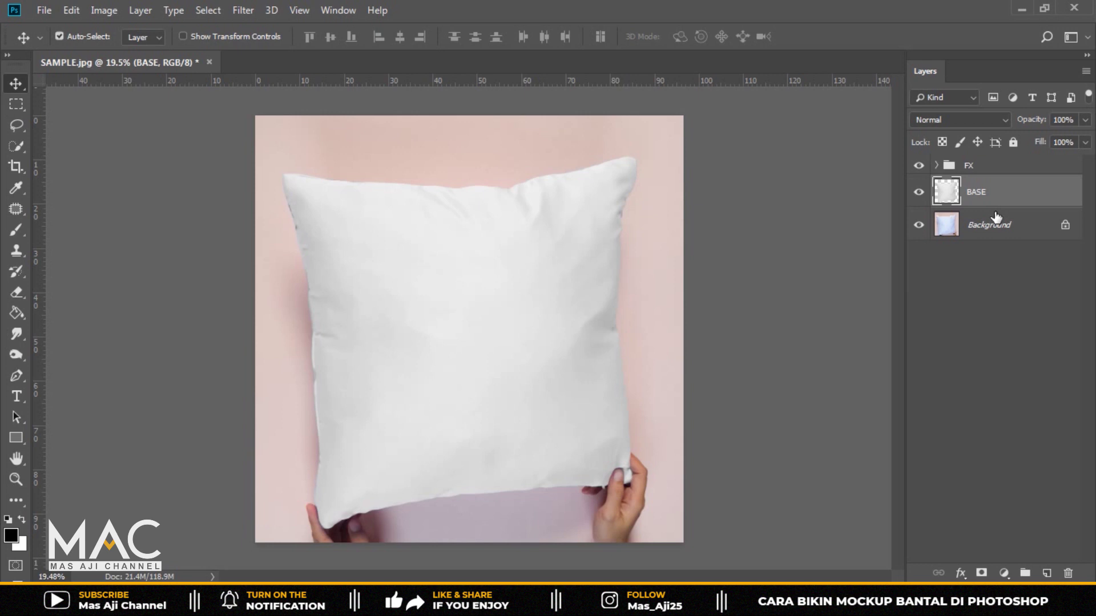
- Load the pillow selection and add a red (df3939) Solid Color fill layer
ctrl+click(948, 195)
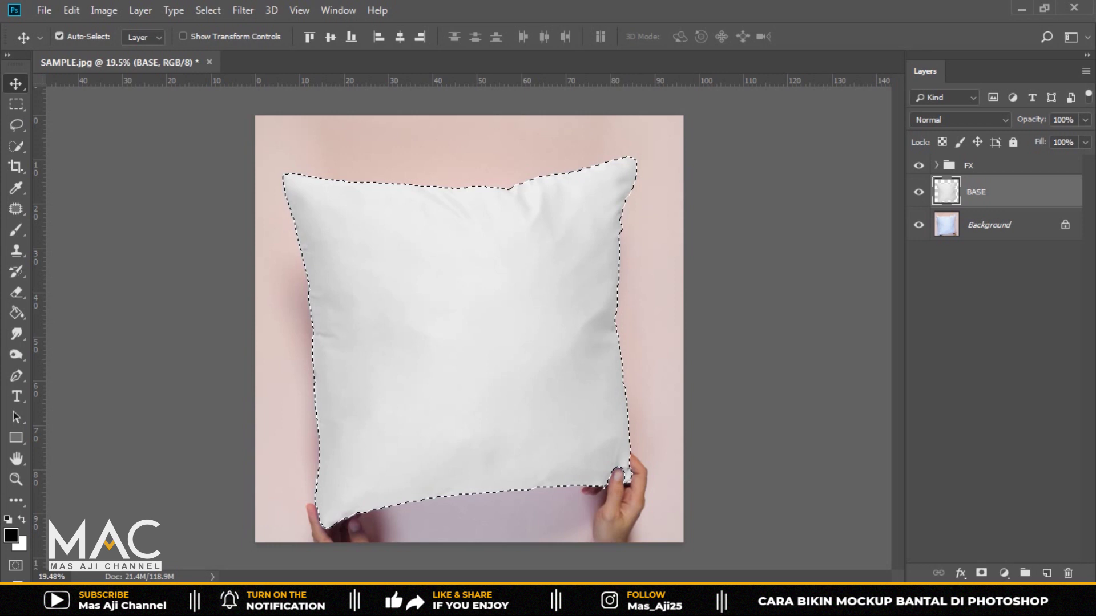
click(1004, 576)
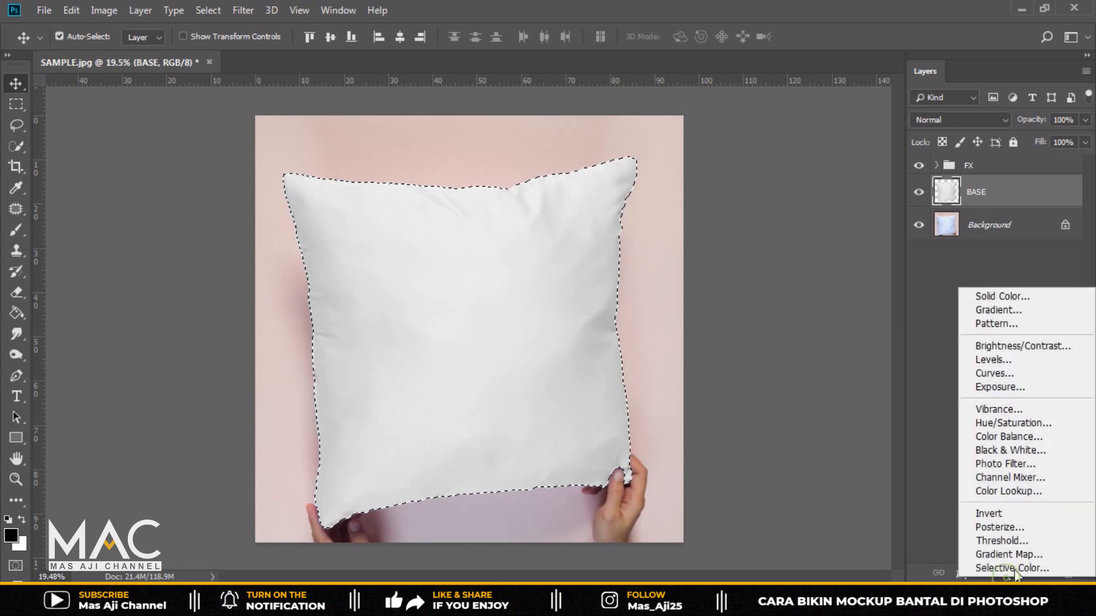
click(1024, 297)
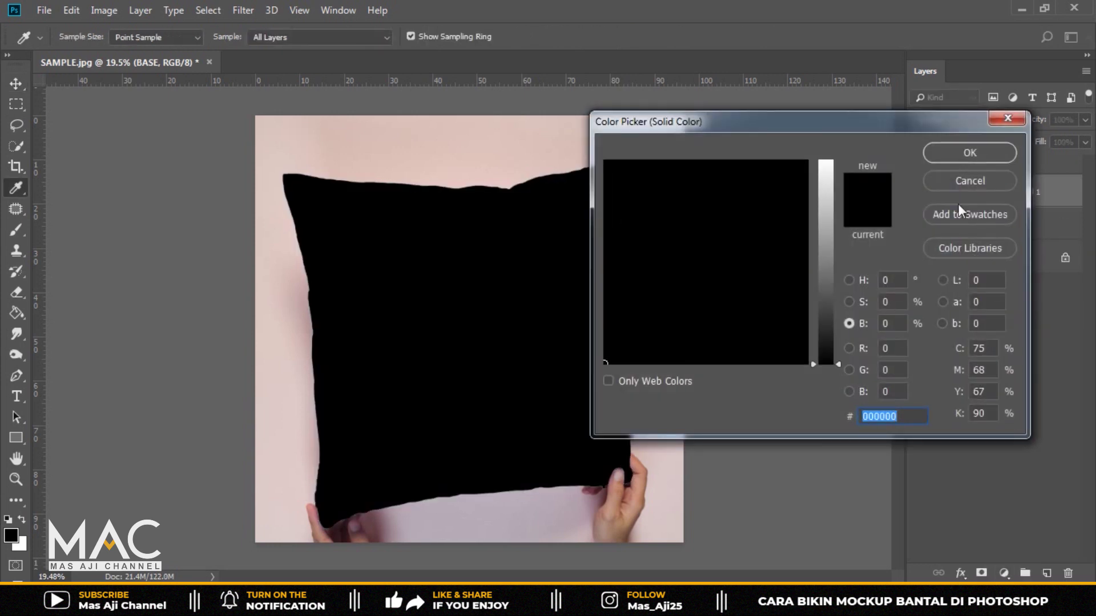
click(848, 280)
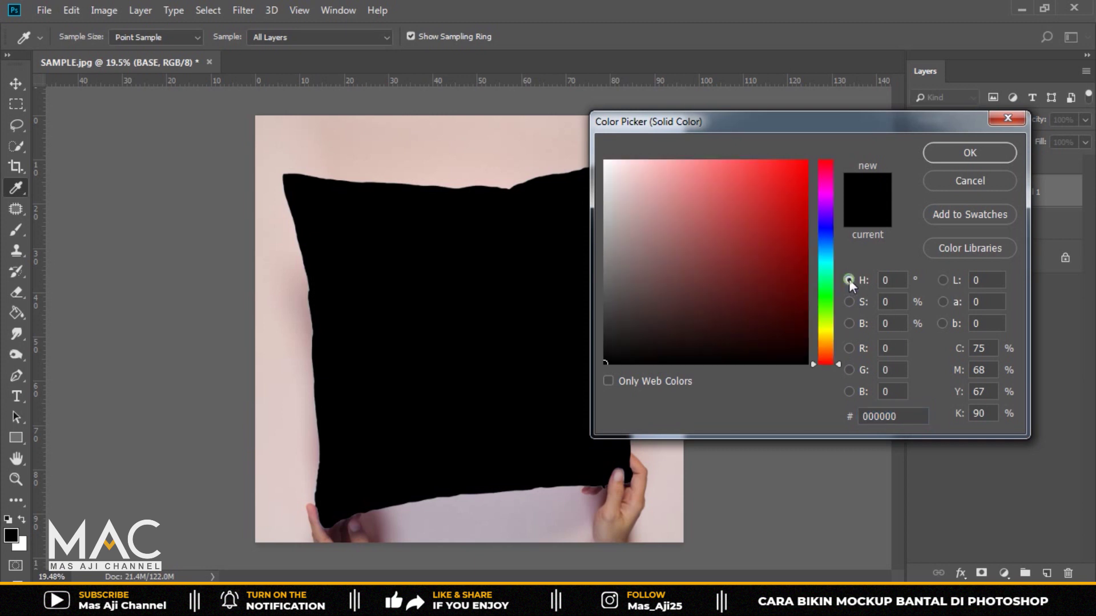
click(756, 186)
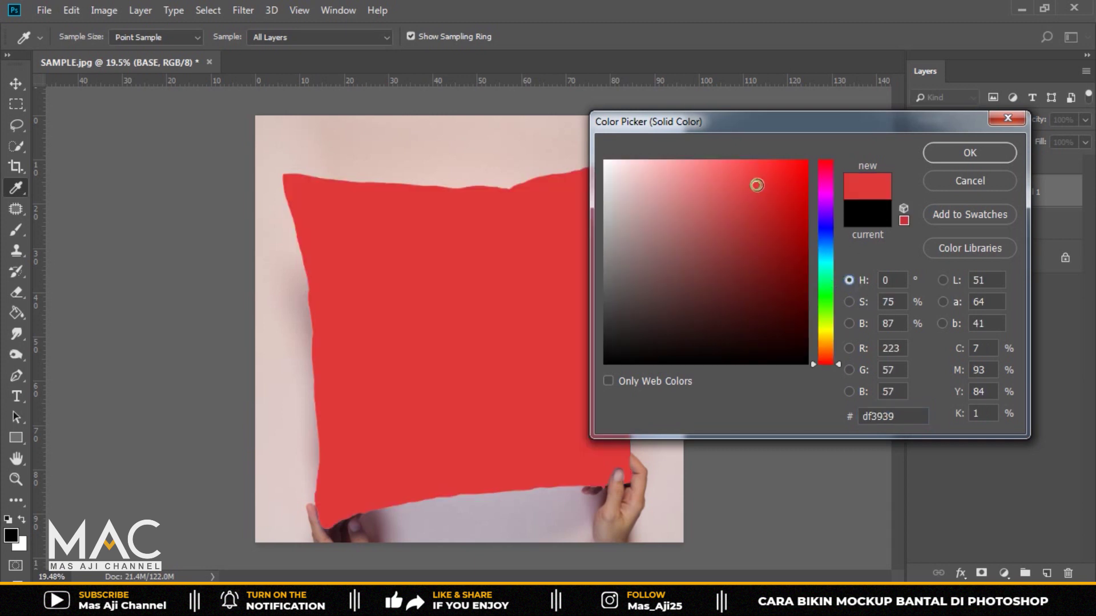
click(969, 153)
- Rename the fill layer COLOR
double_click(1015, 191)
key(BackSpace)
text(COLOR)
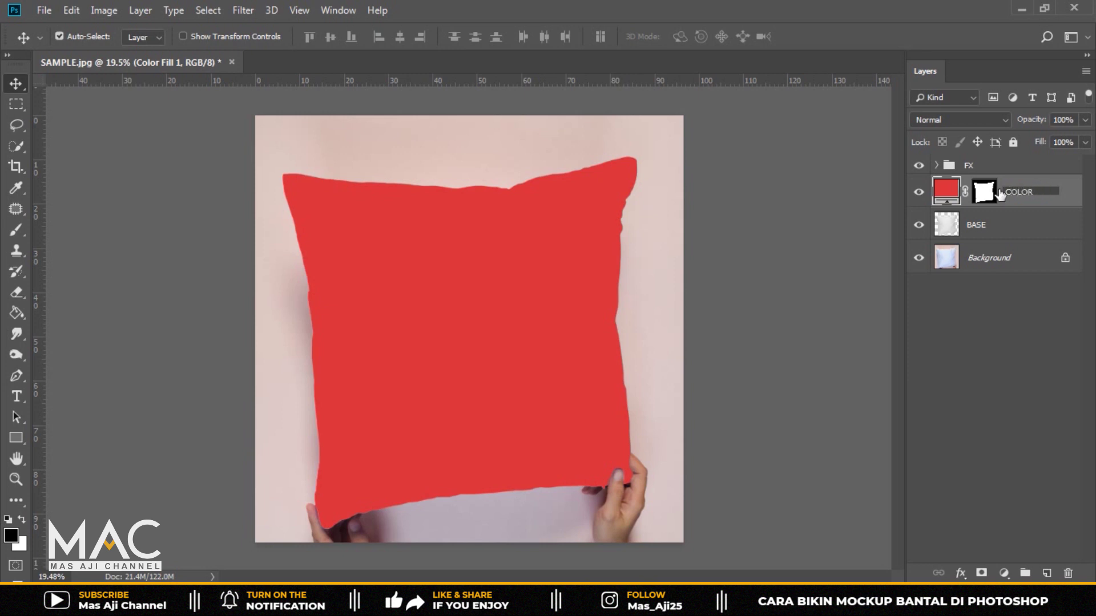
key(Return)
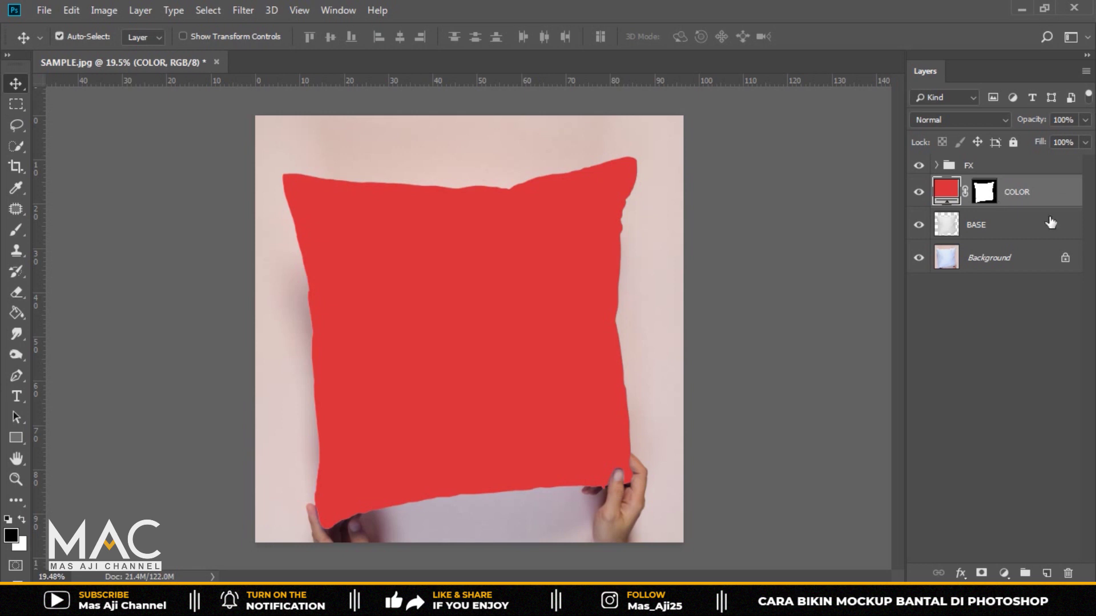
- Drag guides to the pillow's left, right, top and bottom edges, setting the bottom one near 94.50 cm
mouse_move(40, 160)
mouse_down()
mouse_move(276, 205)
mouse_move(271, 196)
mouse_up()
drag(308, 82, 306, 147)
drag(35, 135, 645, 265)
drag(576, 84, 589, 534)
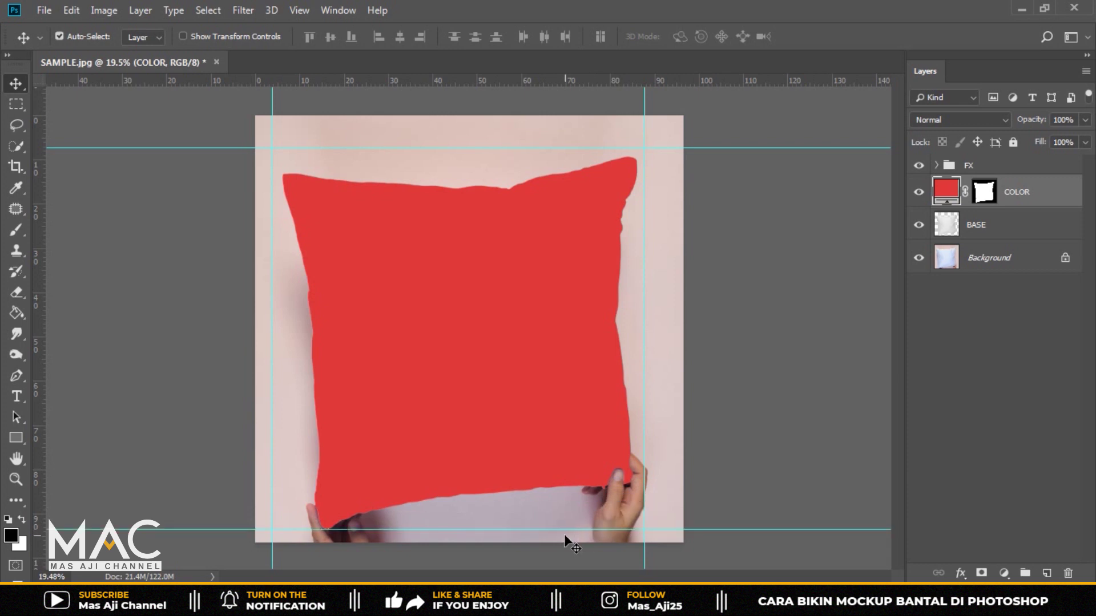
scroll(533, 507, up, 3)
drag(555, 276, 598, 2)
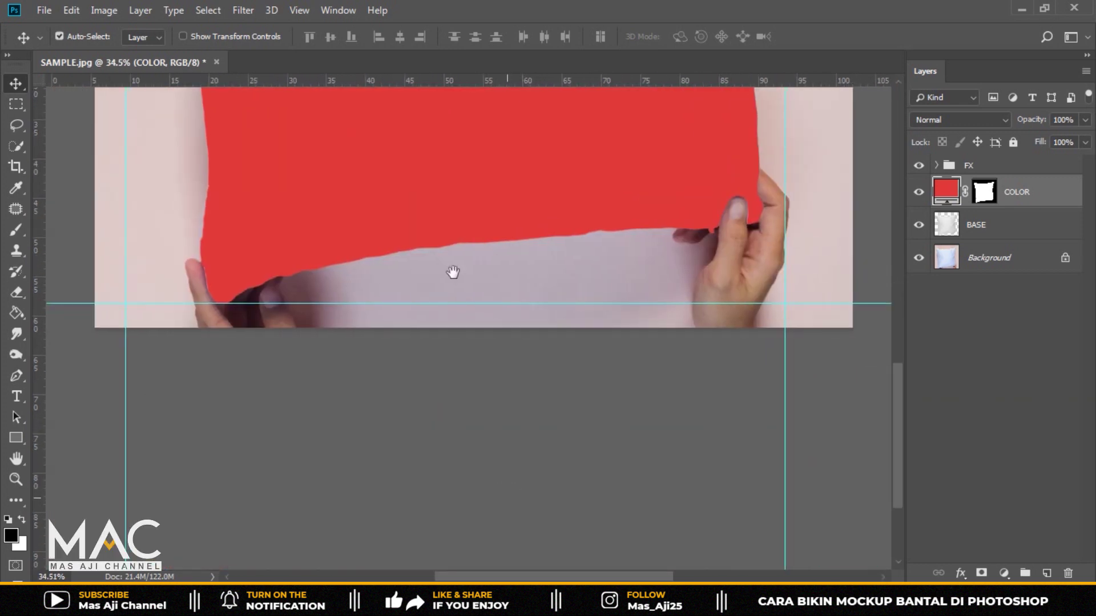
drag(298, 303, 240, 312)
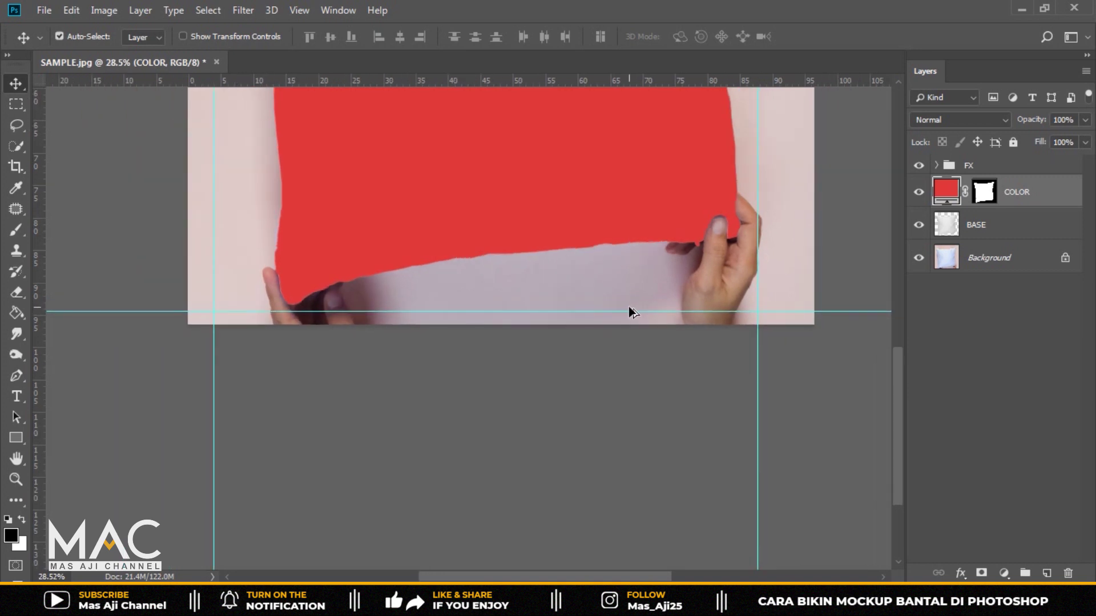
scroll(628, 311, down, 5)
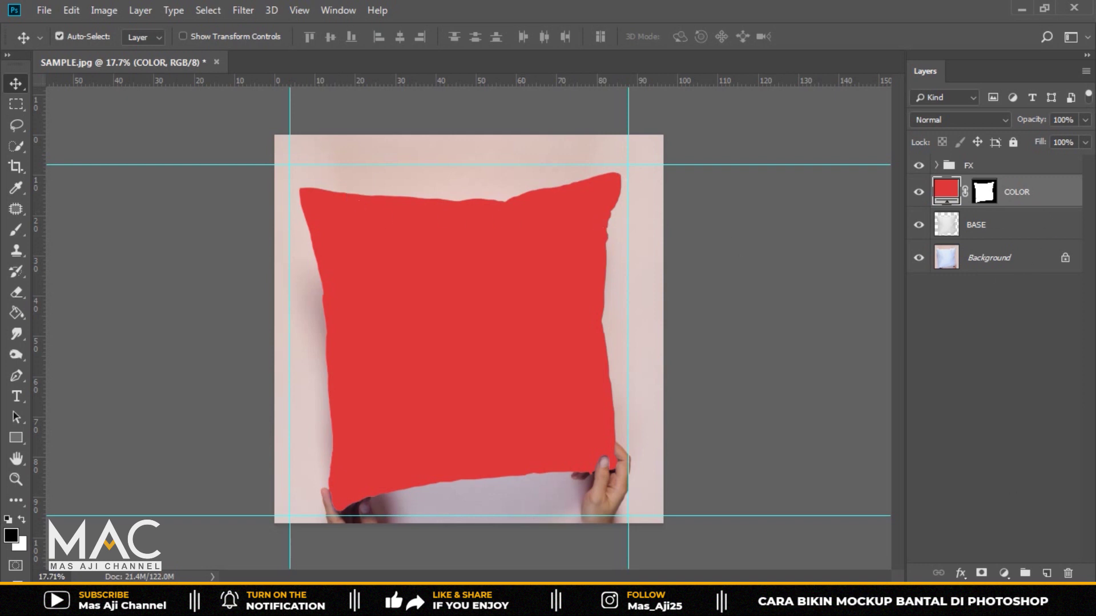
- Add a new empty layer named DESAIN
click(1046, 574)
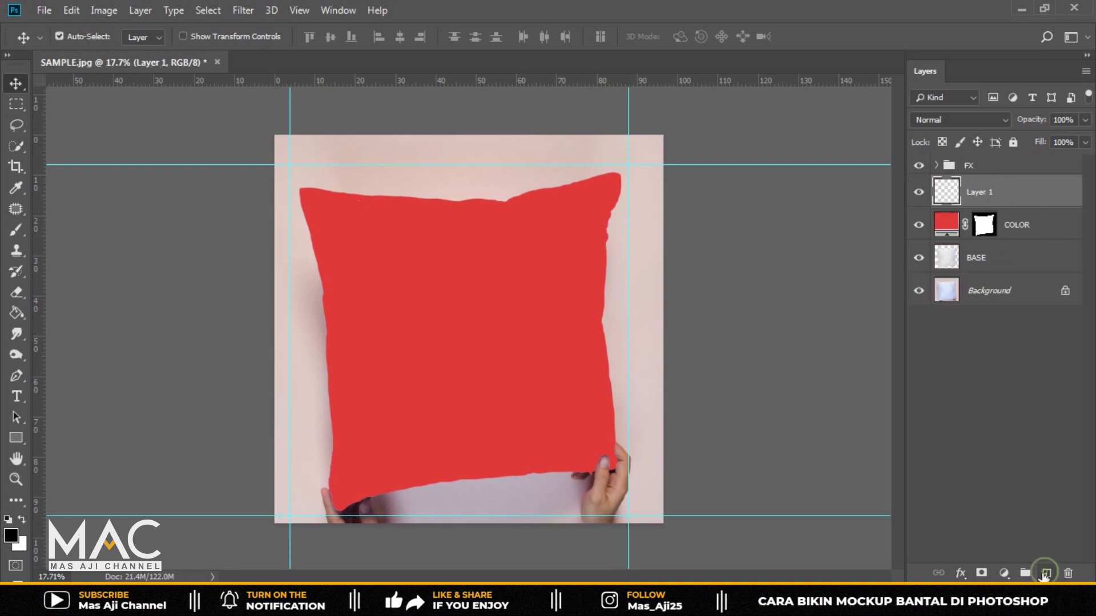
double_click(977, 192)
key(BackSpace)
text(DESAIN)
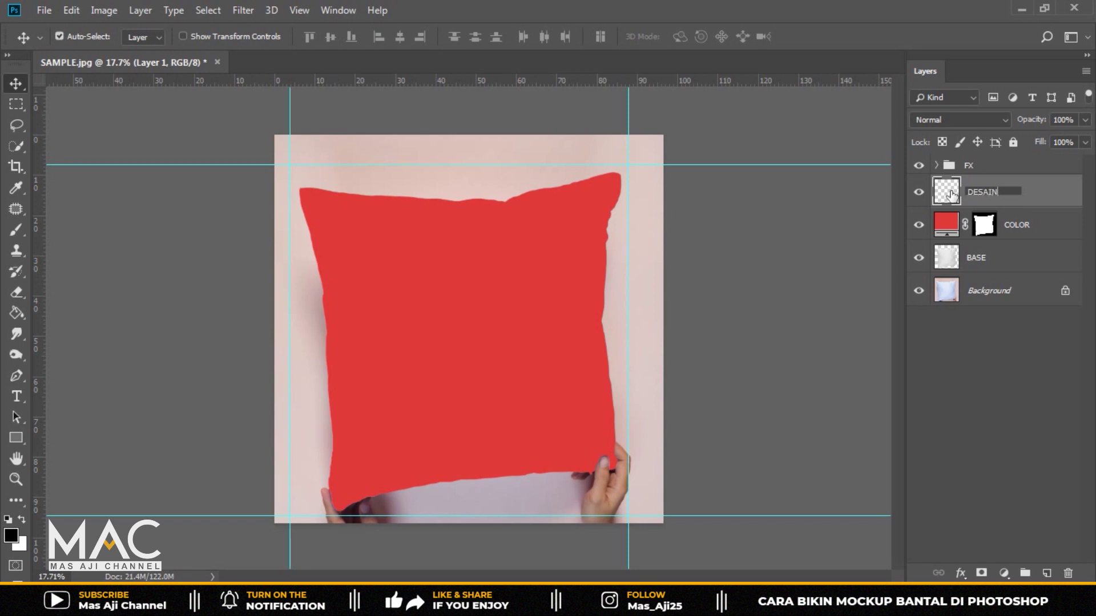
key(Return)
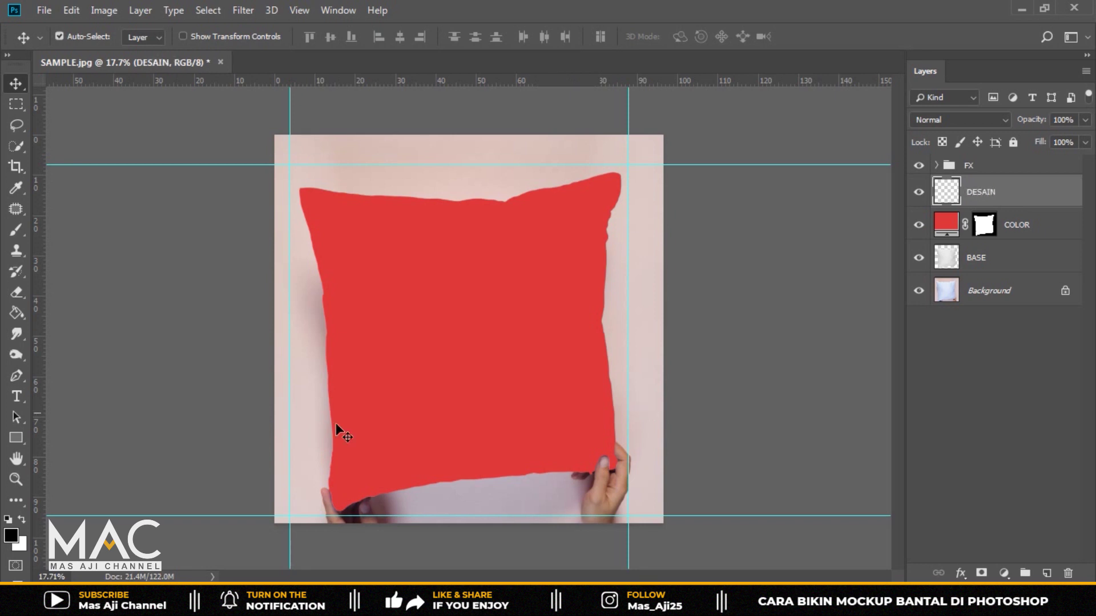
- Draw a red-filled 2015 × 2015 px square over the pillow's centre
click(15, 440)
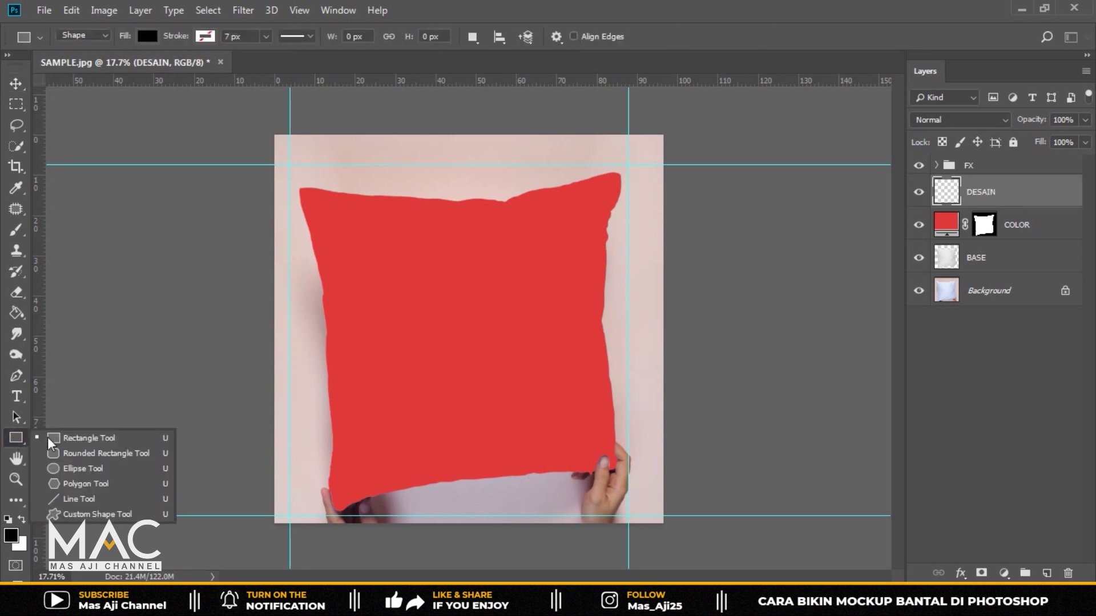
click(89, 441)
click(141, 36)
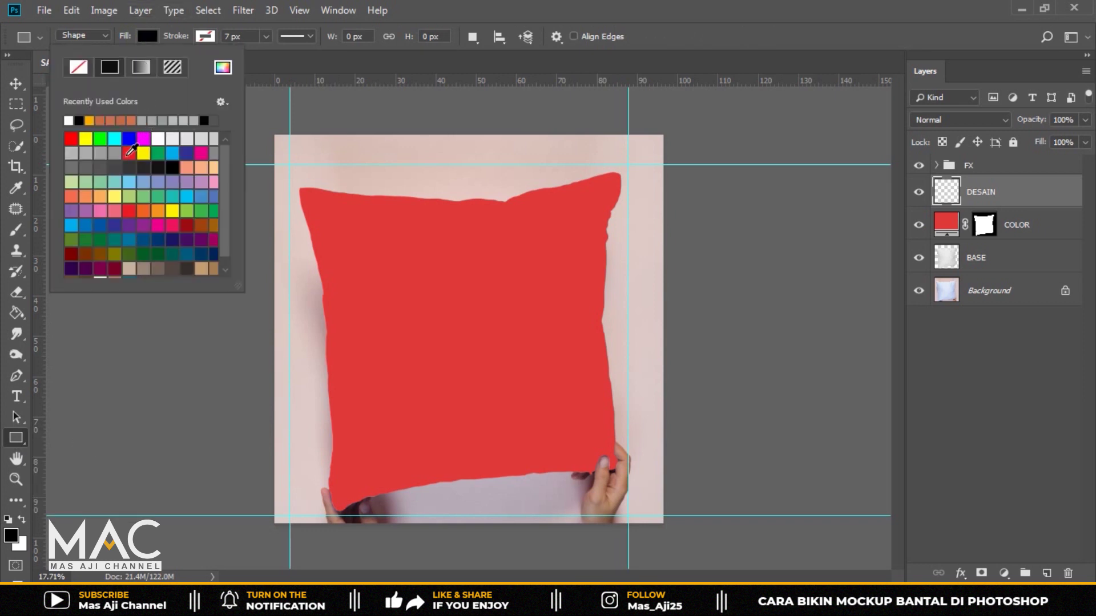
click(129, 153)
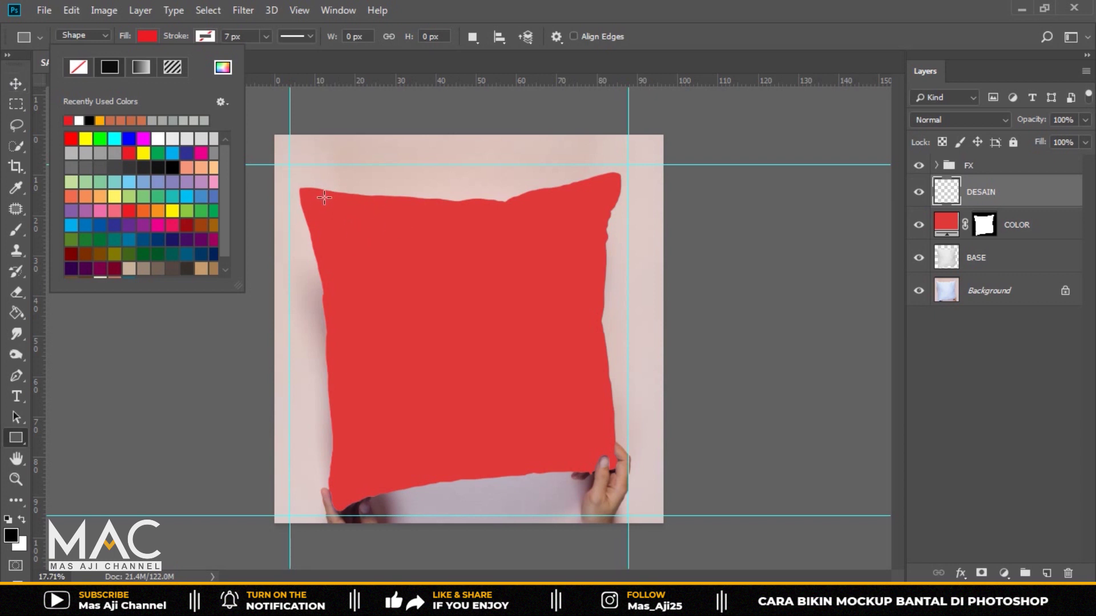
drag(324, 197, 603, 490)
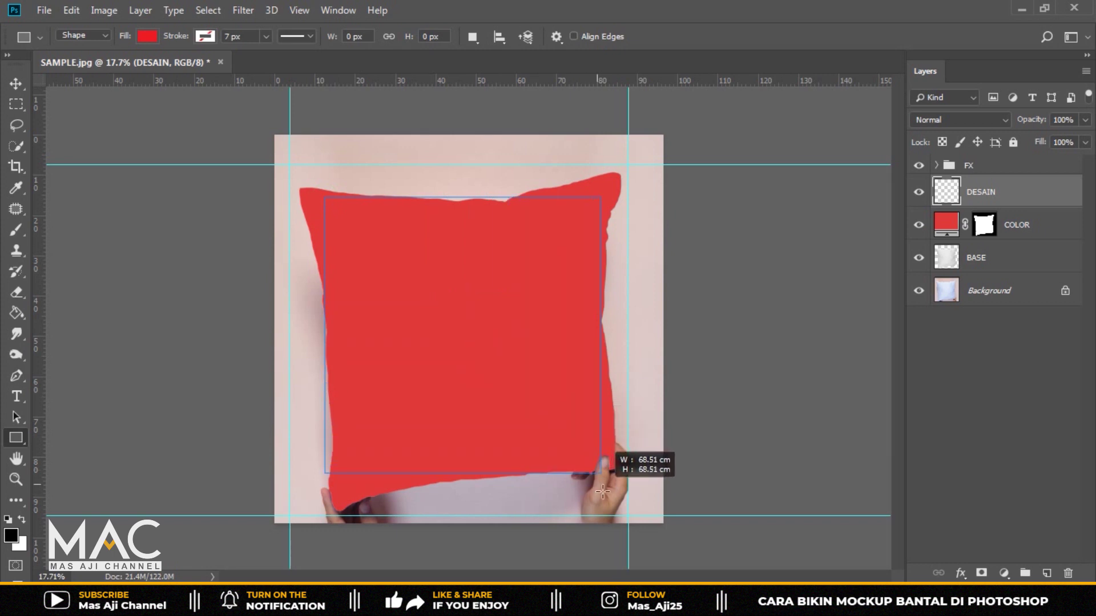
drag(603, 491, 610, 500)
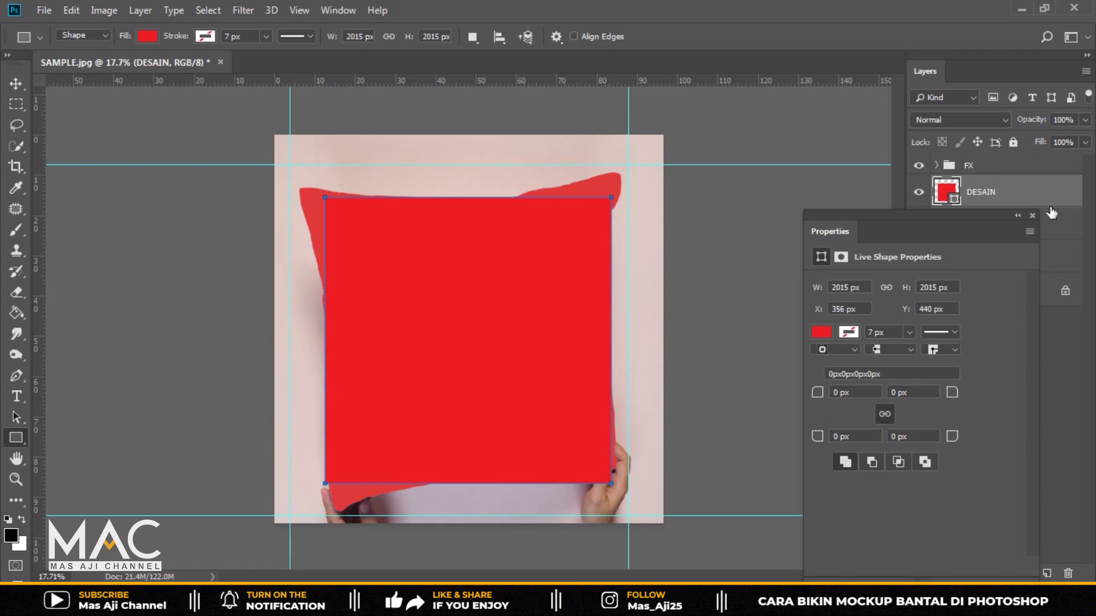
click(1031, 216)
- Hide the COLOR fill layer and nudge the red square slightly left
key(v)
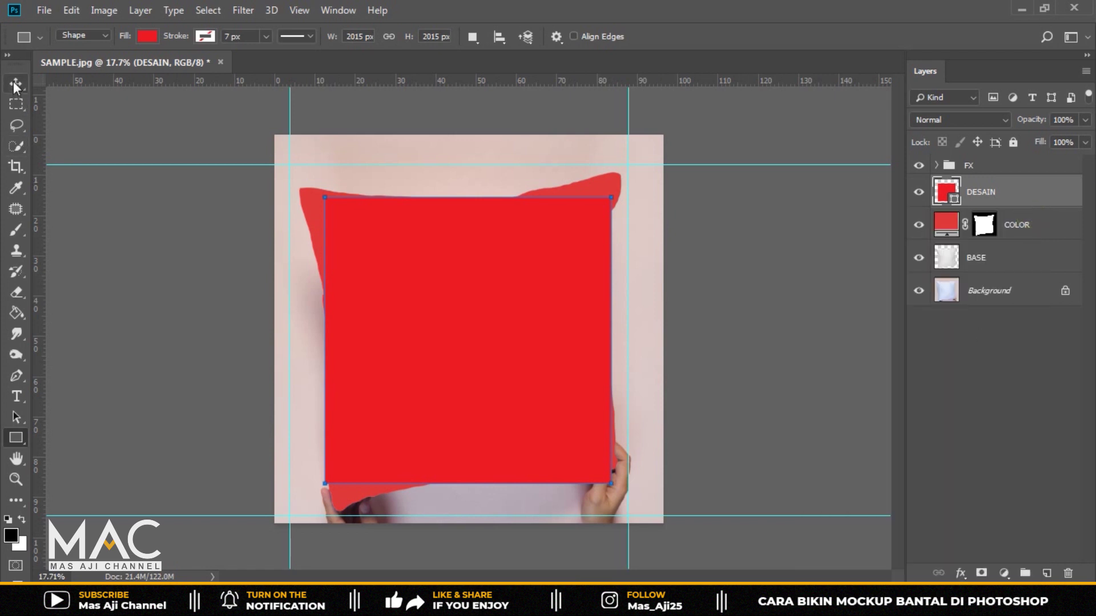
click(1027, 230)
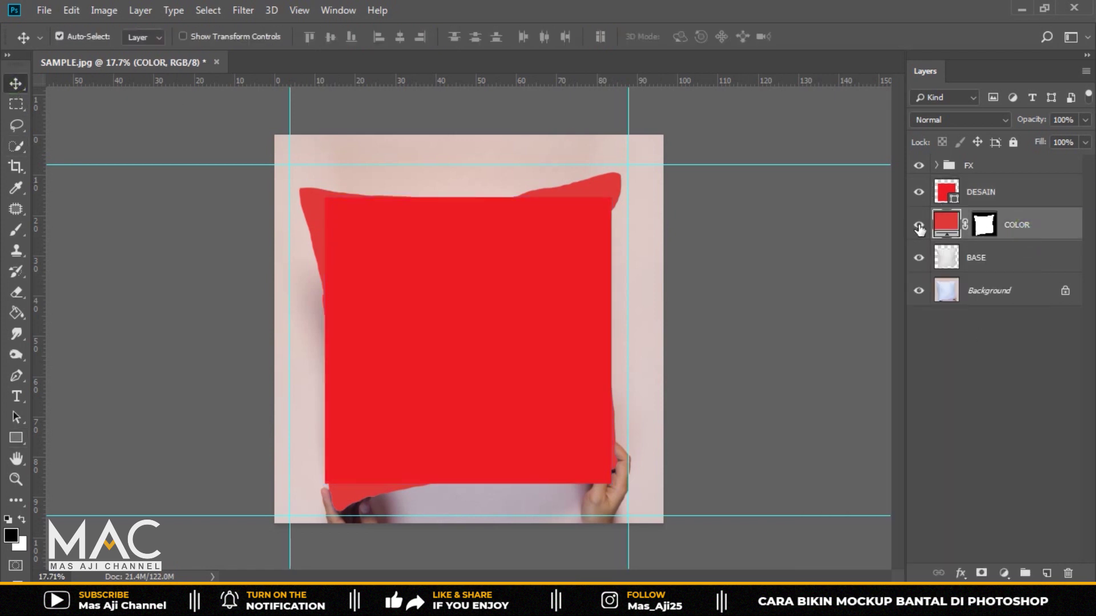
click(918, 228)
click(478, 326)
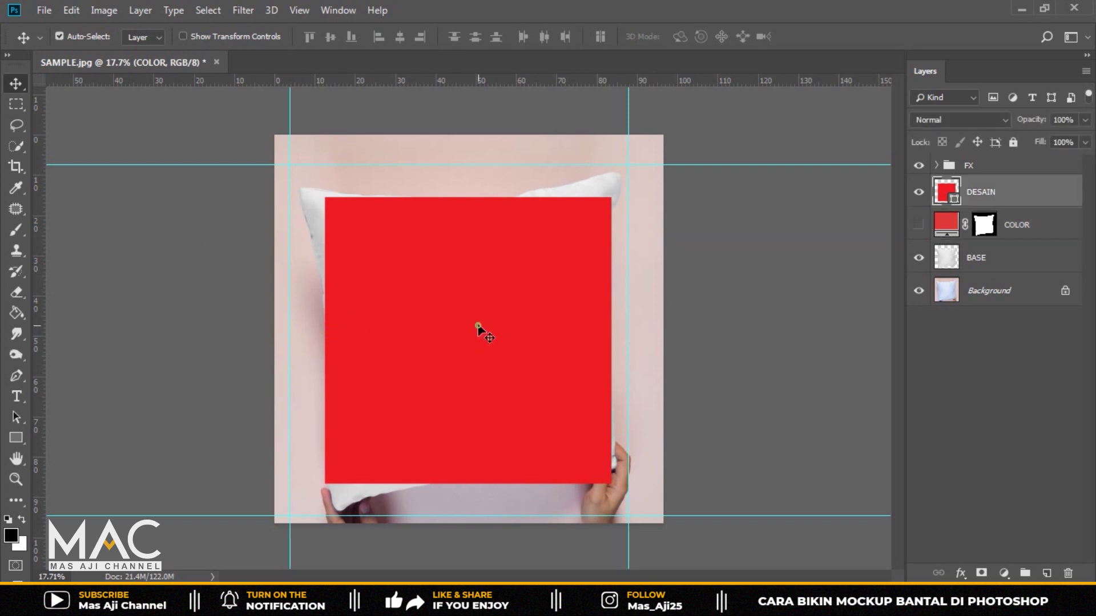
drag(478, 327, 467, 341)
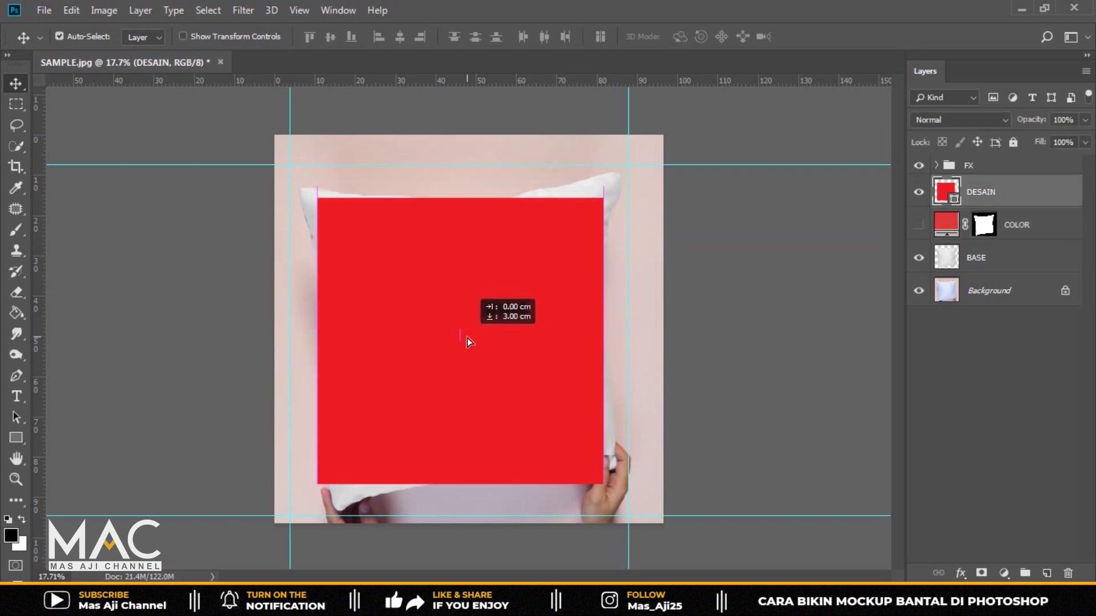
- Convert the DESAIN layer into a smart object
right_click(986, 197)
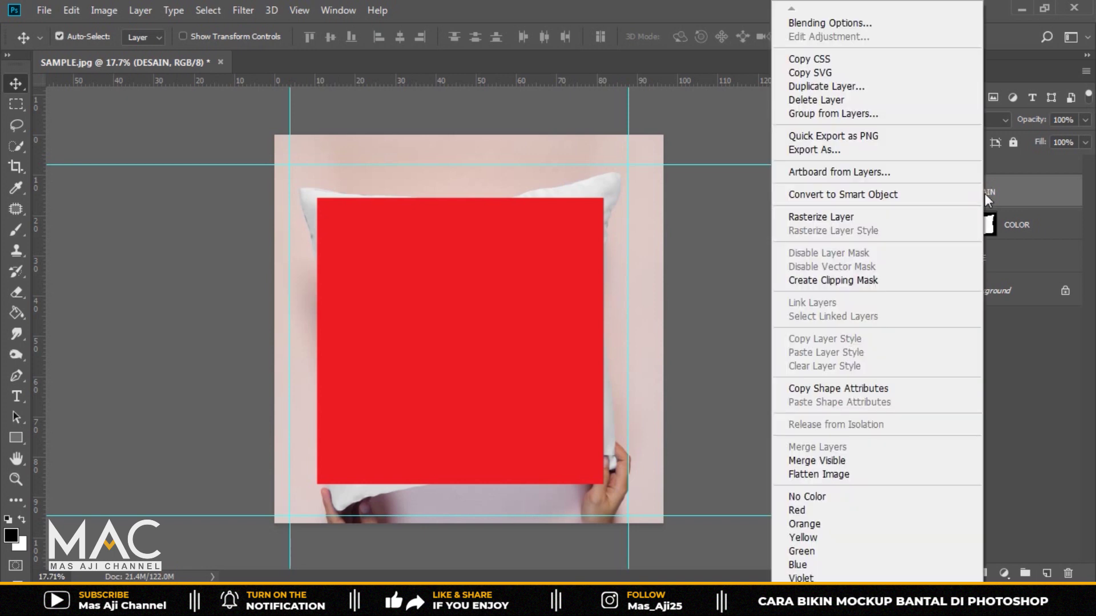
click(900, 195)
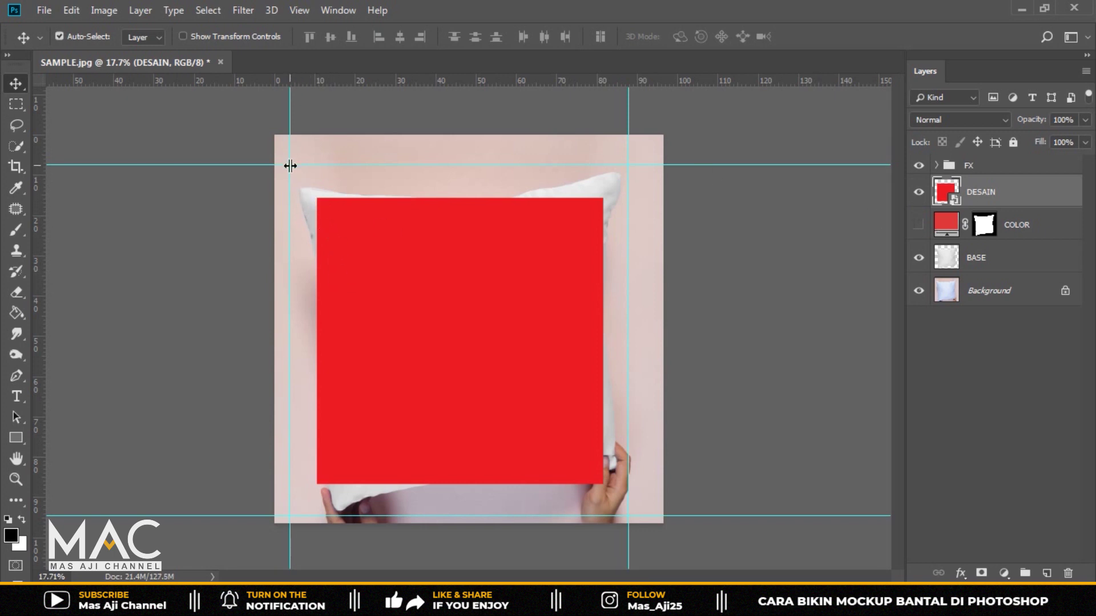
scroll(290, 165, up, 1)
scroll(314, 191, up, 2)
scroll(289, 167, up, 1)
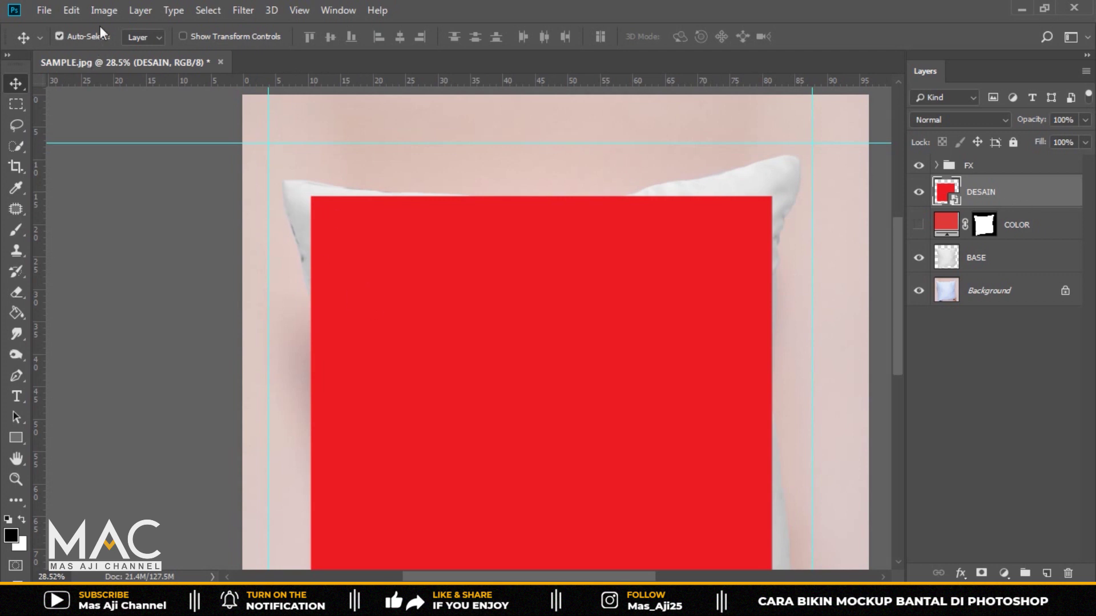
- Distort the red design so all four corners meet the guide intersections, then commit
click(73, 10)
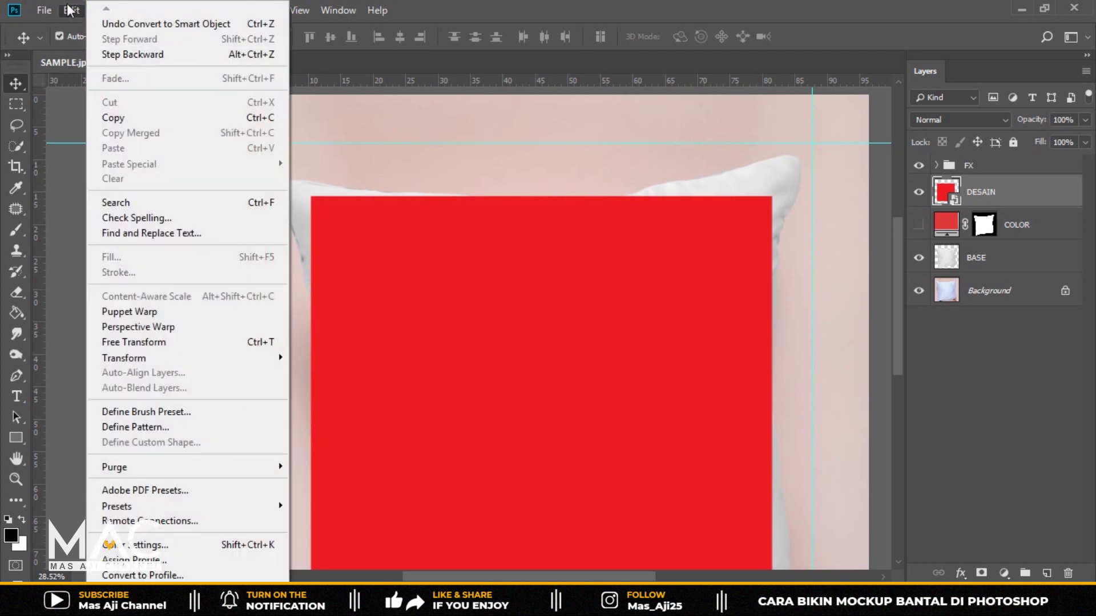
click(169, 358)
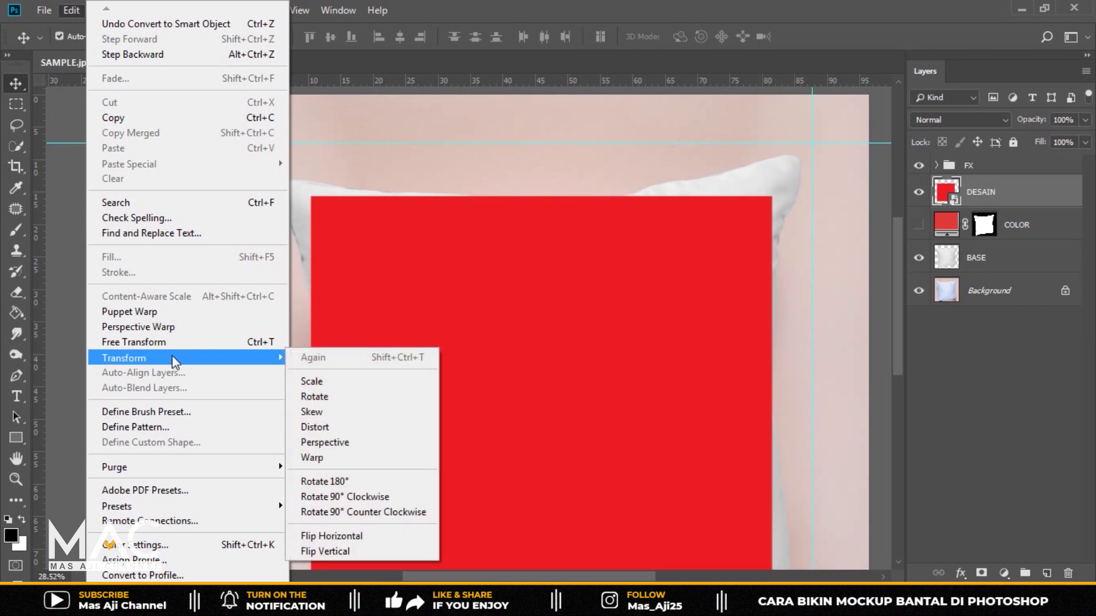
click(330, 428)
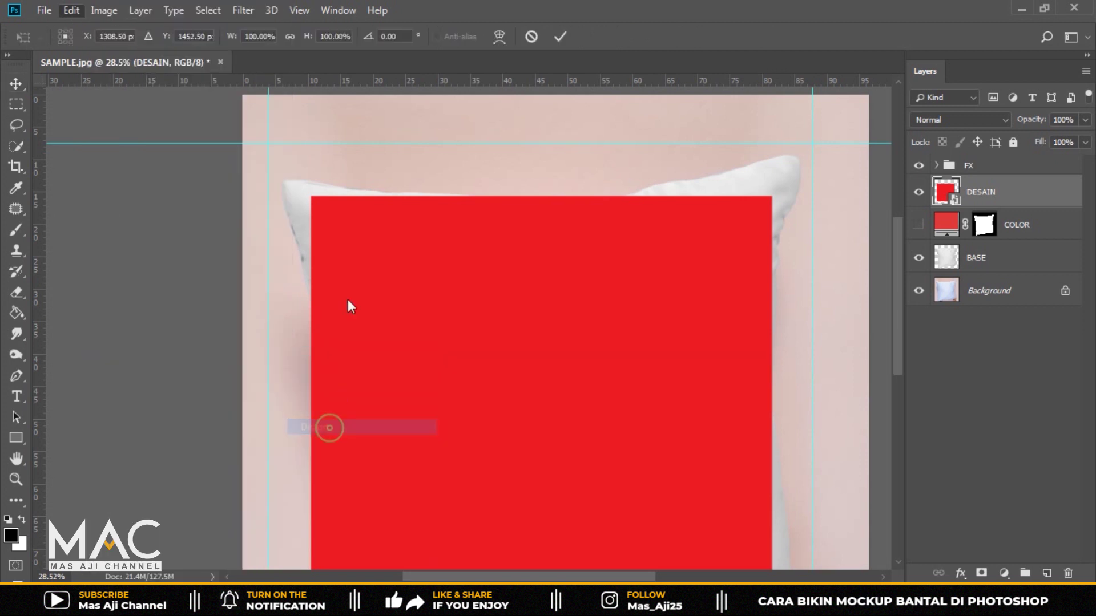
drag(312, 195, 269, 144)
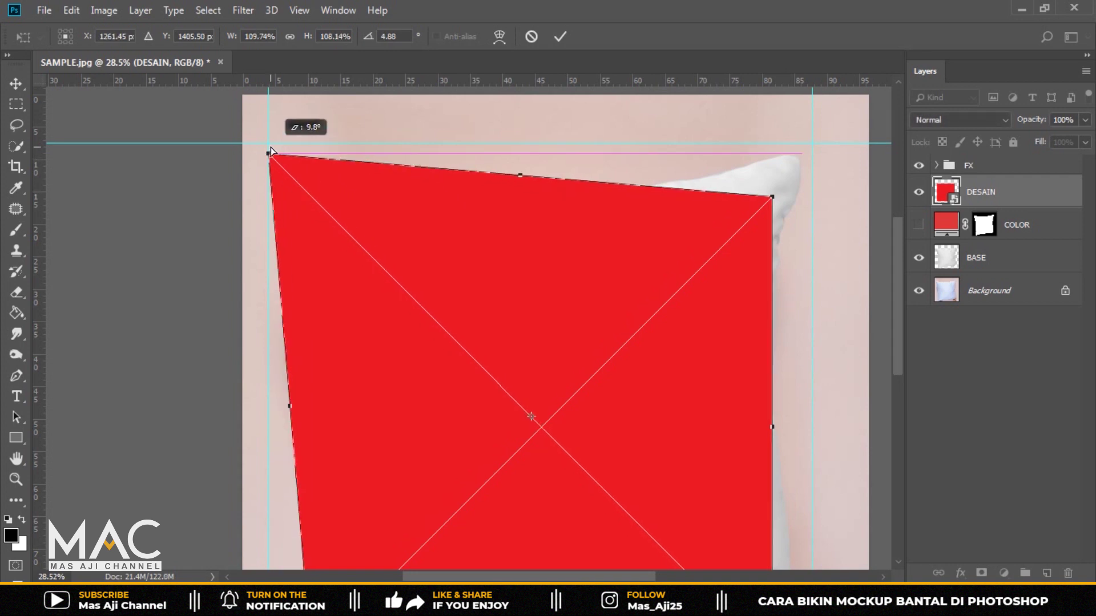
drag(752, 246, 613, 246)
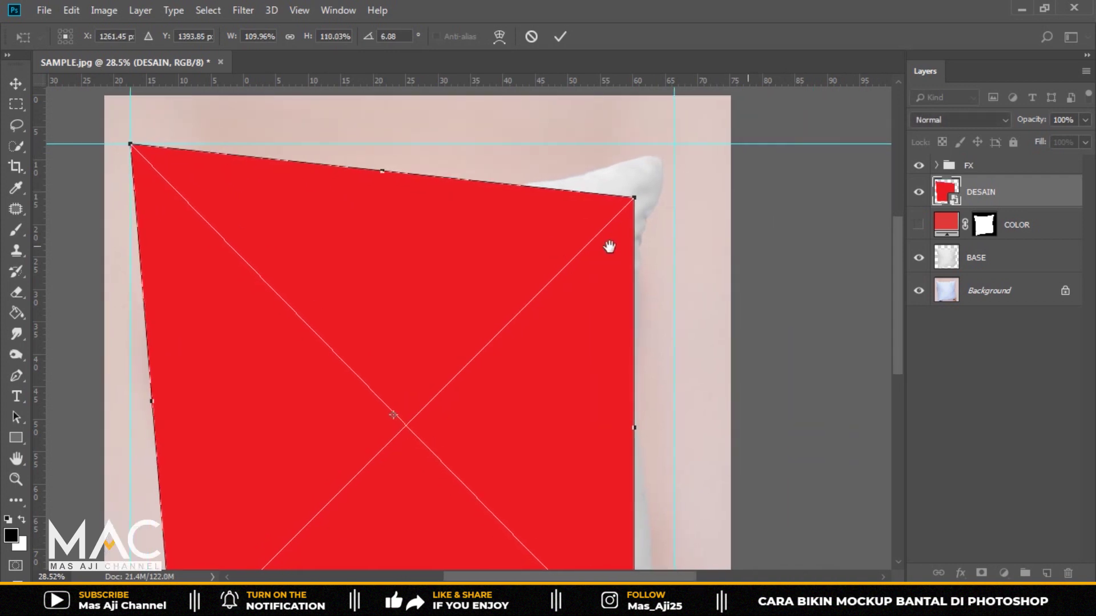
drag(637, 200, 677, 147)
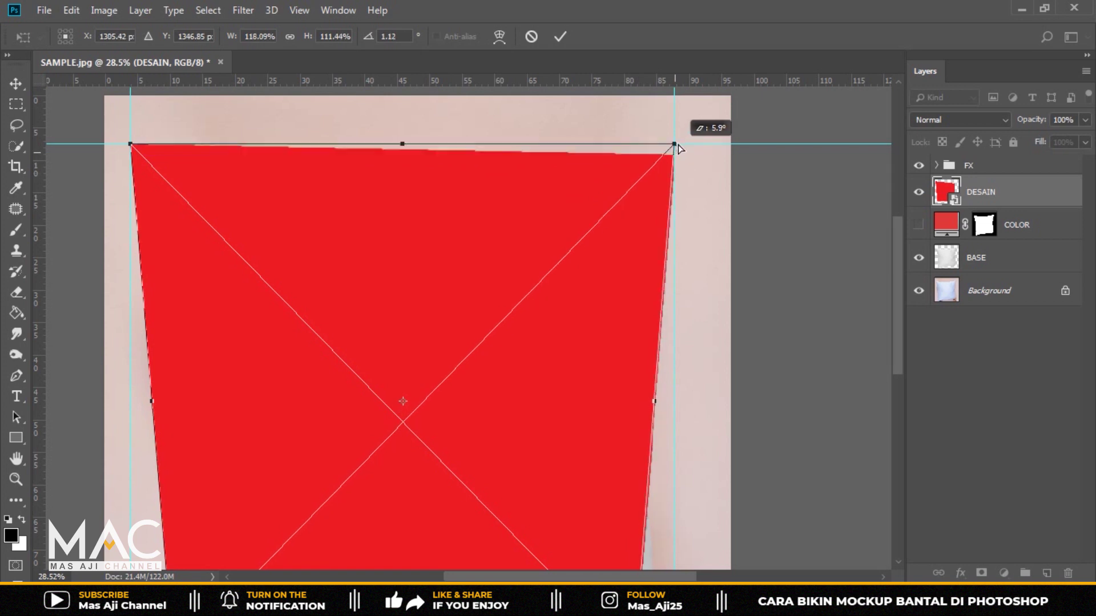
drag(641, 345, 669, 12)
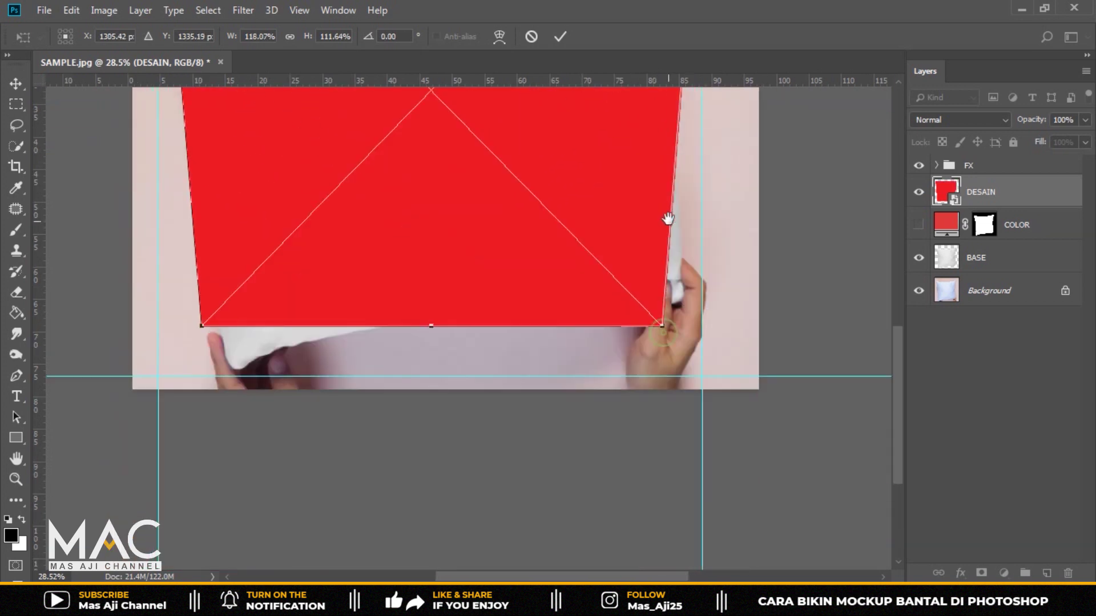
drag(663, 328, 702, 376)
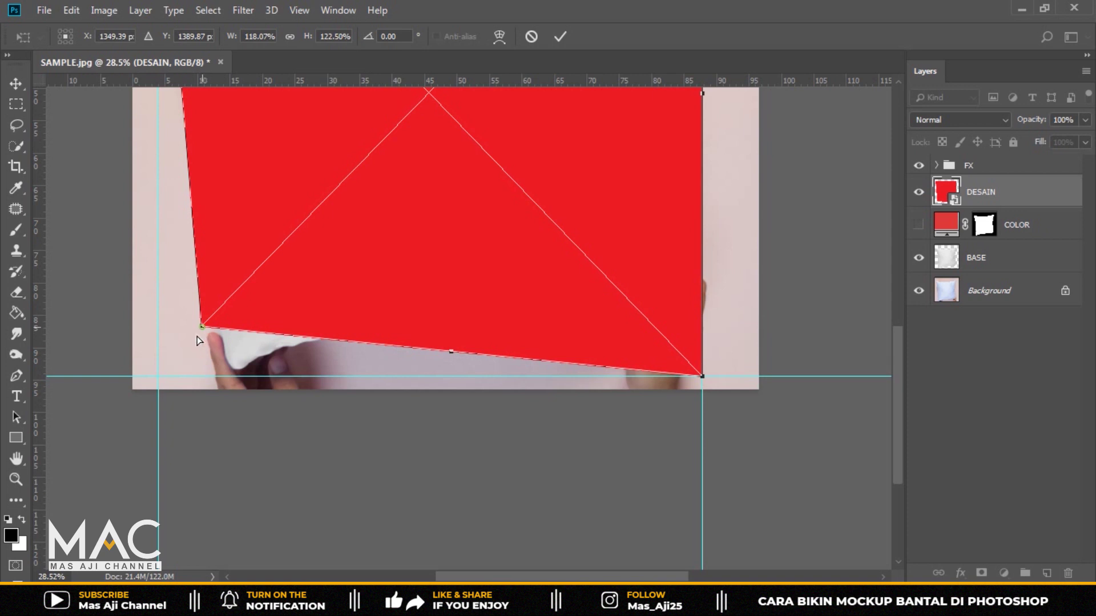
drag(201, 327, 159, 377)
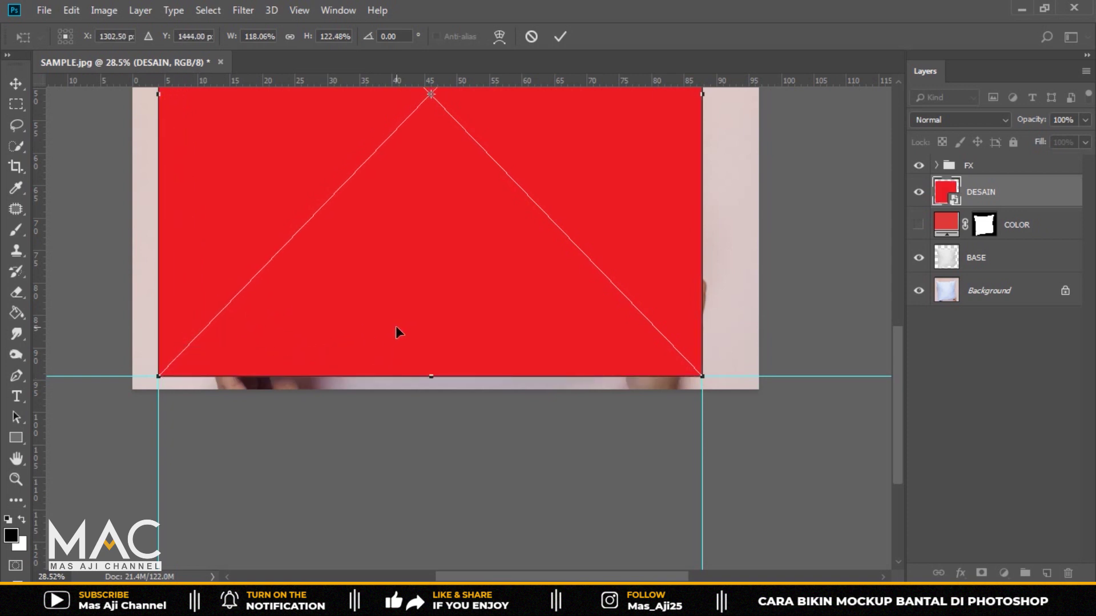
key(Return)
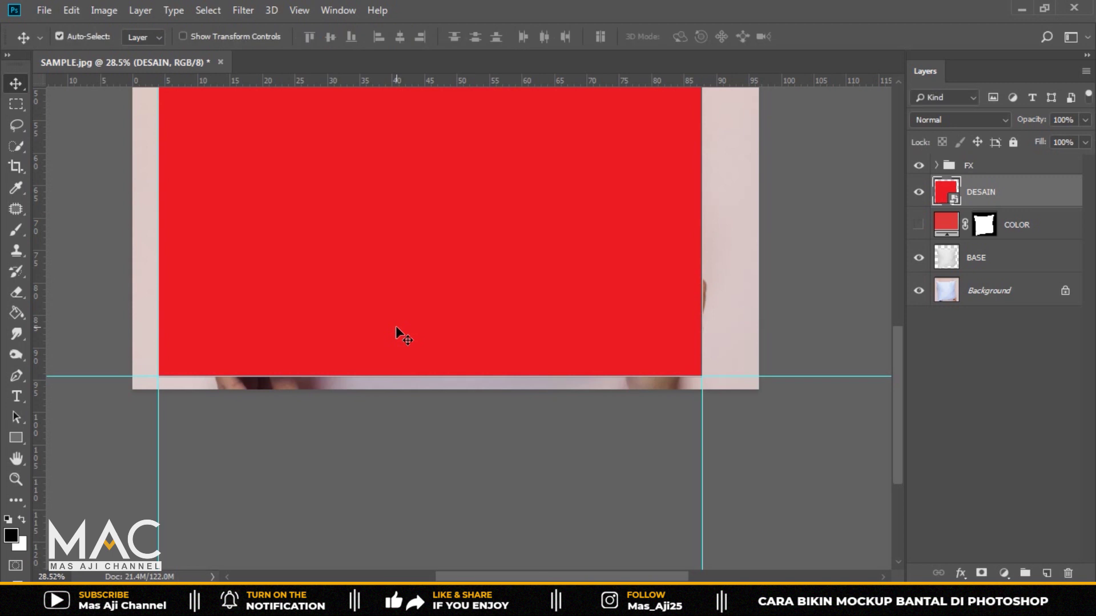
- Add a mask to DESAIN and replace it with a copy of COLOR's pillow mask
scroll(587, 374, down, 2)
scroll(587, 376, up, 5)
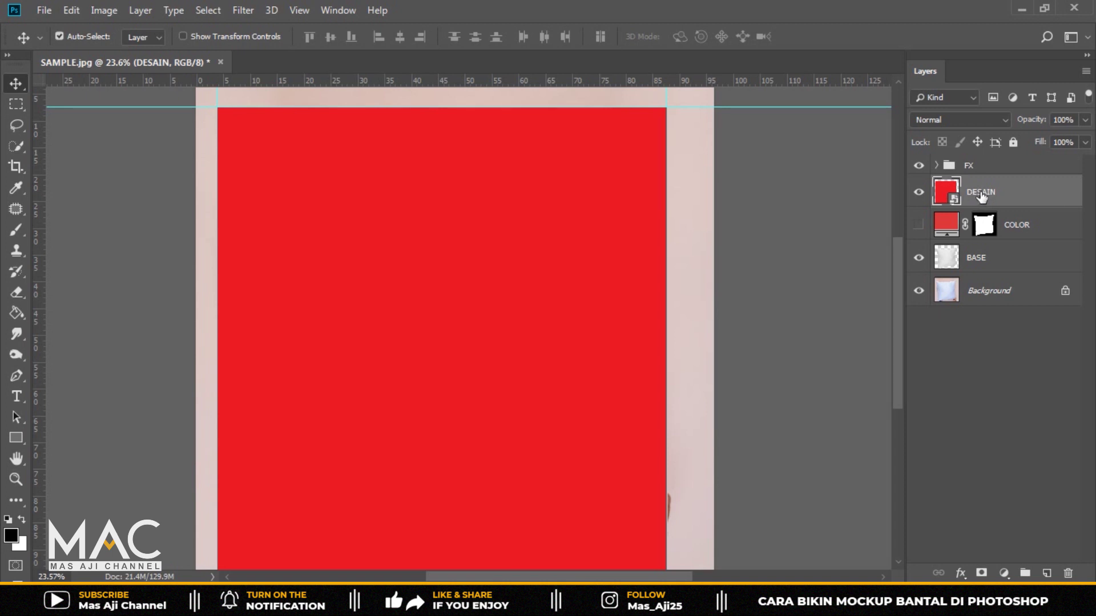
click(981, 573)
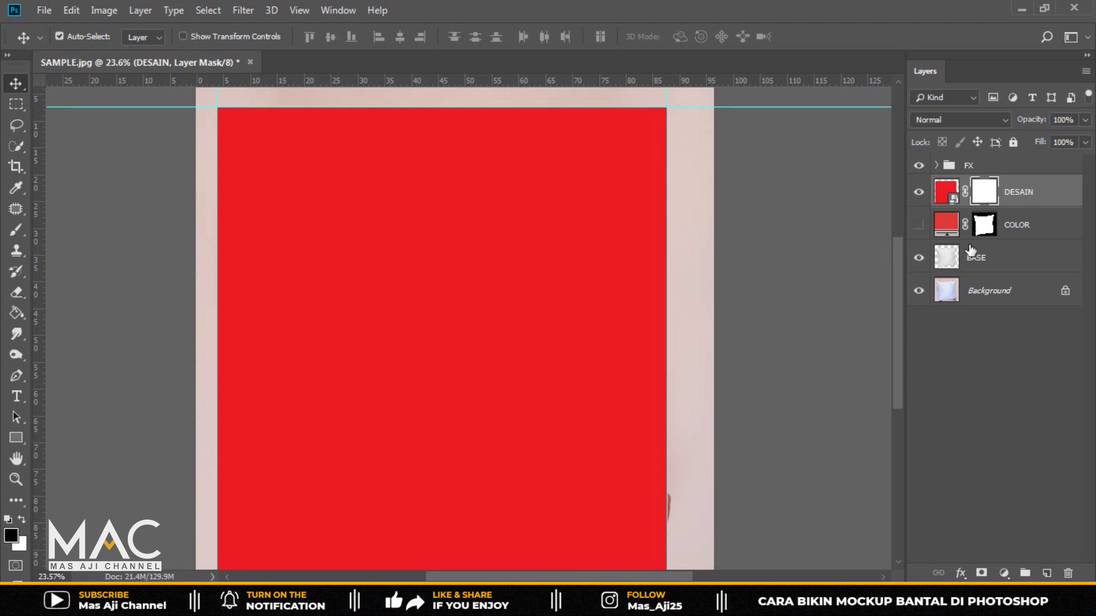
drag(983, 229, 989, 196)
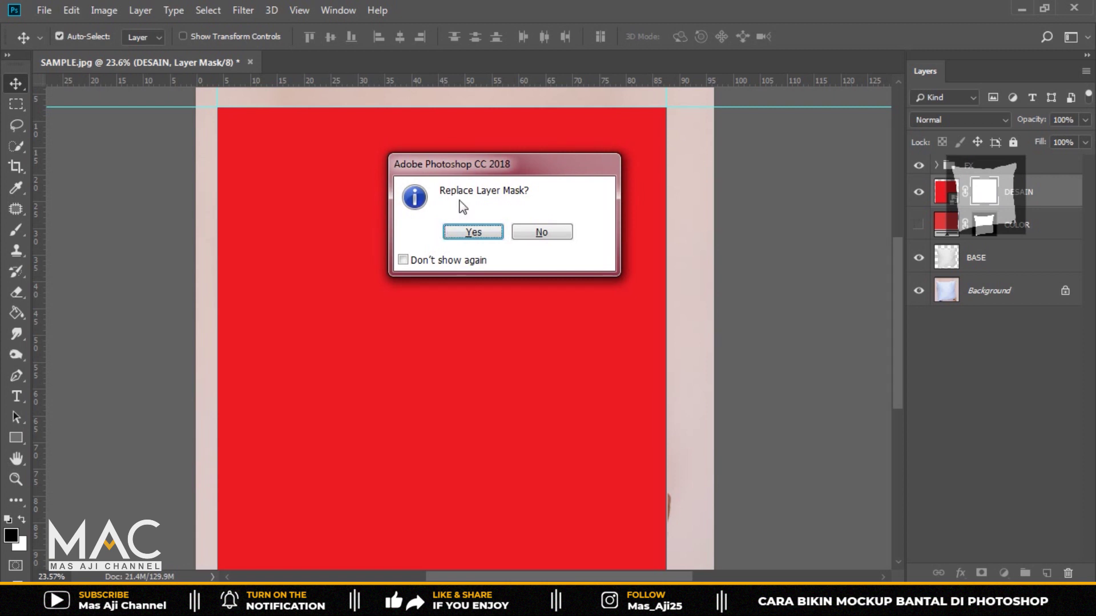
click(496, 222)
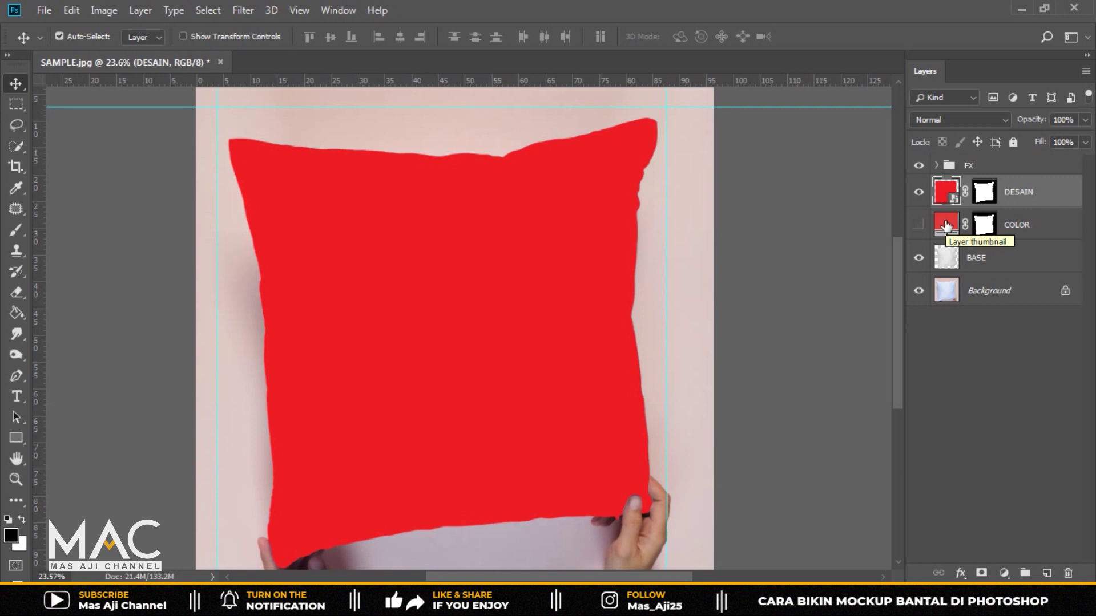
- Open the DESAIN smart object's contents as DESAIN.psb
double_click(953, 198)
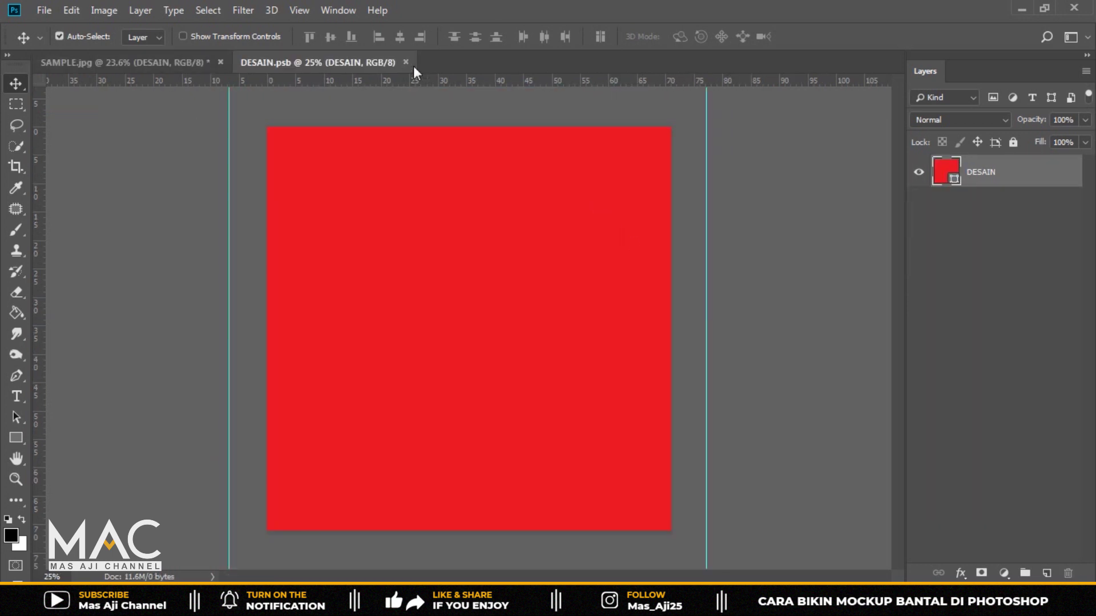
click(406, 62)
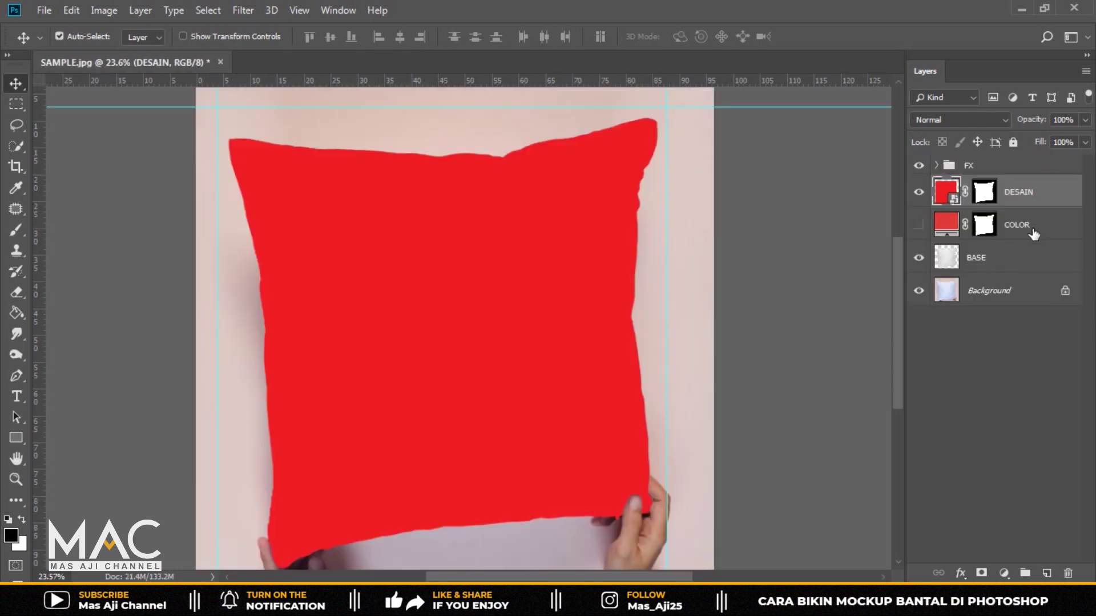
double_click(953, 200)
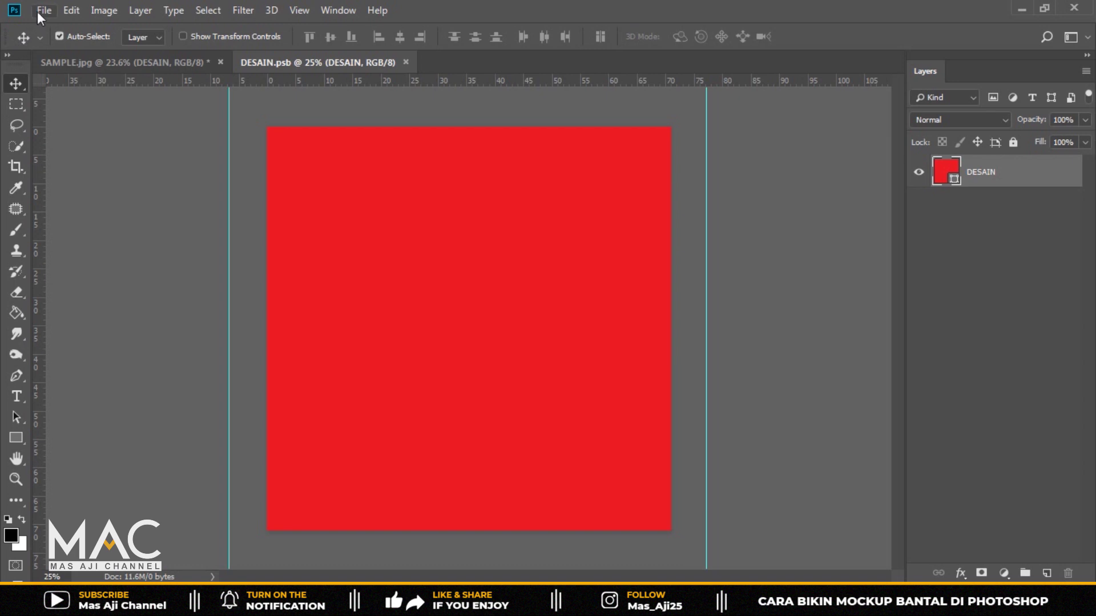
- Browse to the MOtif 1 image via Place Embedded, cancel, and select the file
click(38, 10)
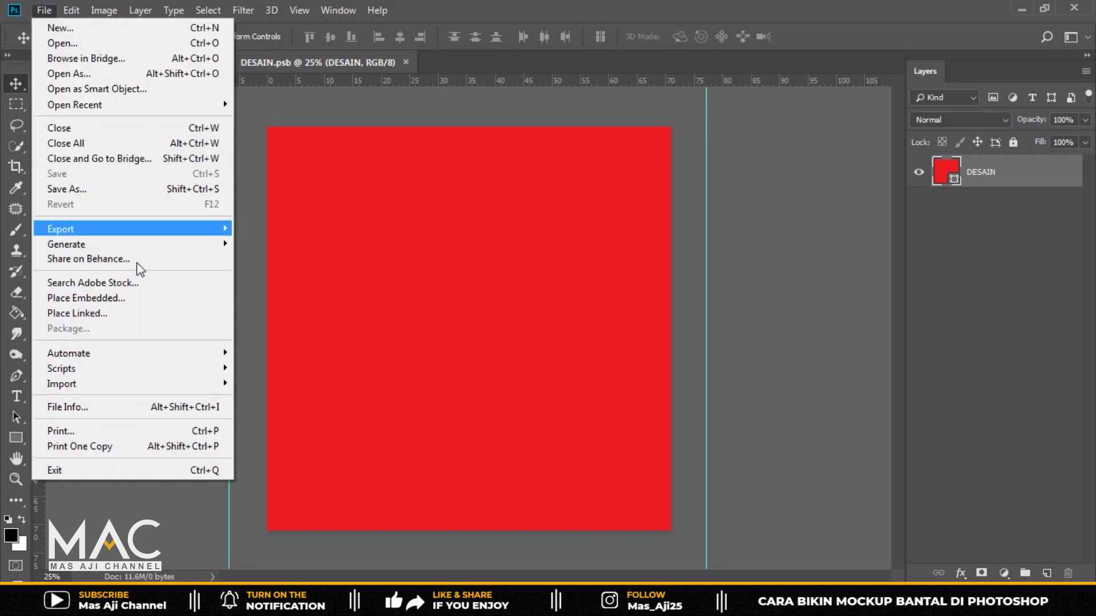
click(128, 298)
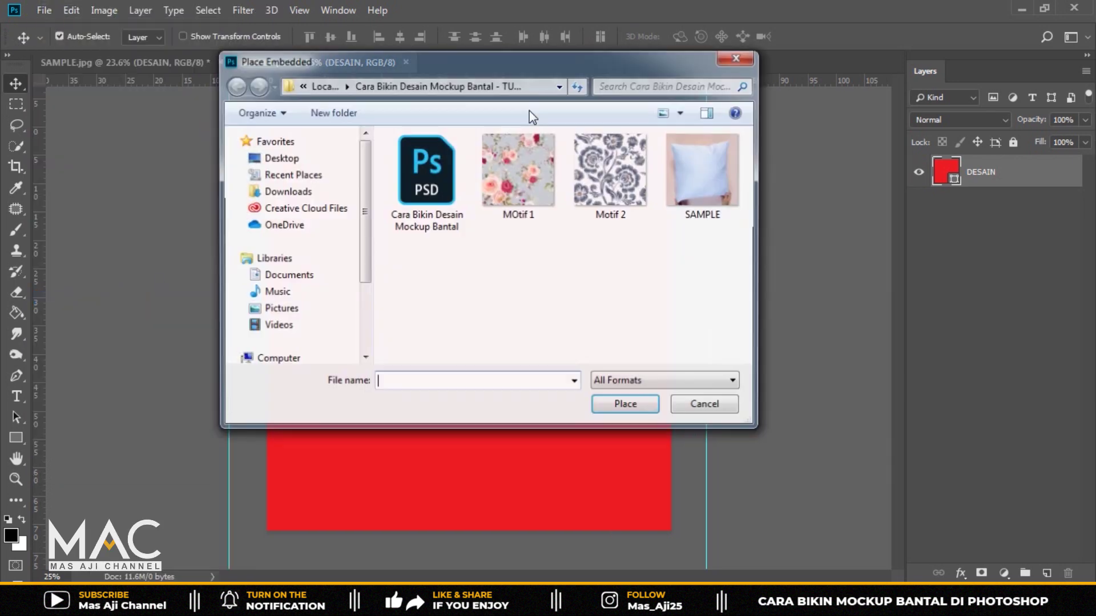
click(538, 180)
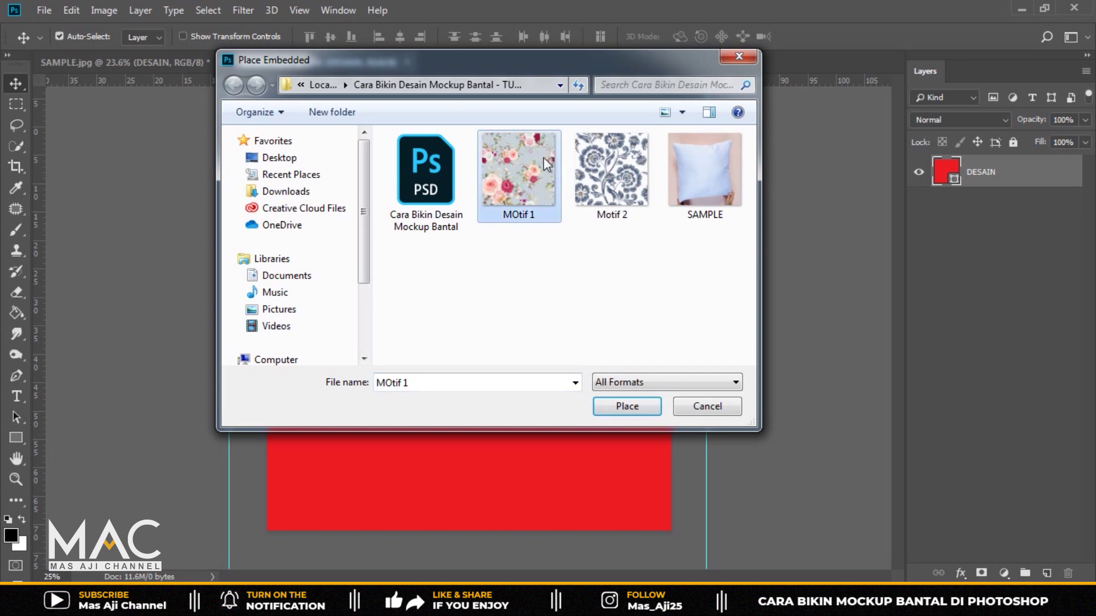
click(739, 56)
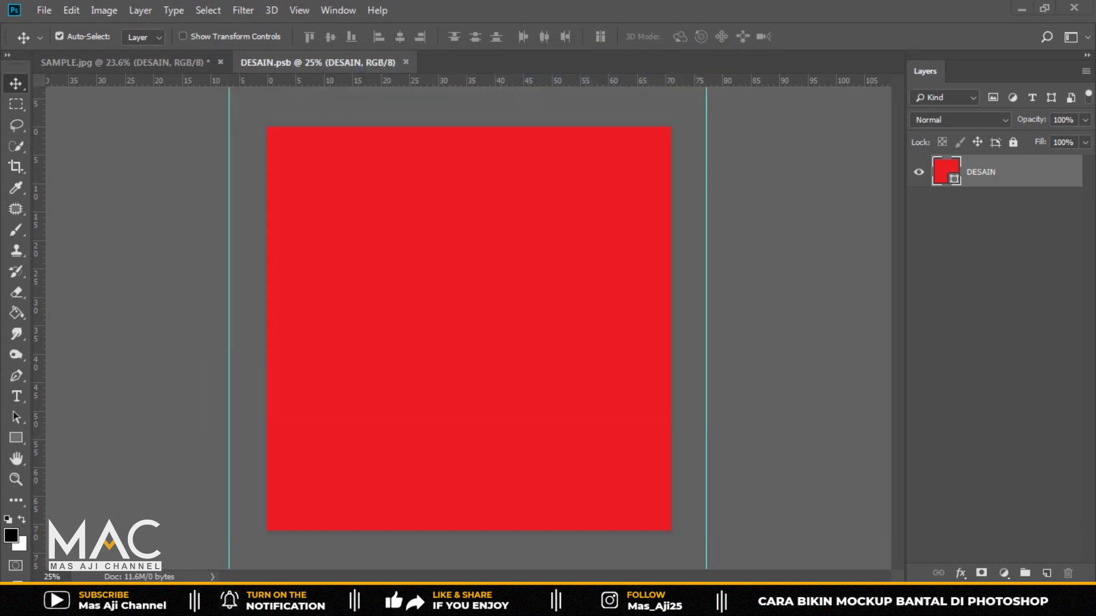
click(284, 117)
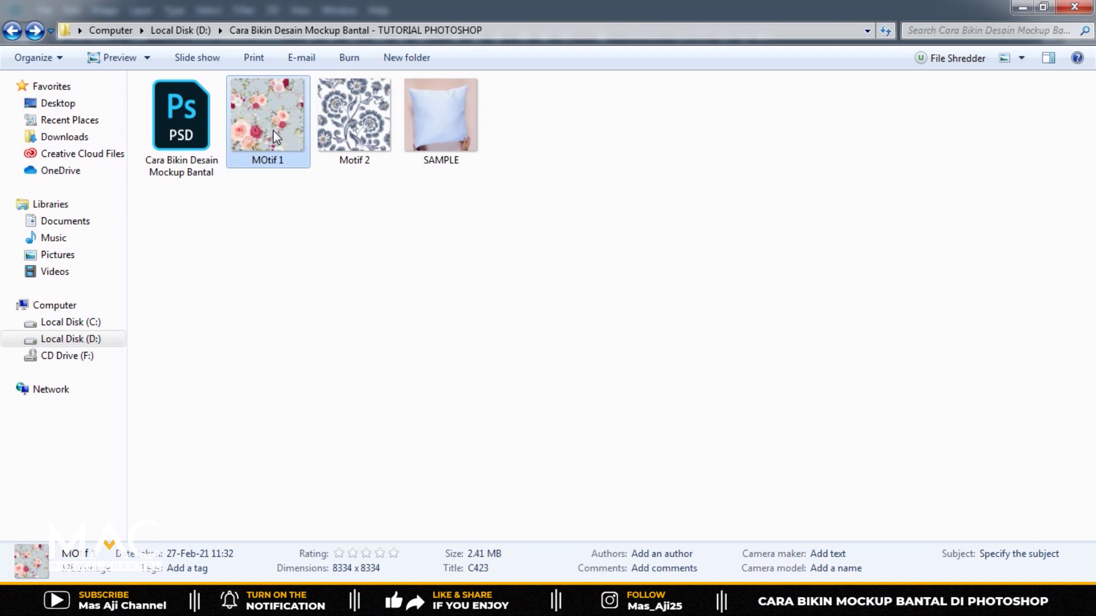
- Preview MOtif 1 and then Motif 2 in Windows Photo Viewer, and close it
double_click(275, 130)
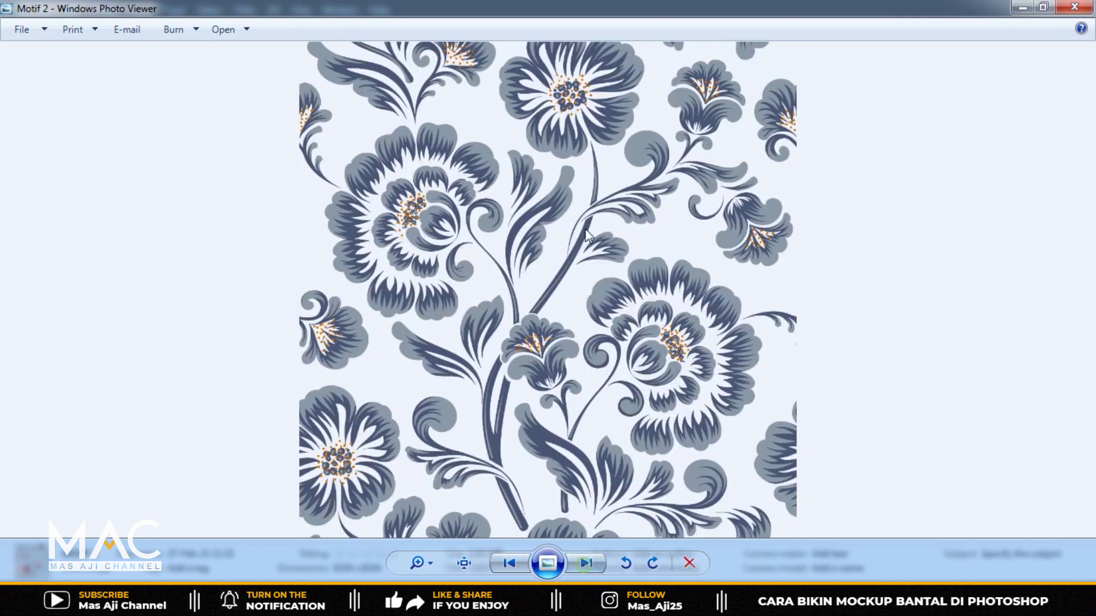
click(587, 563)
click(1073, 8)
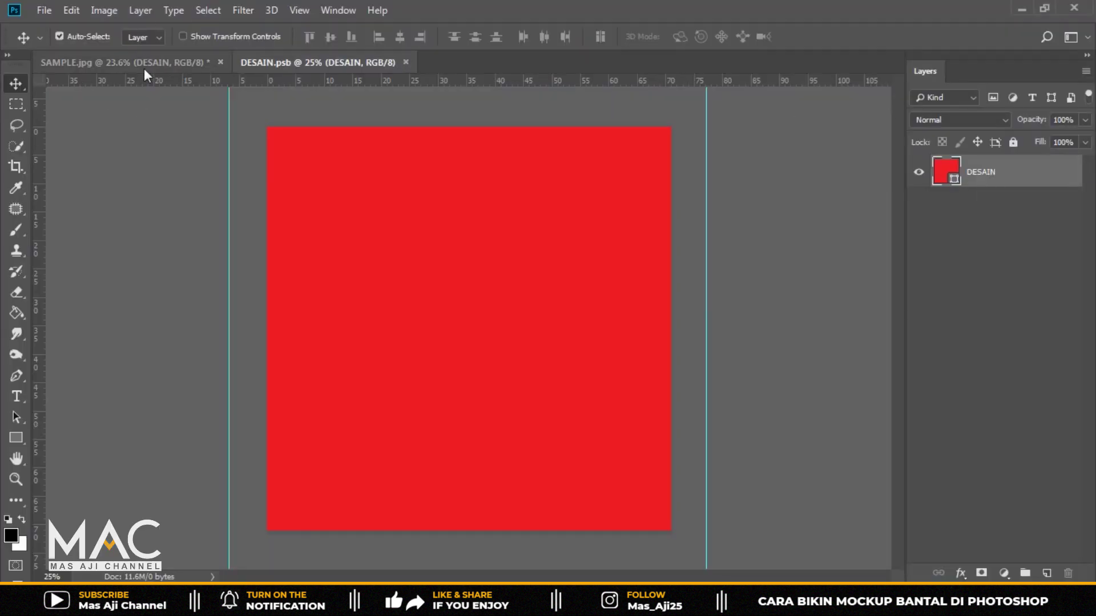
- Embed MOtif 1 in DESAIN.psb, scaled to about 102.39% to cover the red square
click(161, 68)
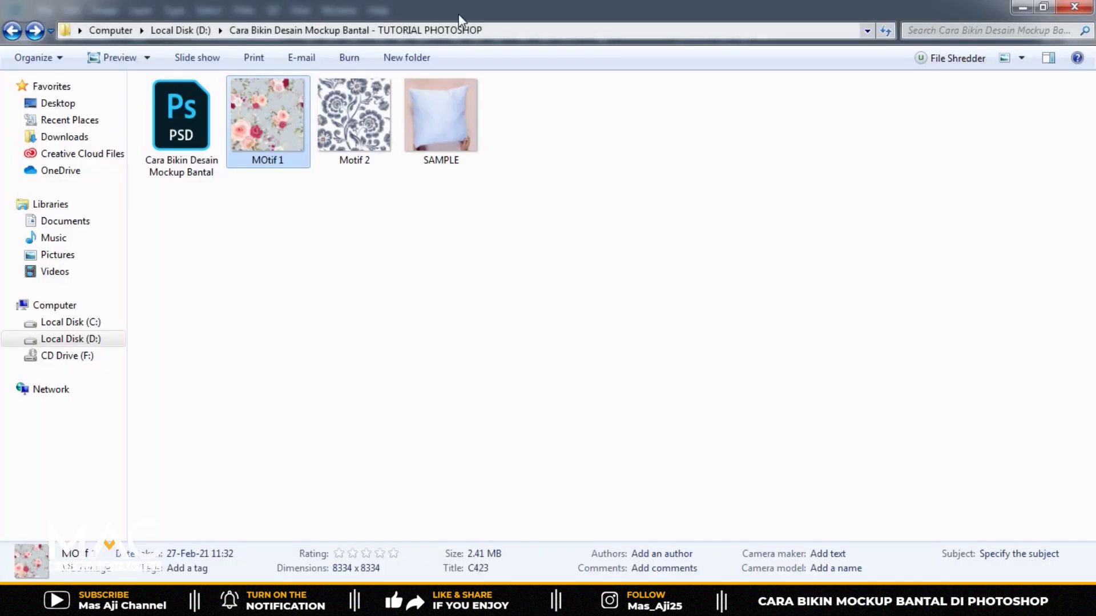
click(382, 118)
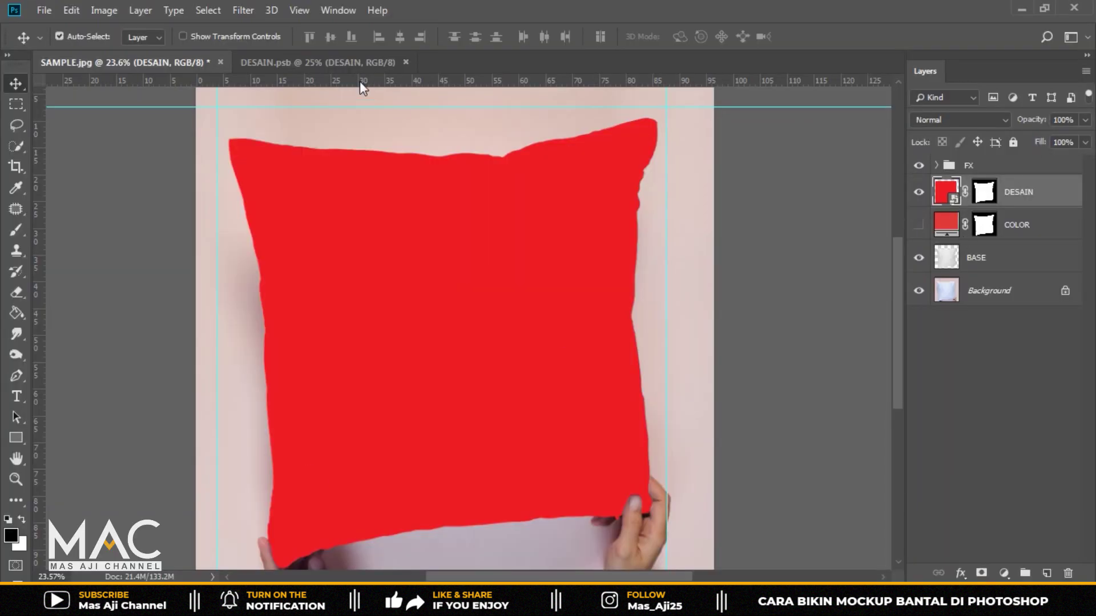
click(341, 62)
click(44, 10)
click(119, 299)
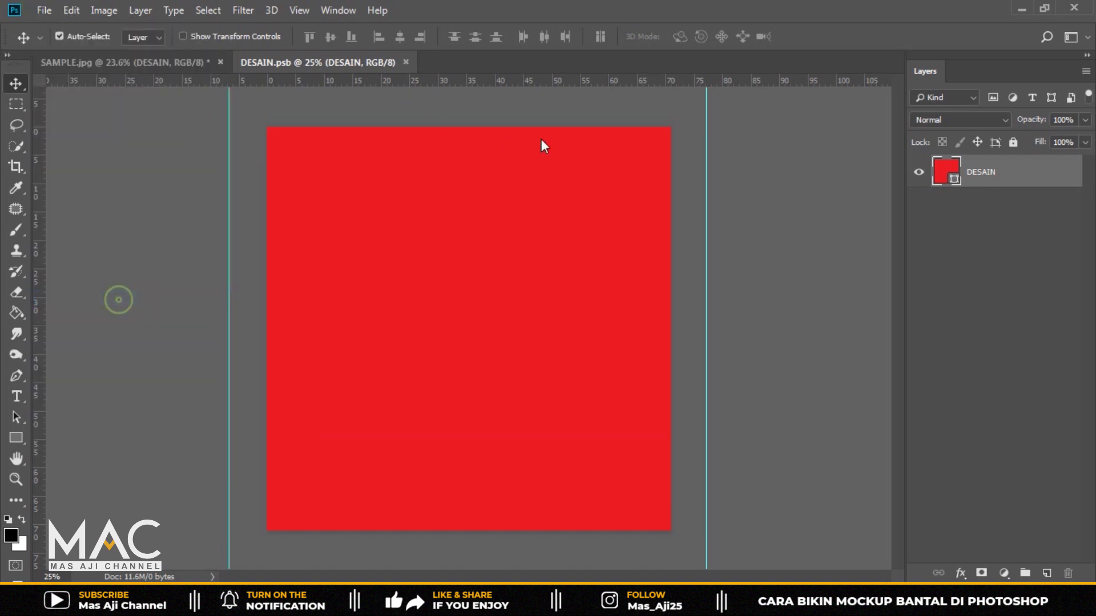
click(536, 179)
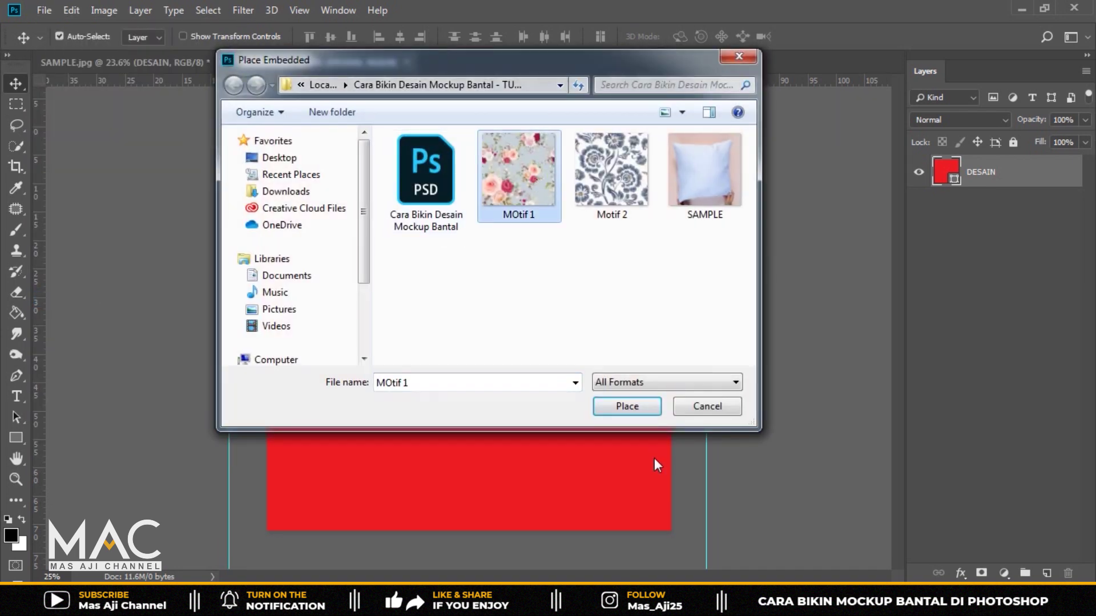
click(650, 405)
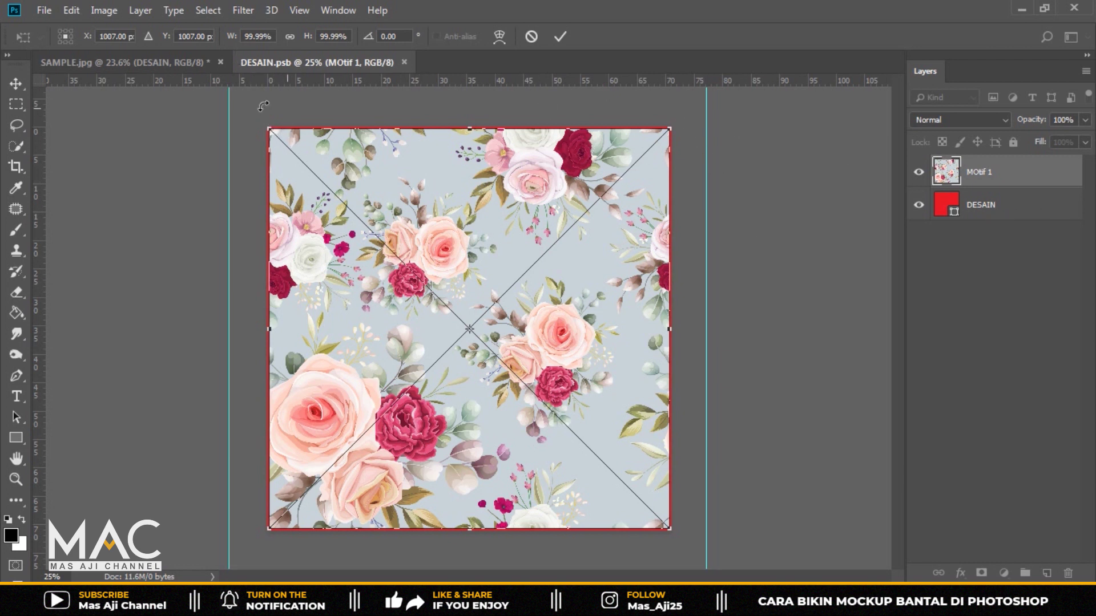
drag(266, 125, 262, 120)
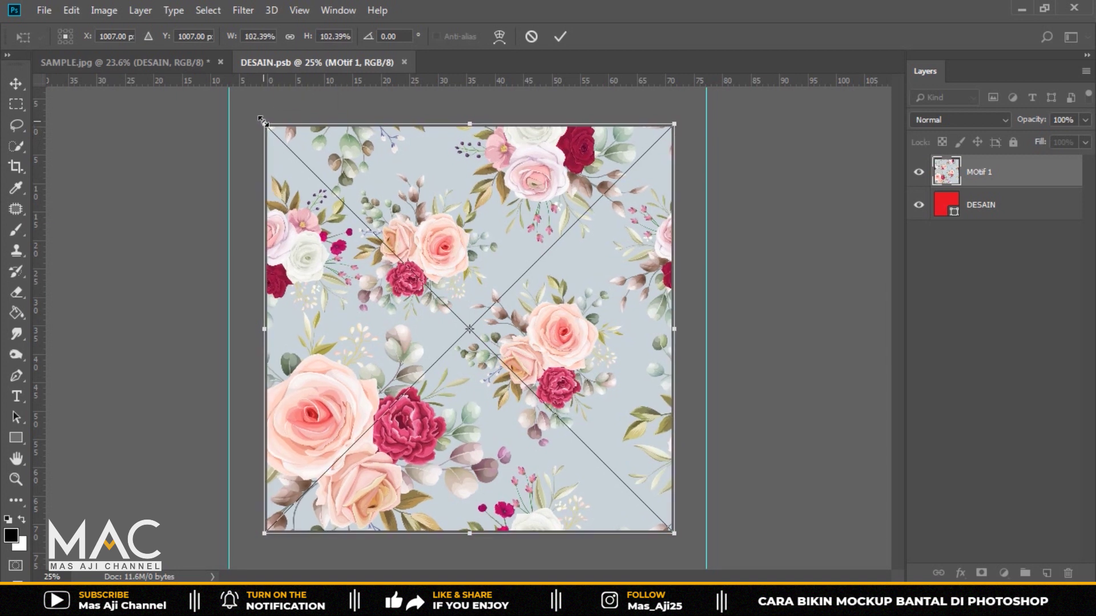
key(Return)
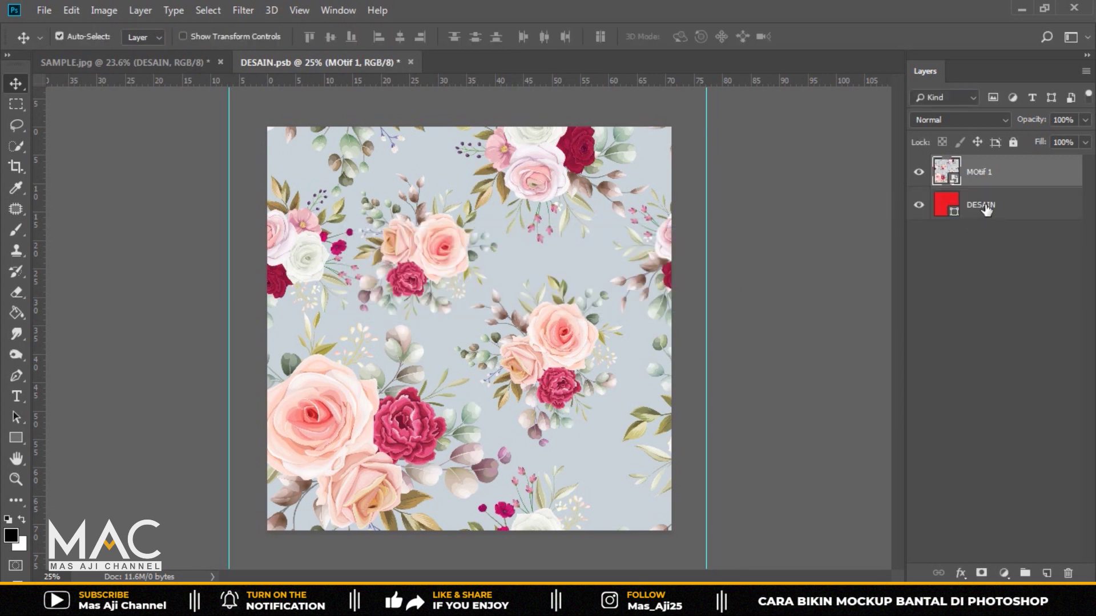
- Hide the red DESAIN layer, then close DESAIN.psb and save the changes
click(986, 210)
click(918, 204)
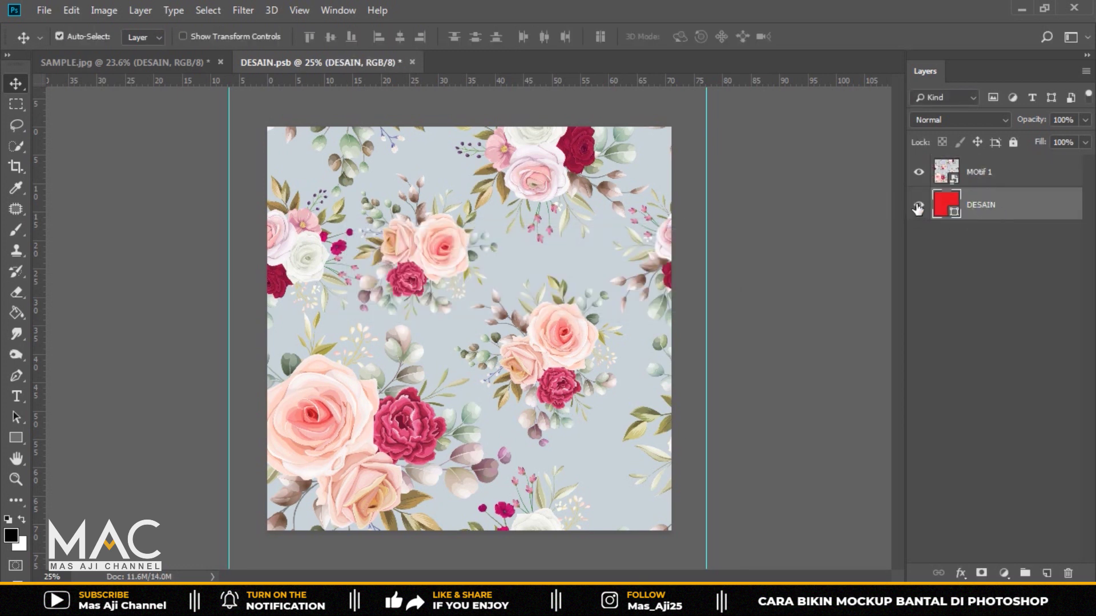
click(412, 63)
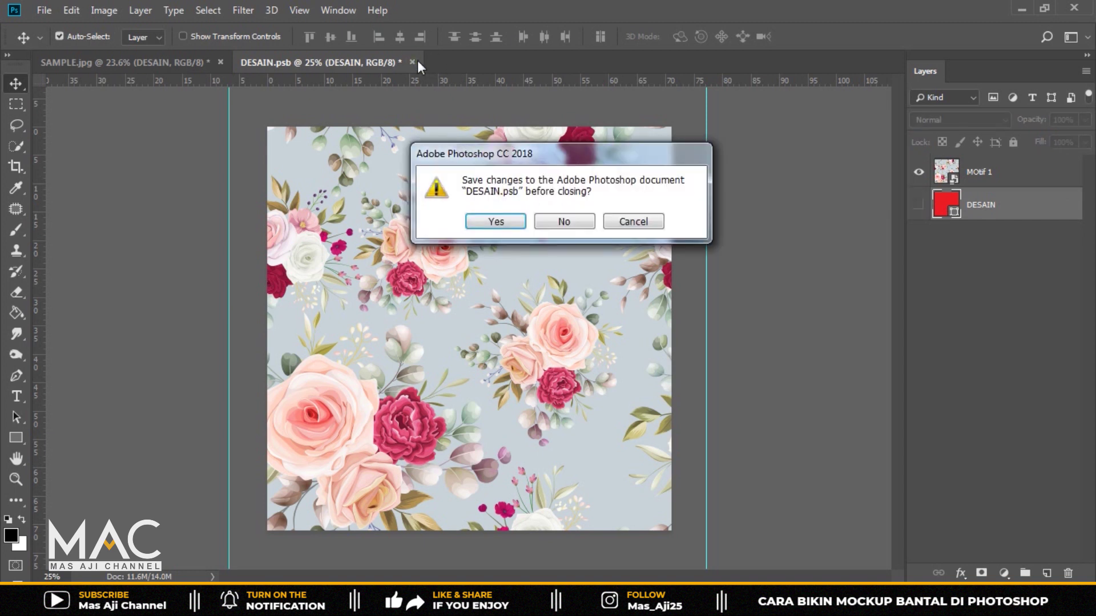
click(497, 223)
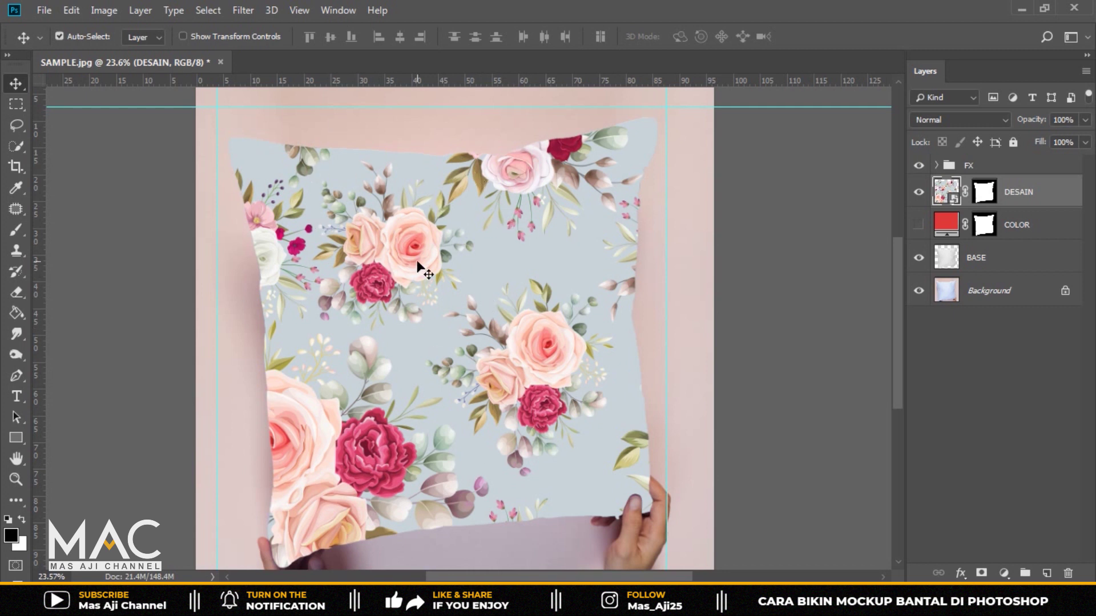
- Expand the FX group and show layer 1 in Screen blend mode
click(989, 170)
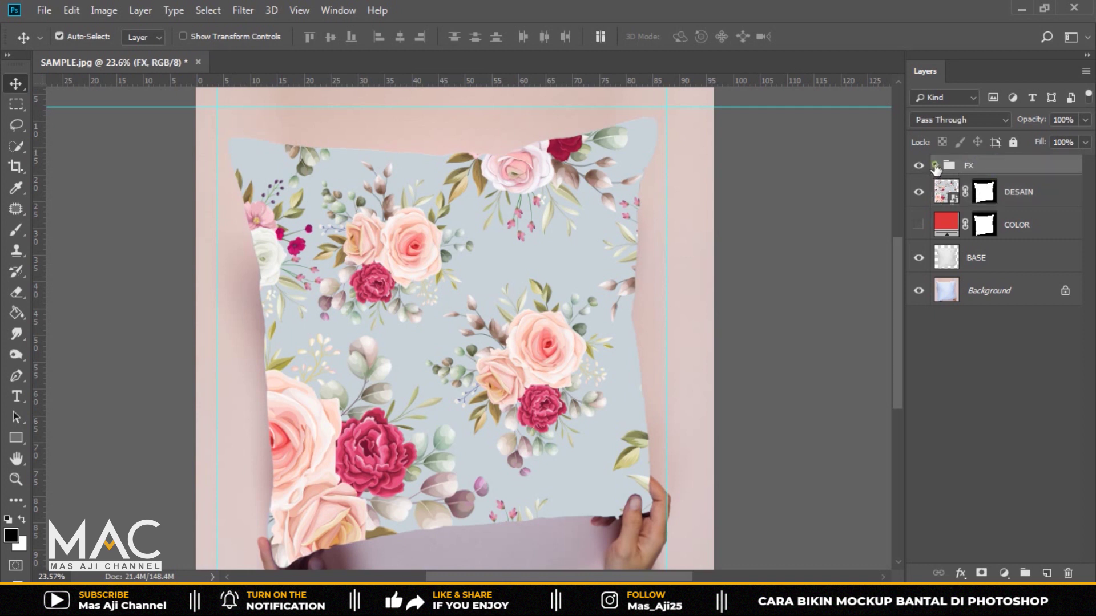
click(935, 166)
click(1000, 290)
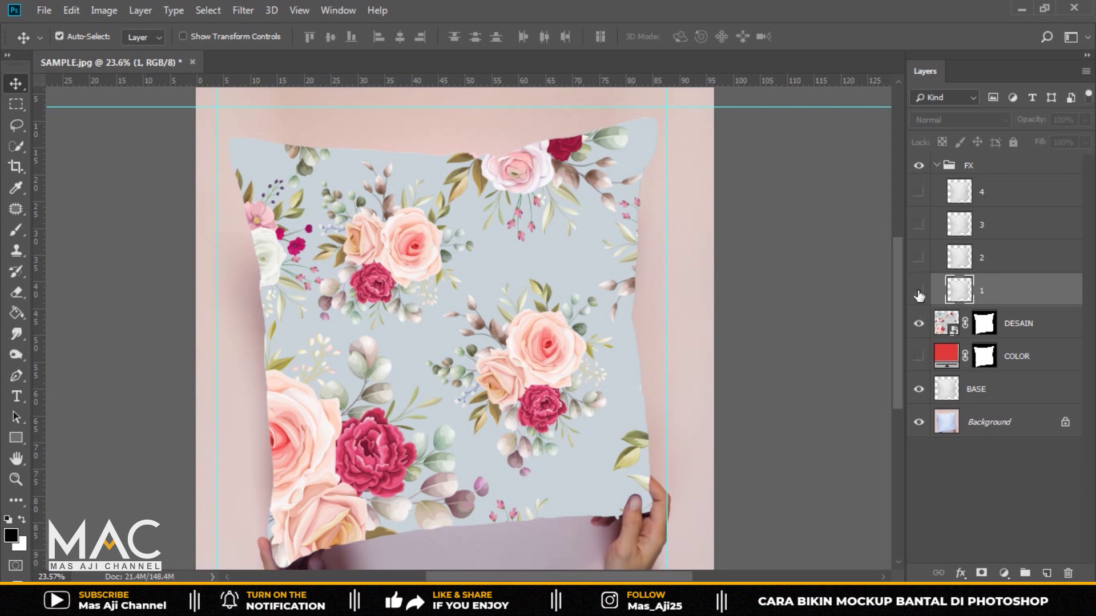
click(919, 294)
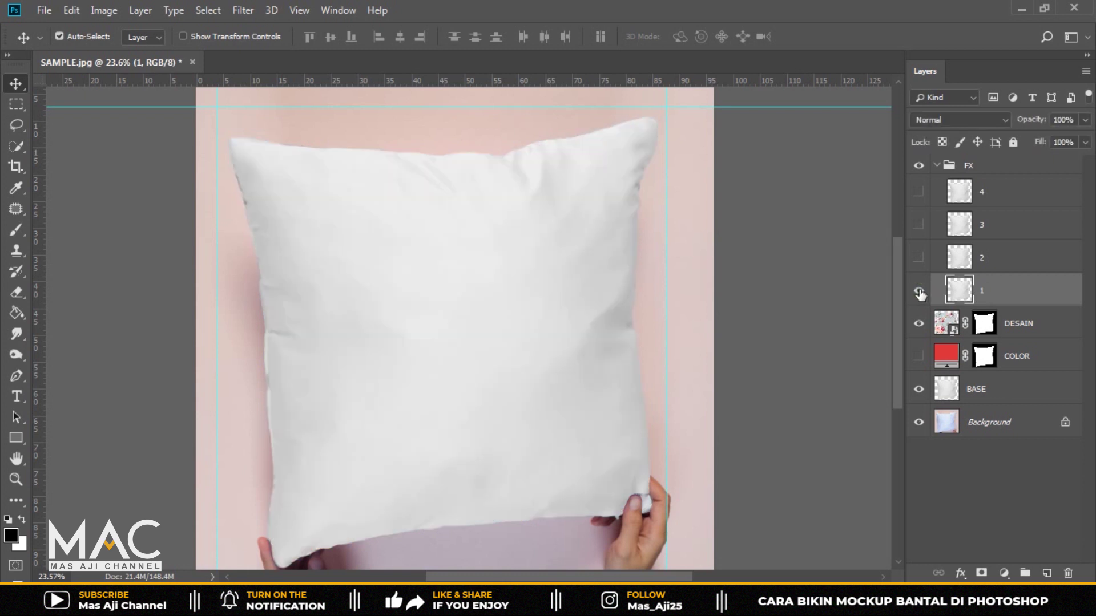
click(974, 121)
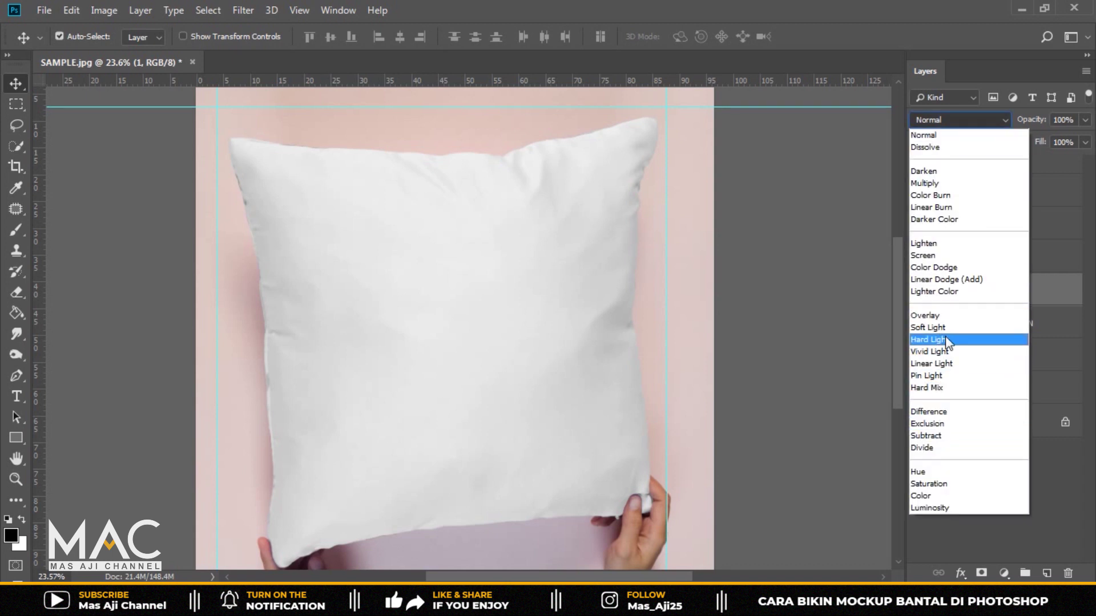
click(927, 256)
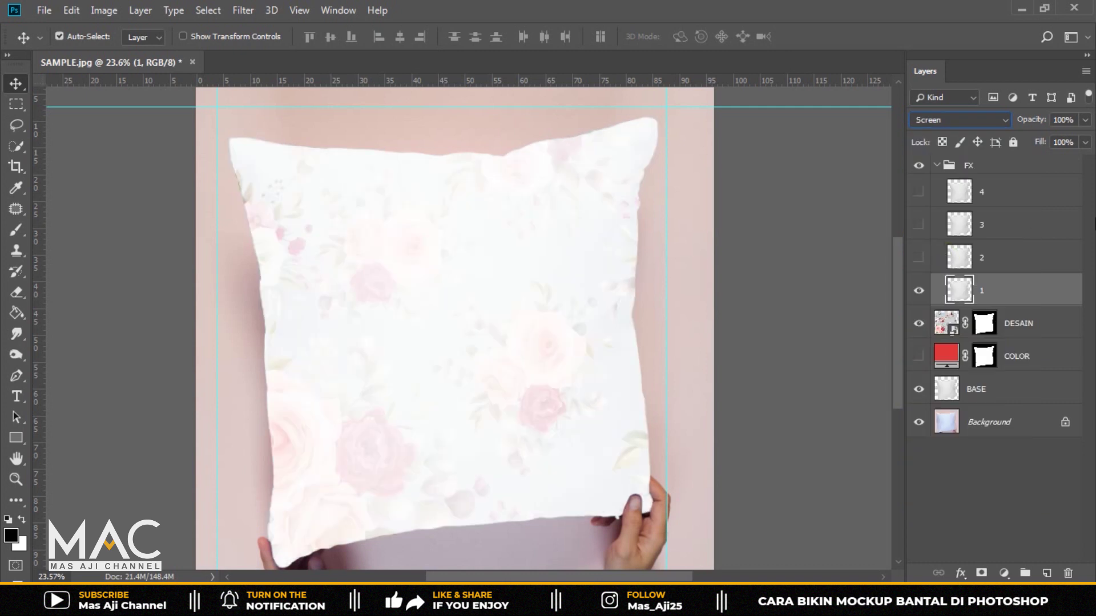
- Set layer 1's fill to 15%
click(1085, 143)
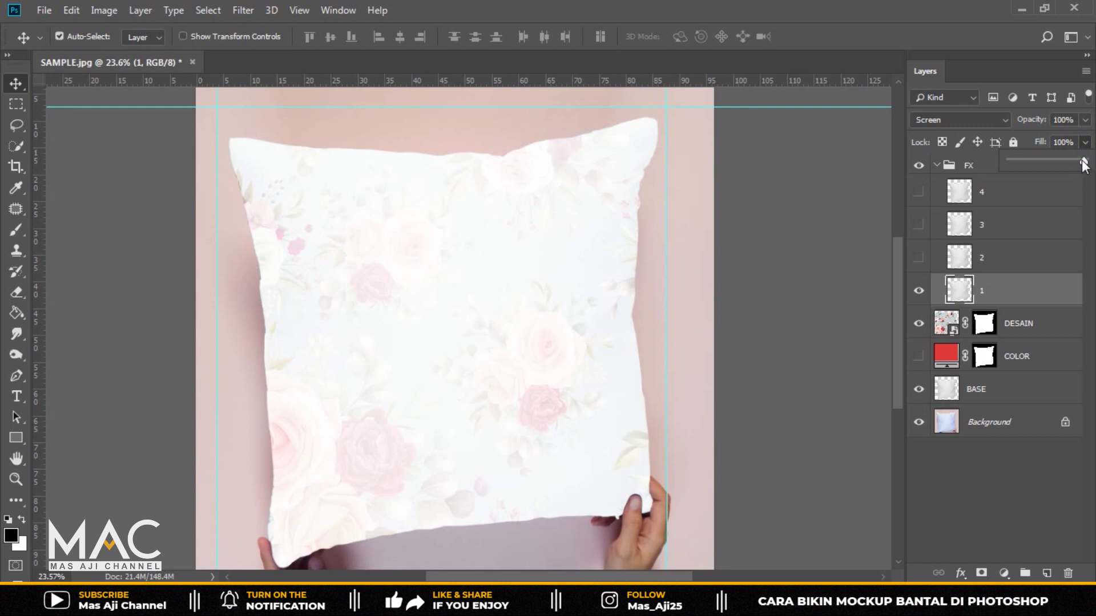
drag(1033, 159, 1029, 161)
click(1063, 143)
text(1)
key(Return)
text(5)
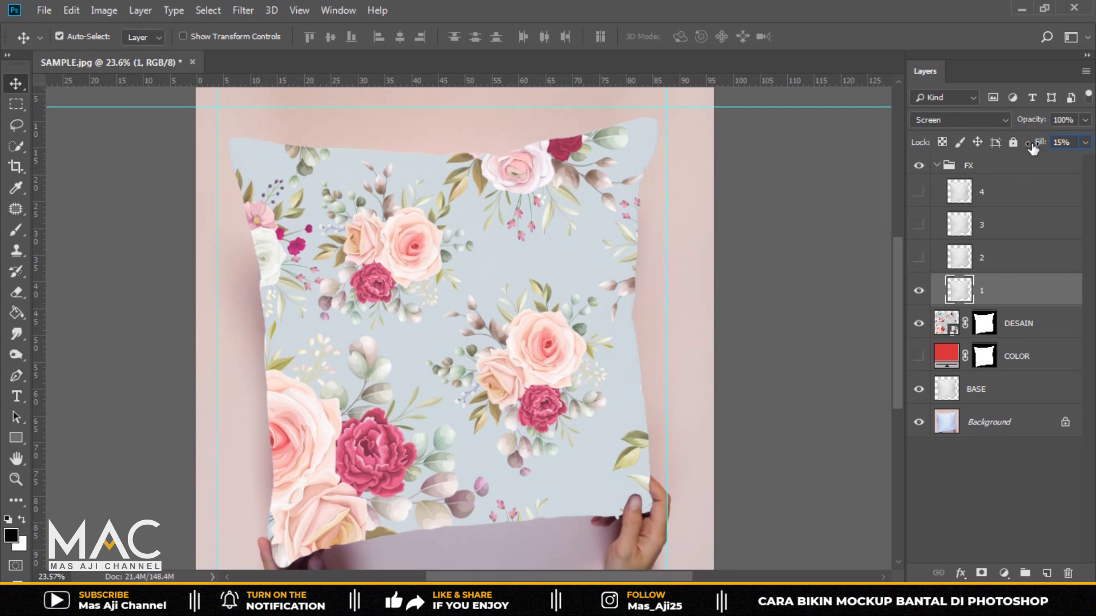
- Show FX layer 2 and set its blend mode to Color Burn
click(1006, 264)
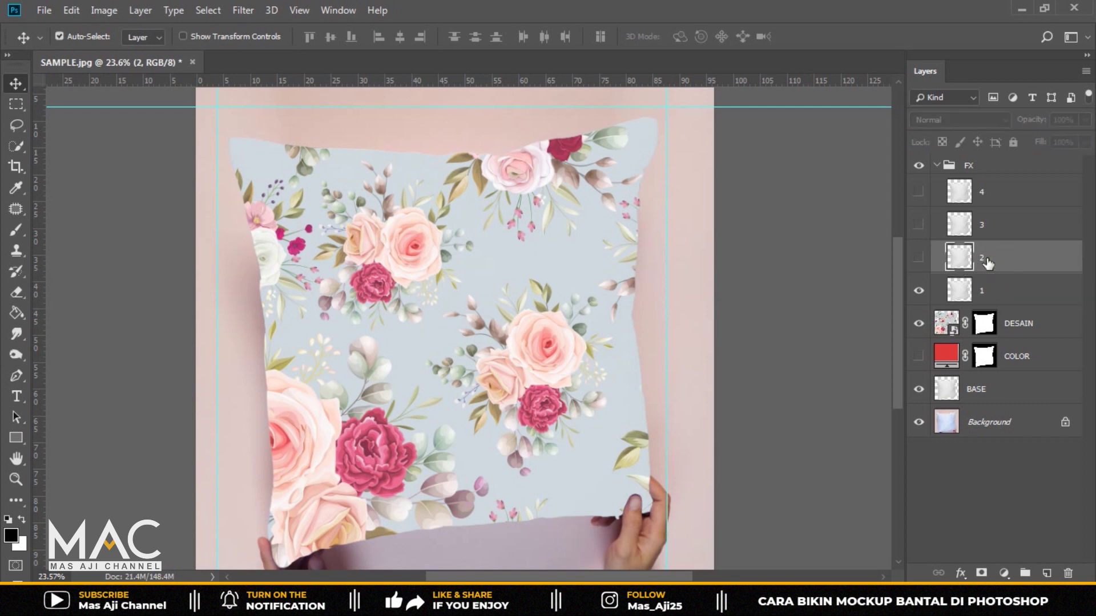
click(918, 259)
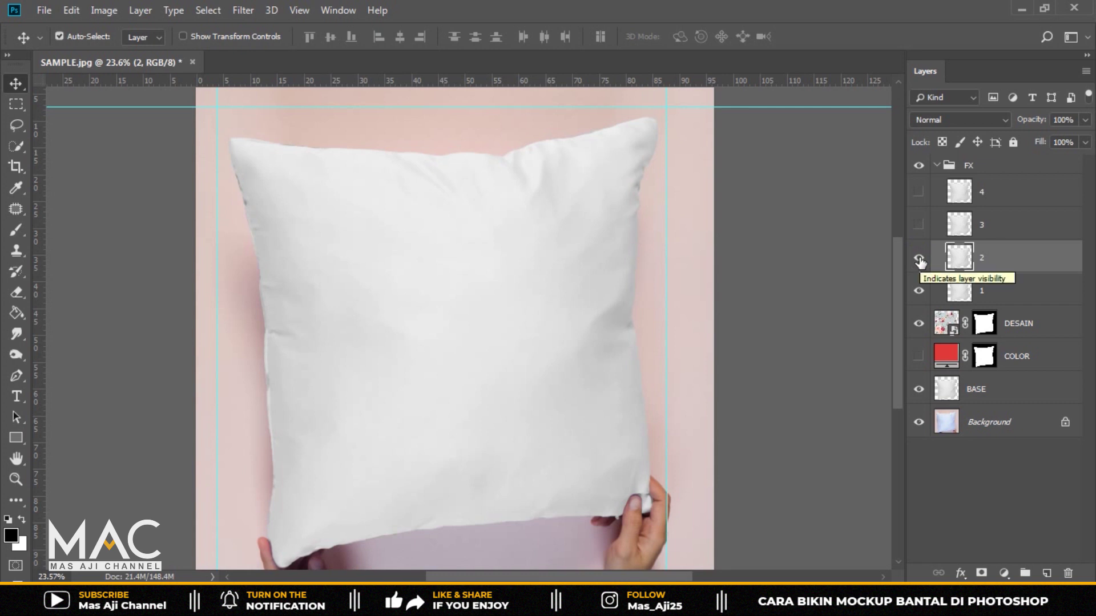
click(967, 121)
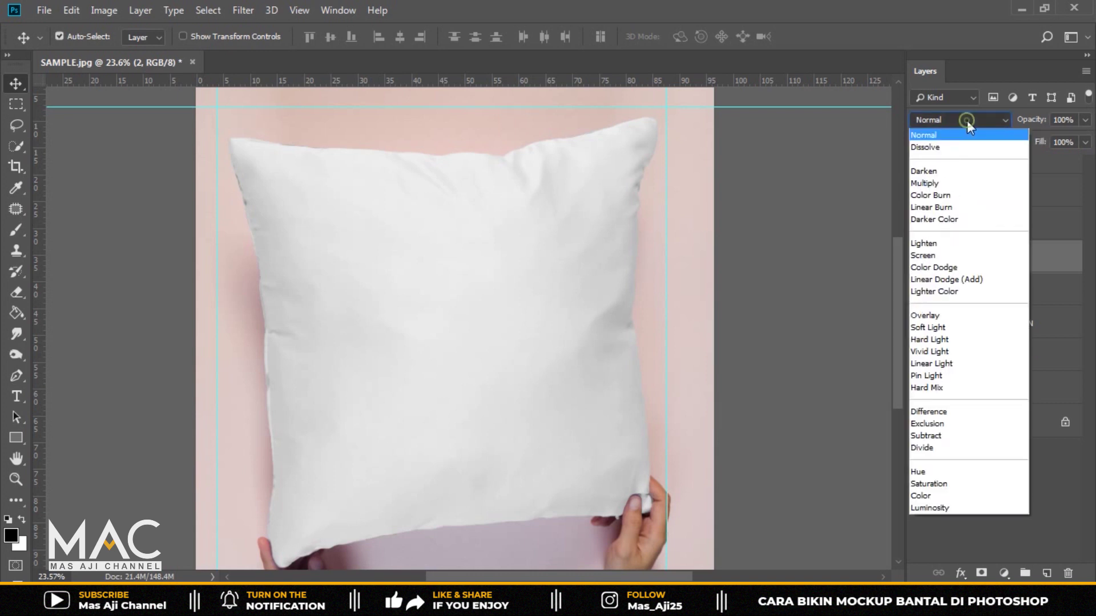
click(947, 197)
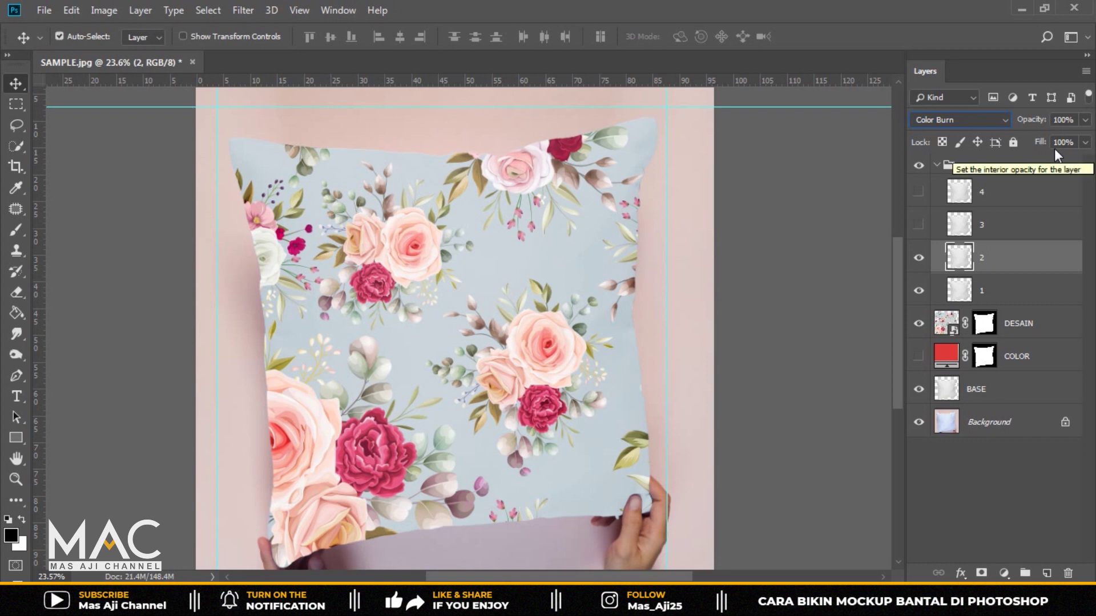
- Show FX layer 3 in Multiply blend mode and bring up Image > Adjustments
click(1017, 230)
click(919, 224)
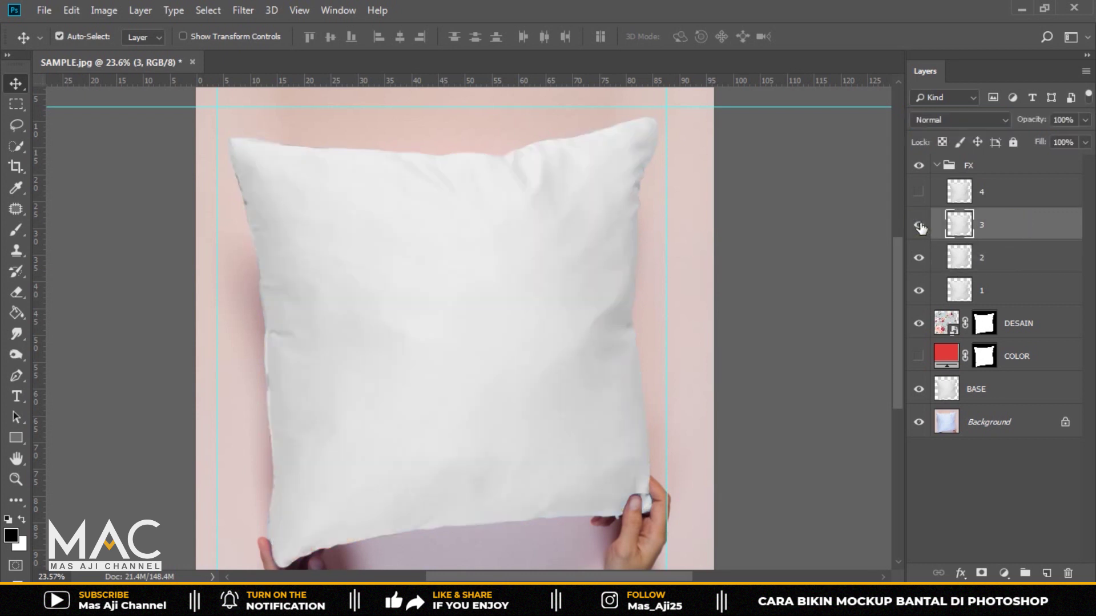
click(996, 122)
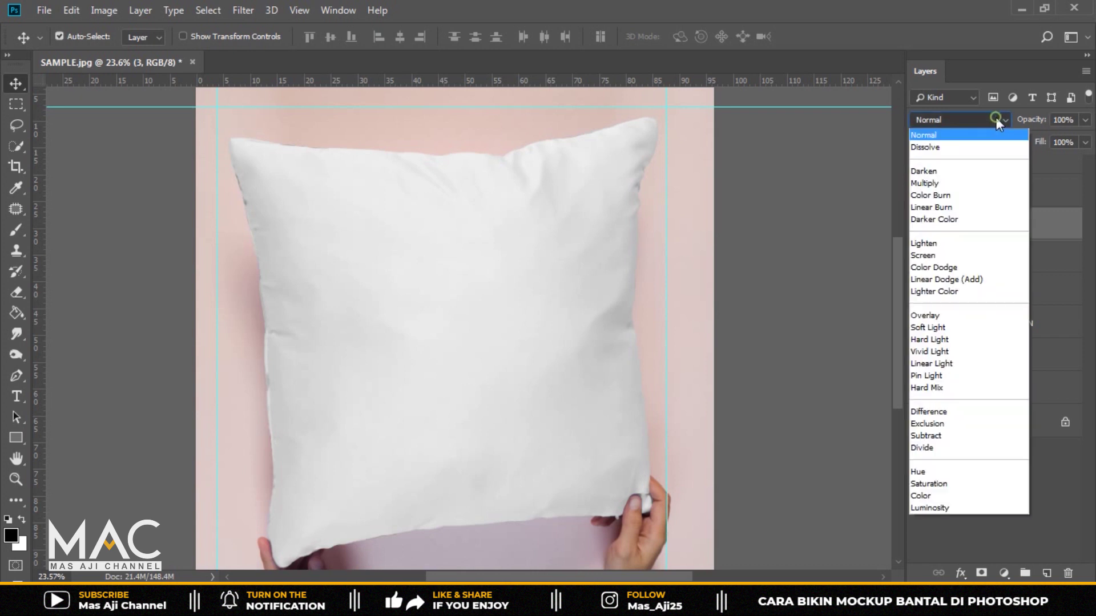
click(961, 183)
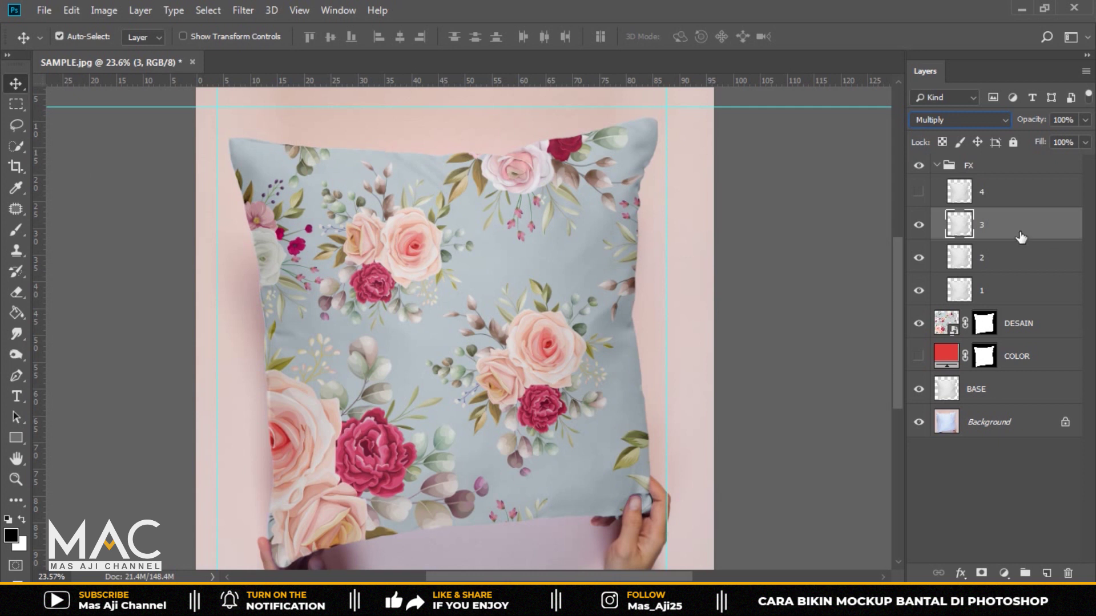
click(103, 11)
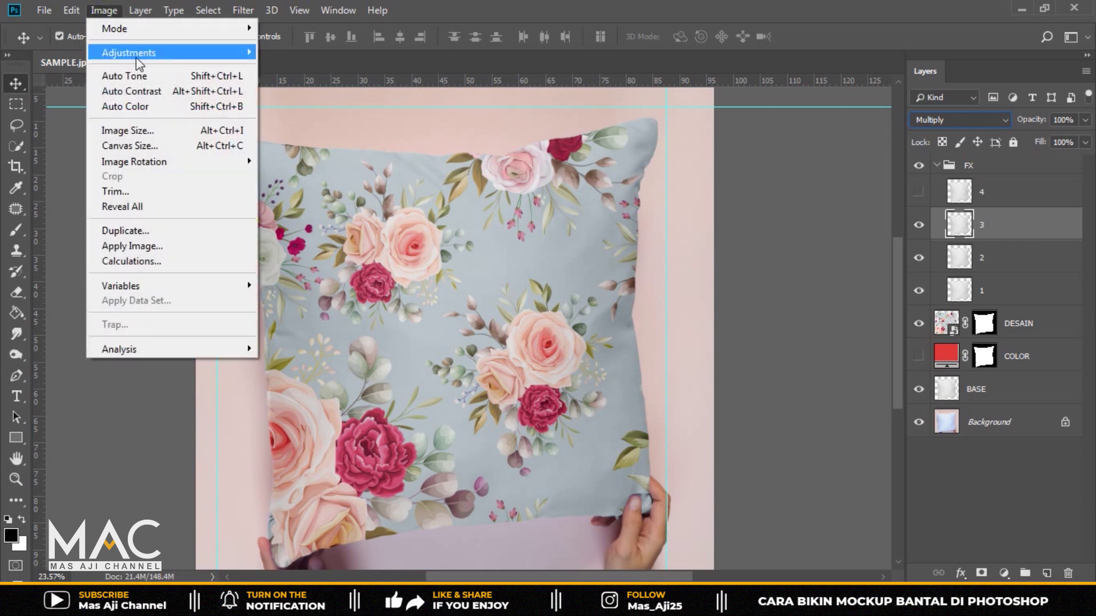
mouse_move(128, 53)
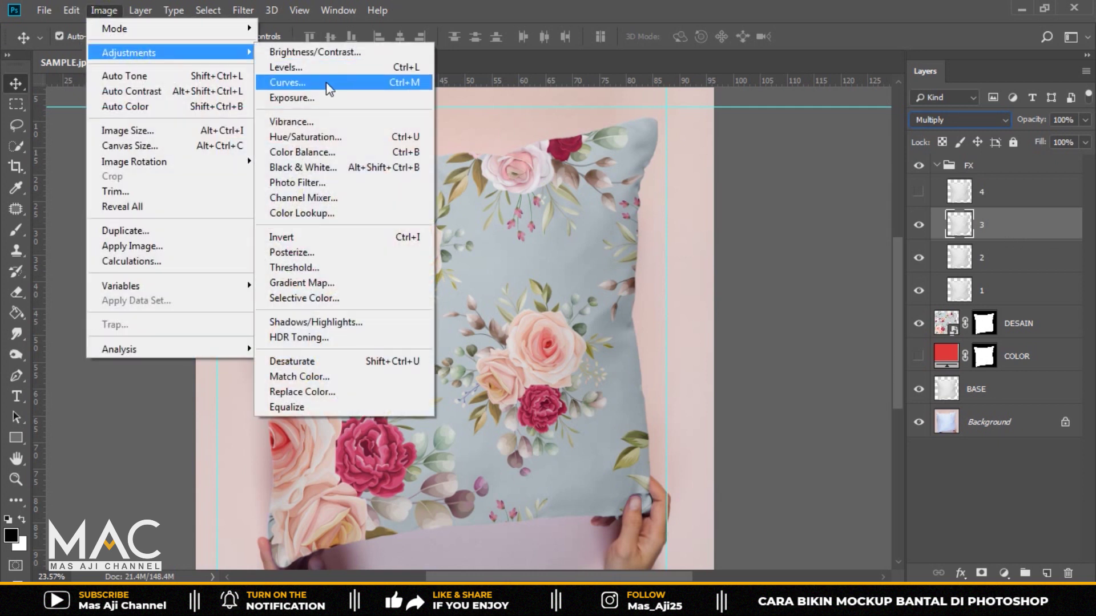
- Apply a Curves adjustment to FX layer 3 with a point at input 140, output 116
click(328, 89)
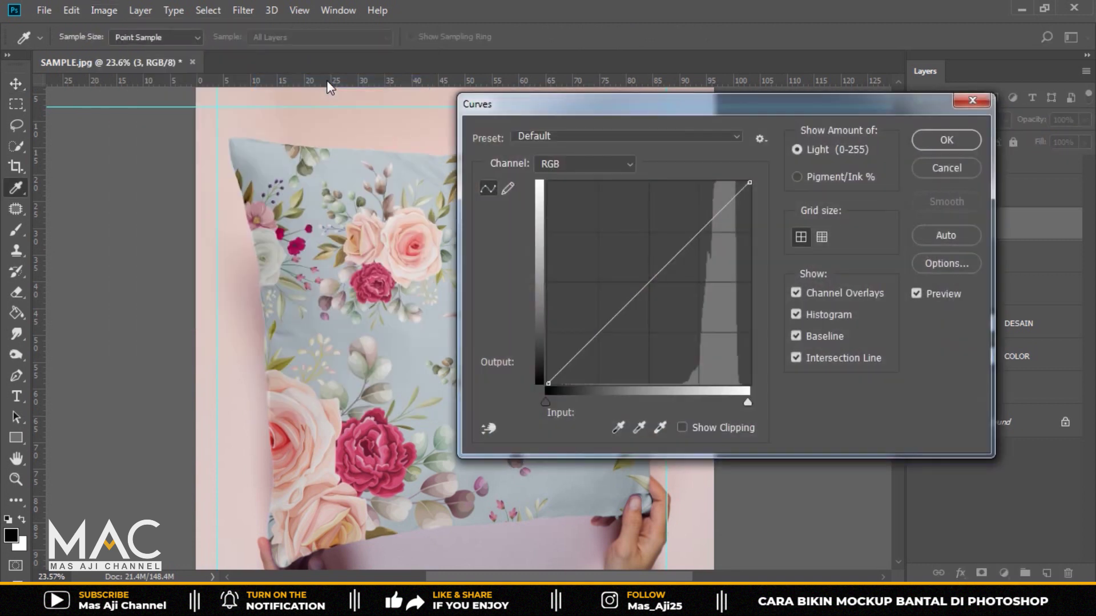
drag(686, 101, 869, 101)
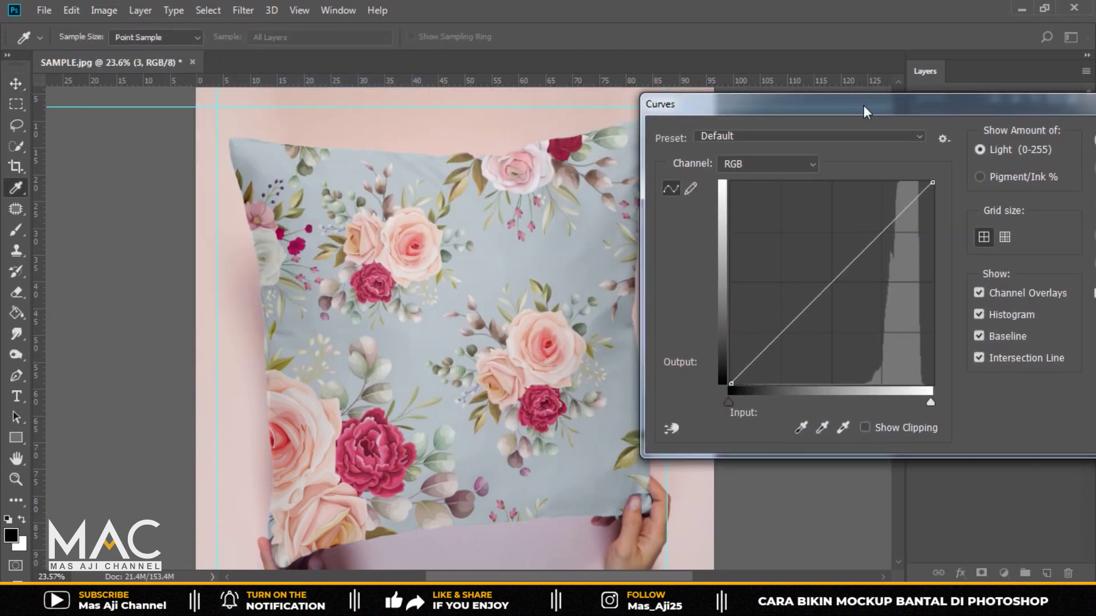
mouse_move(827, 284)
mouse_down()
mouse_move(836, 290)
mouse_move(825, 276)
mouse_up()
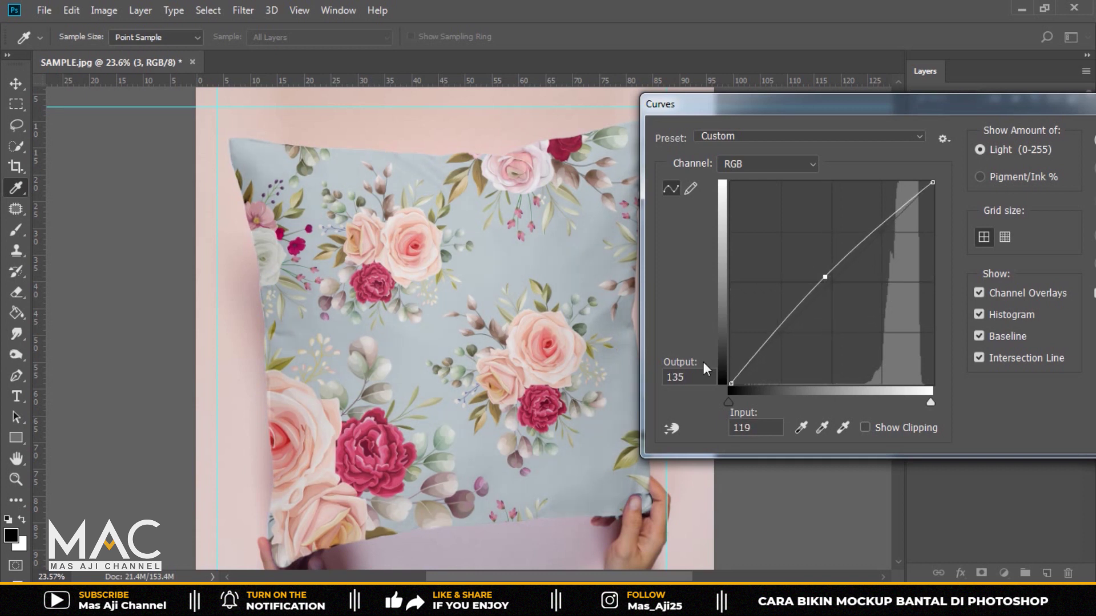
double_click(691, 378)
key(BackSpace)
text(116)
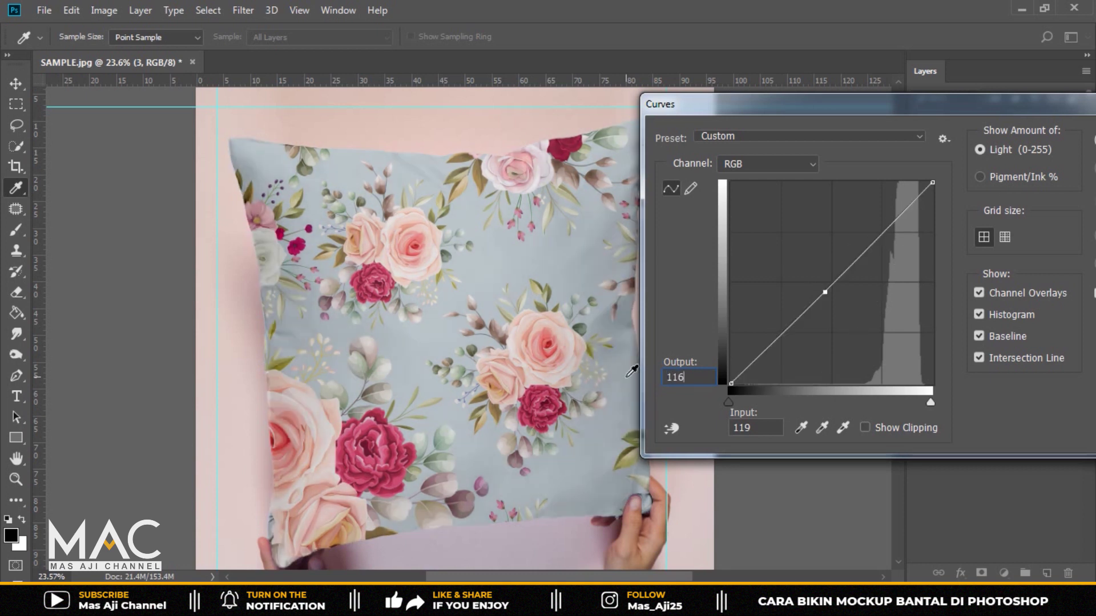
key(Tab)
key(BackSpace)
text(140)
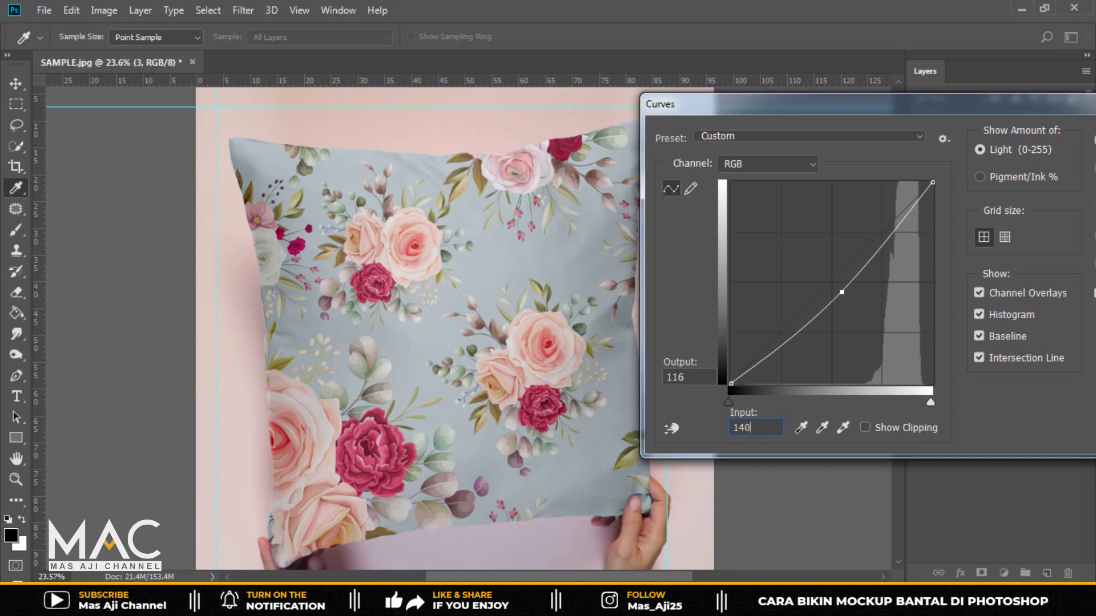
drag(1018, 111, 743, 117)
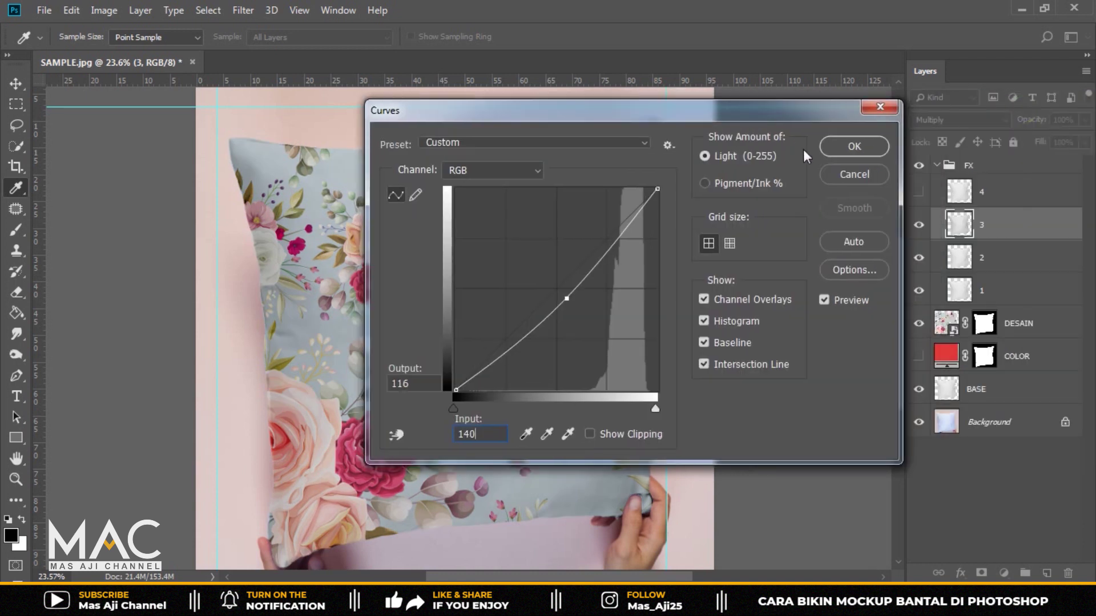
click(853, 147)
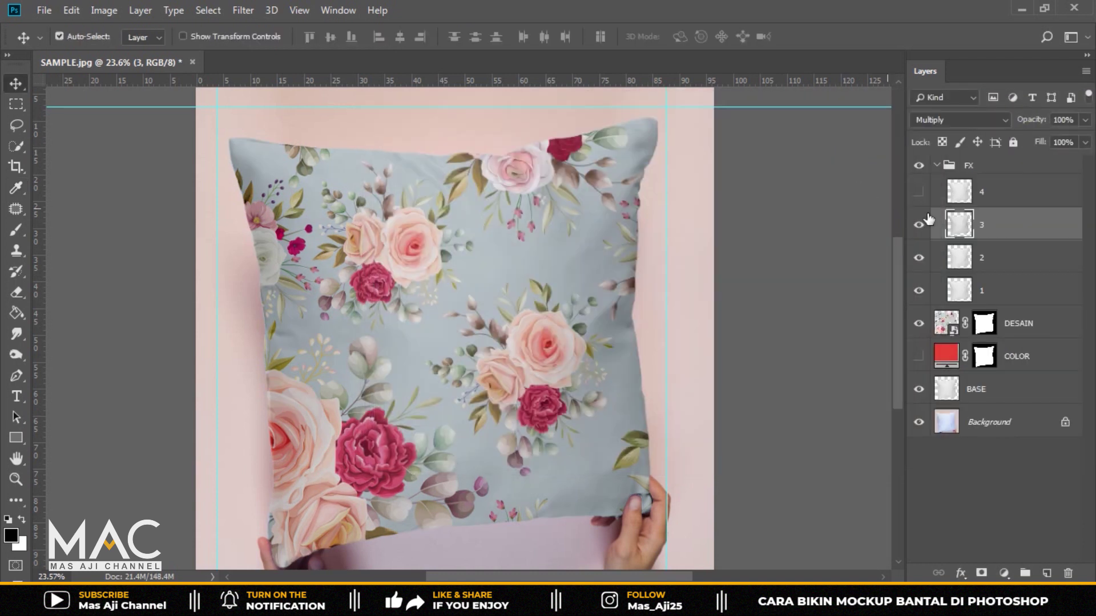
- Make FX layer 4 visible, set its blend mode to Overlay and its fill to 75%
click(996, 196)
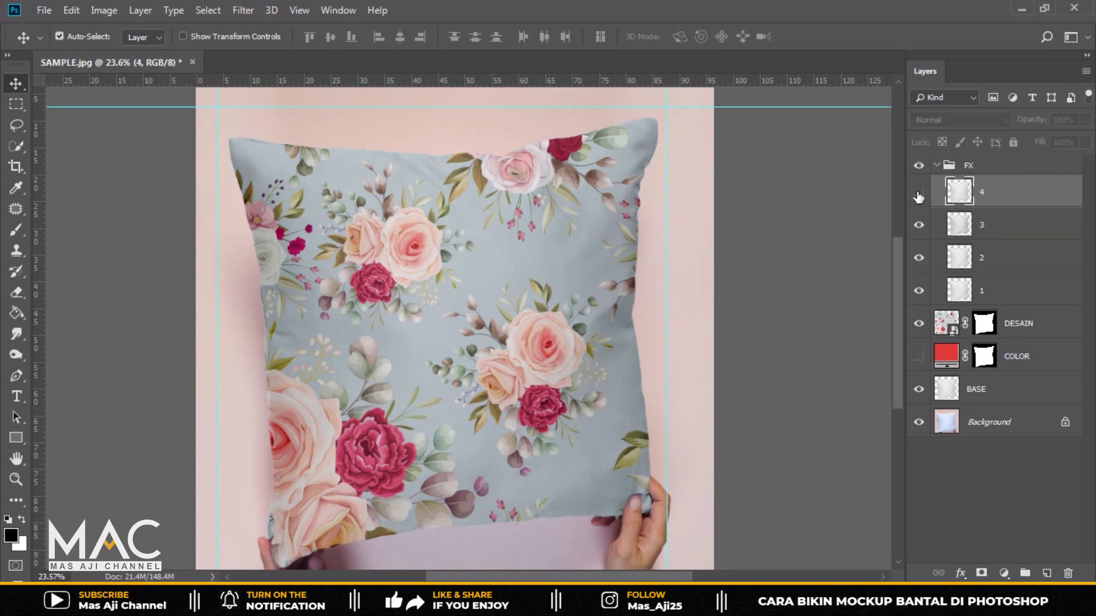
click(918, 196)
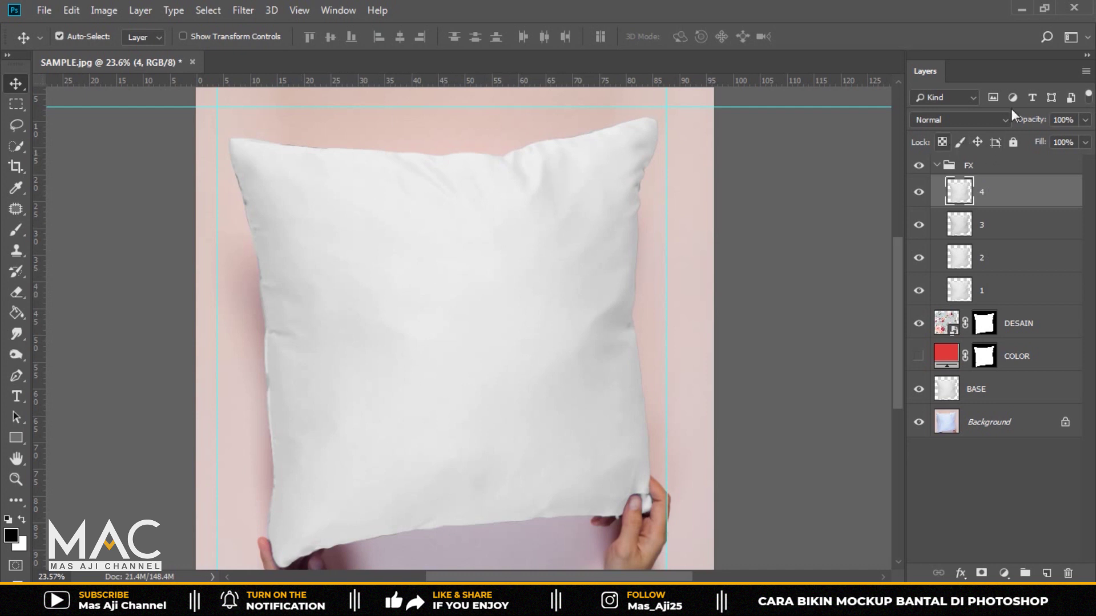
click(994, 119)
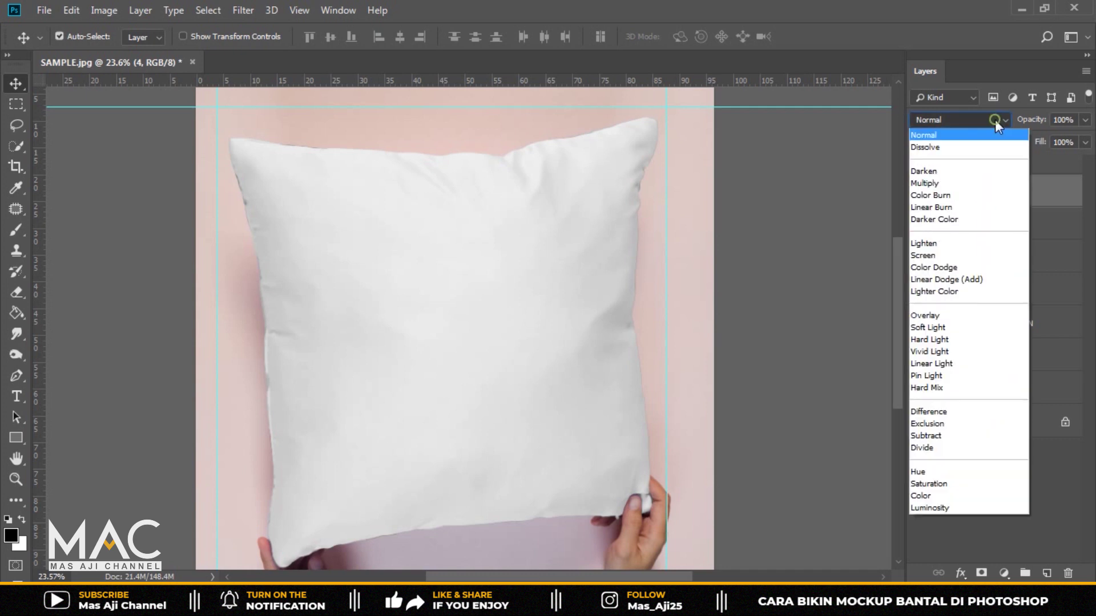
click(936, 316)
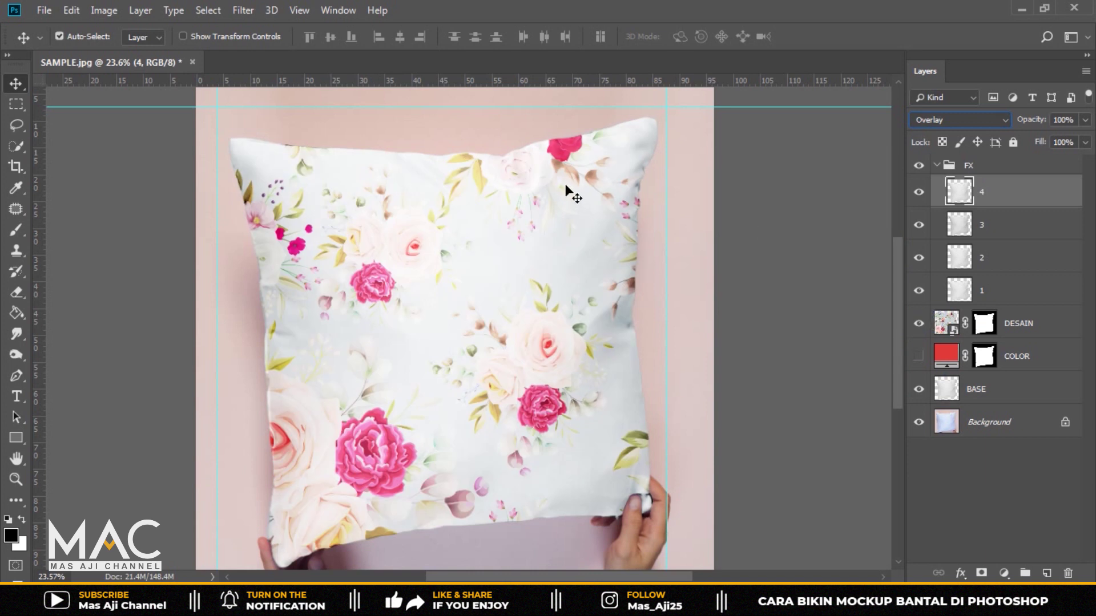
click(1086, 143)
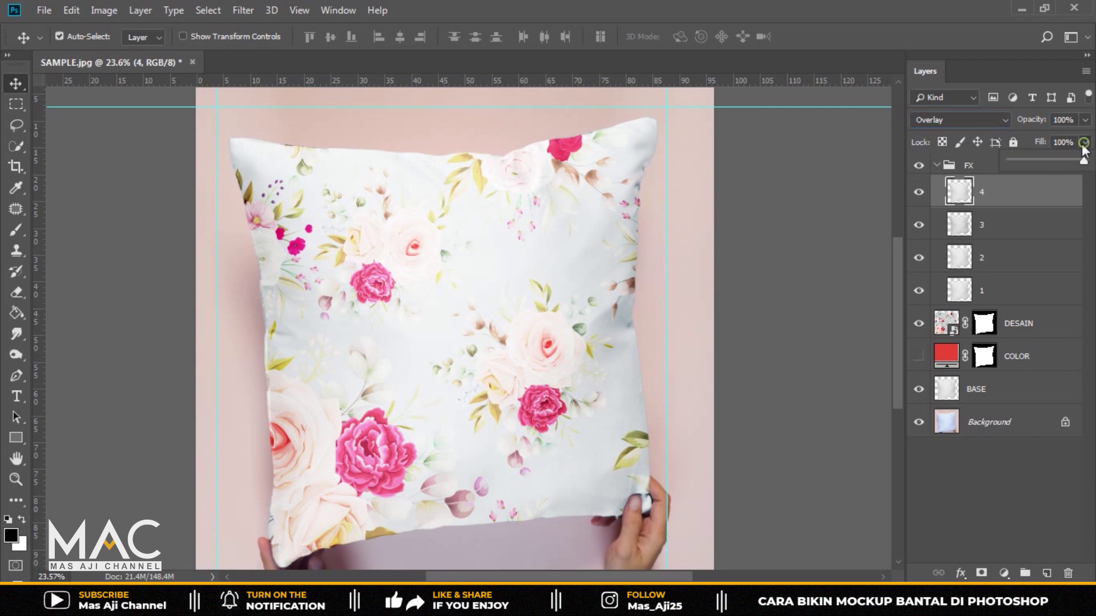
key(BackSpace)
text(75)
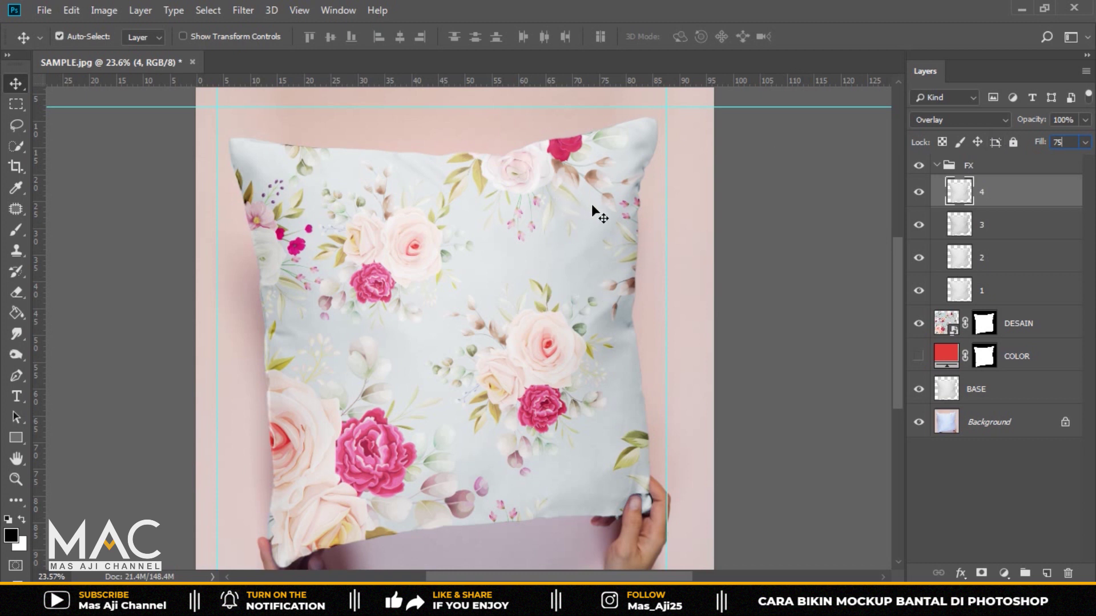
- Apply Levels to FX layer 4 with black input 165, midtones 0.85 and white 255
click(111, 11)
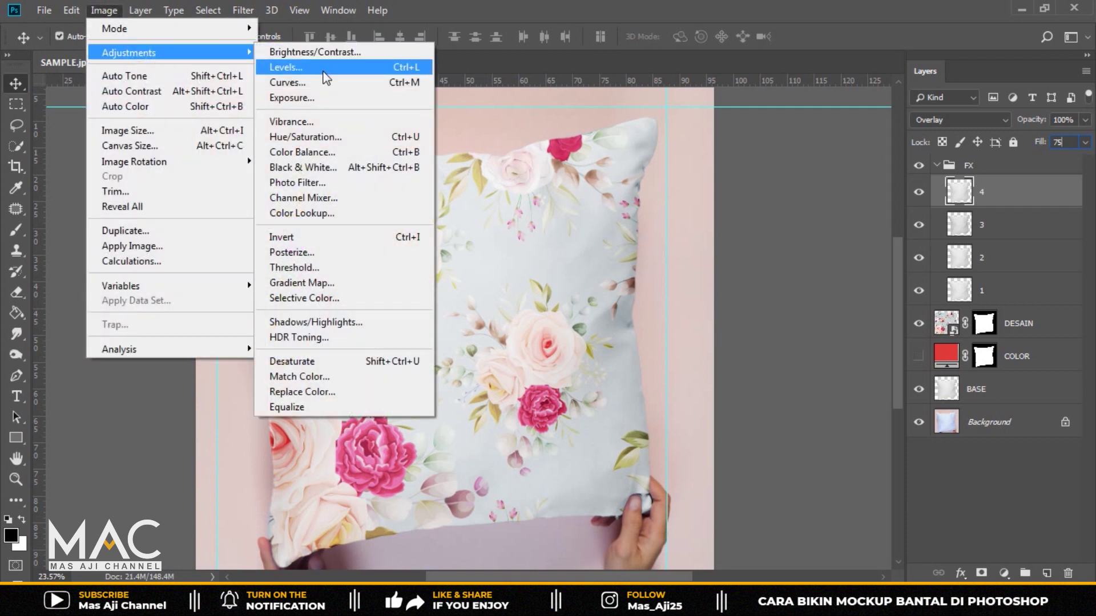
click(323, 70)
drag(804, 229, 707, 167)
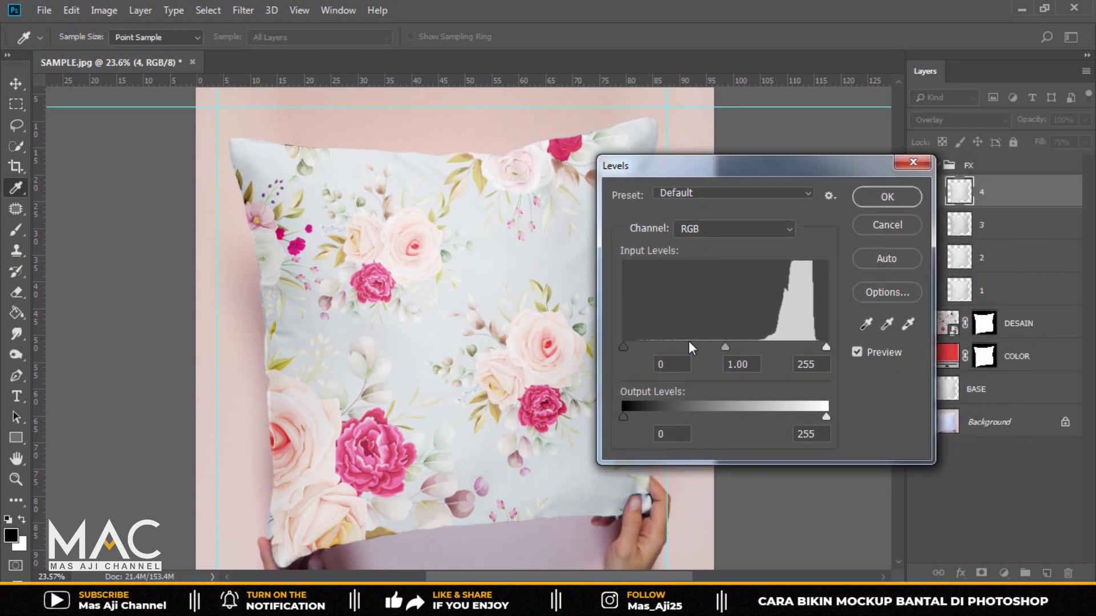
drag(623, 348, 659, 349)
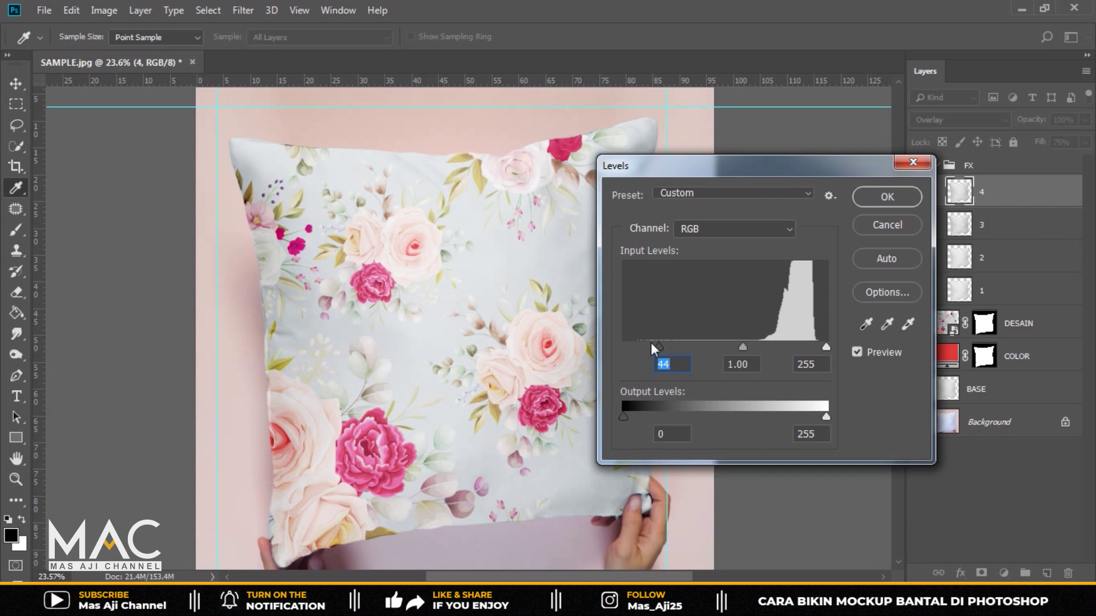
drag(655, 346, 726, 348)
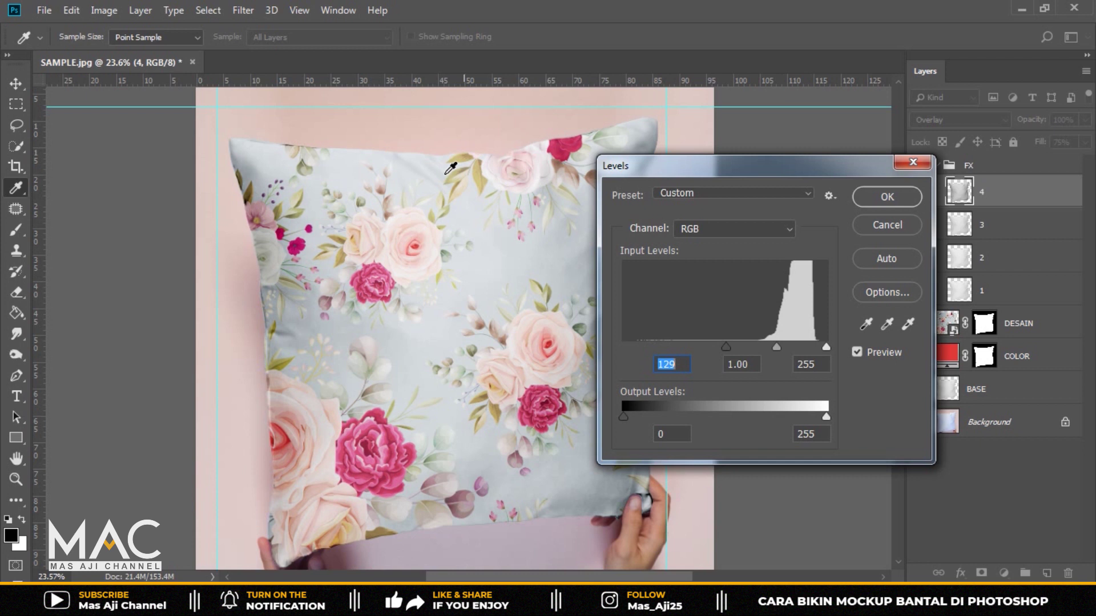
drag(671, 170, 779, 168)
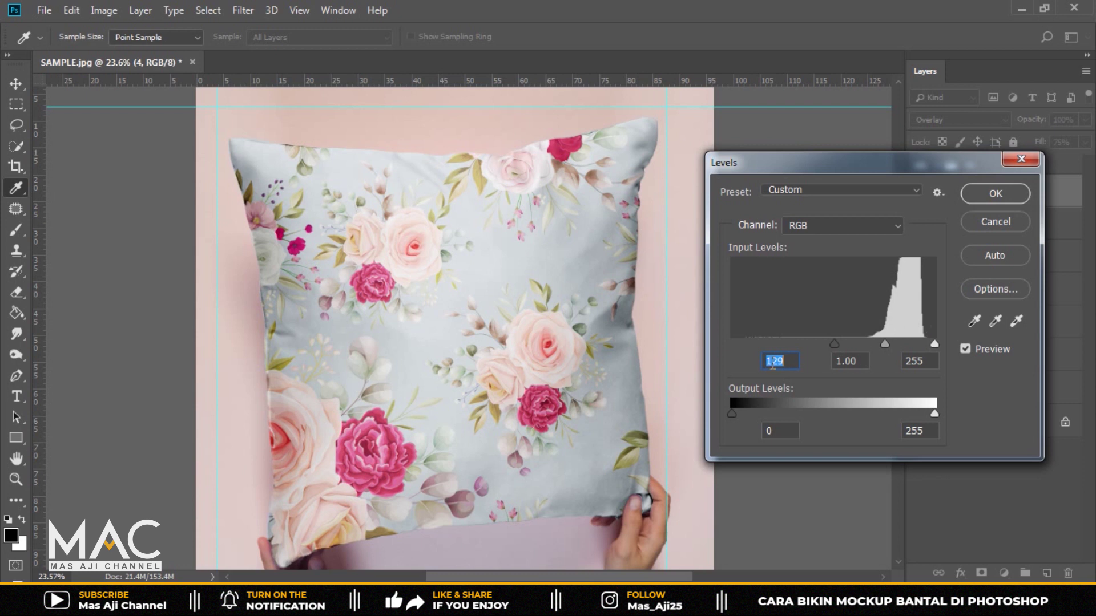
text(165)
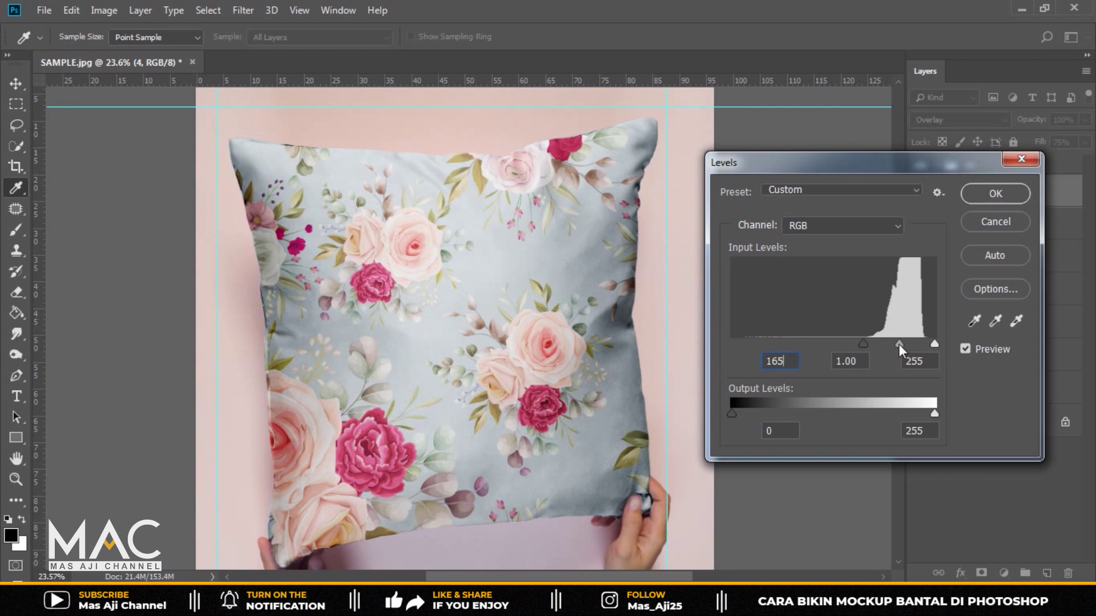
drag(898, 343, 902, 343)
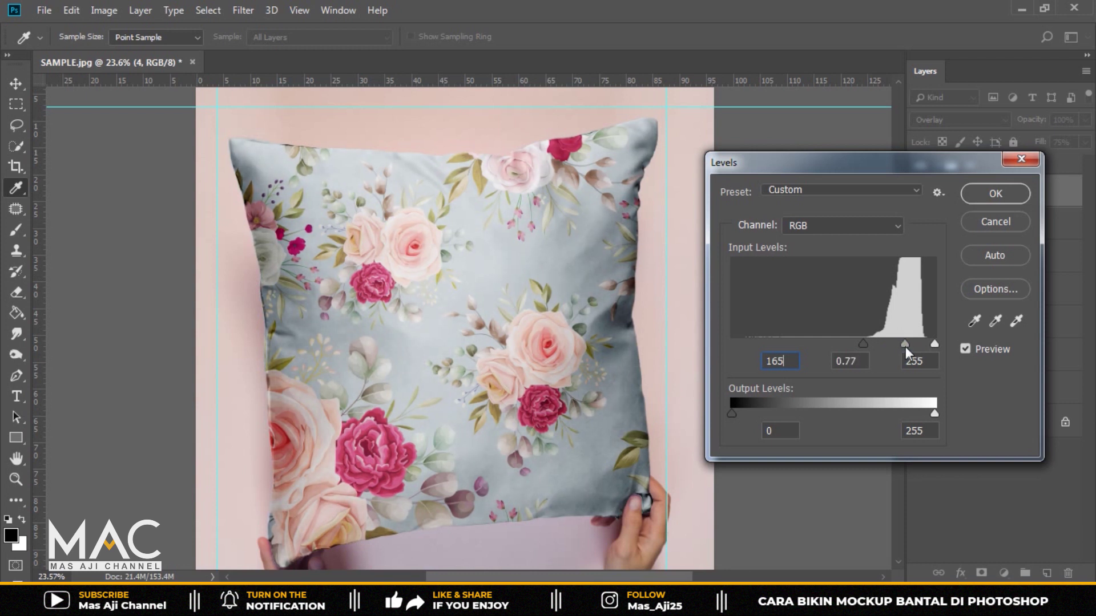
double_click(847, 361)
click(863, 360)
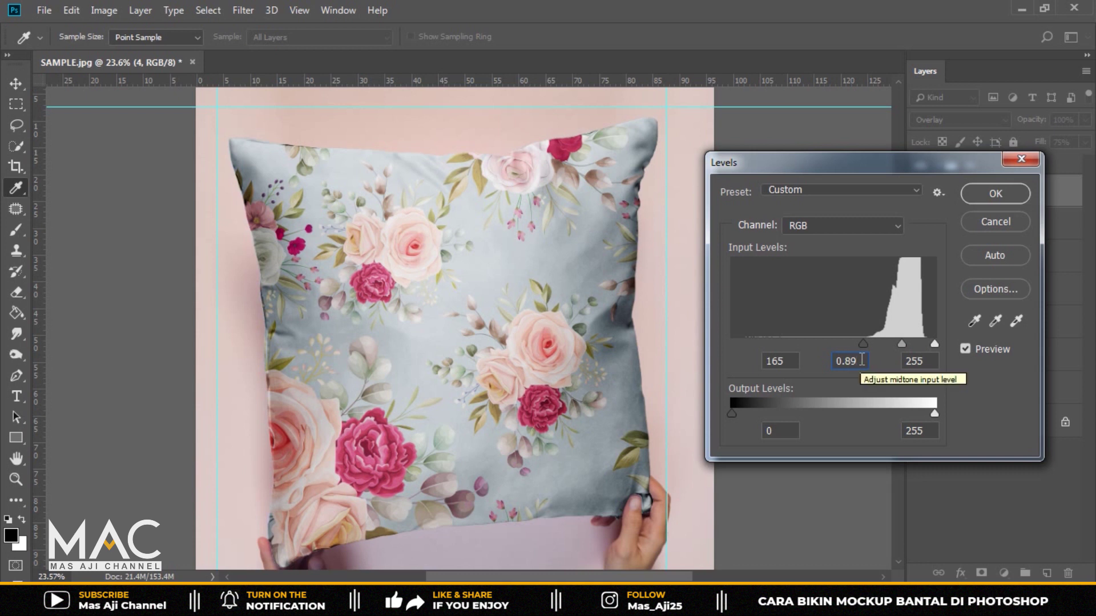
key(BackSpace)
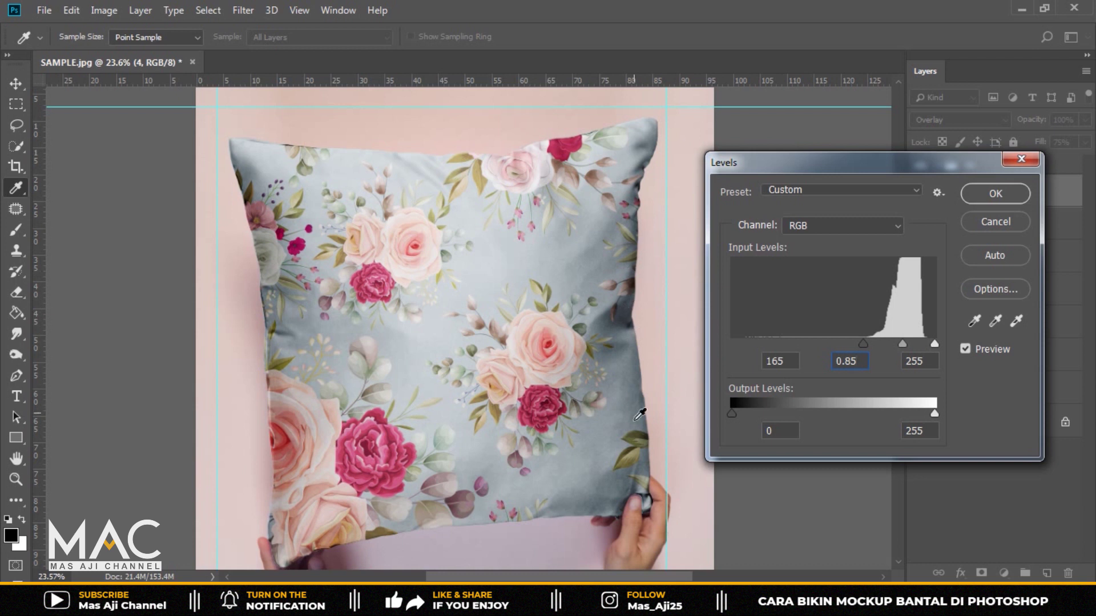
text(5)
click(1006, 194)
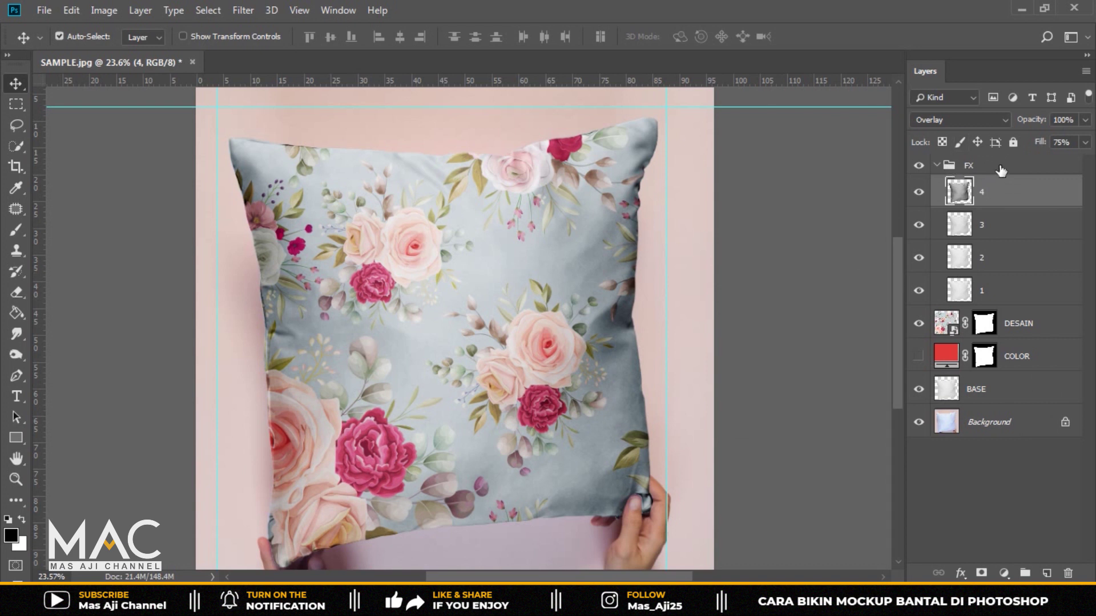
- Collapse the FX group, lock it completely, and make DESAIN the active layer
click(1000, 168)
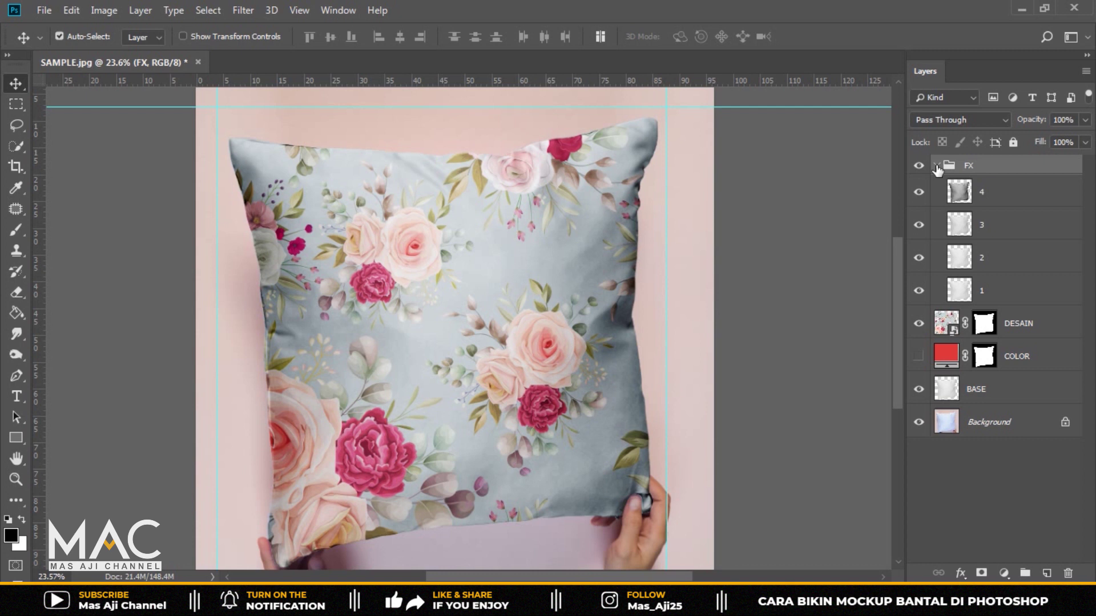
click(936, 166)
click(1013, 142)
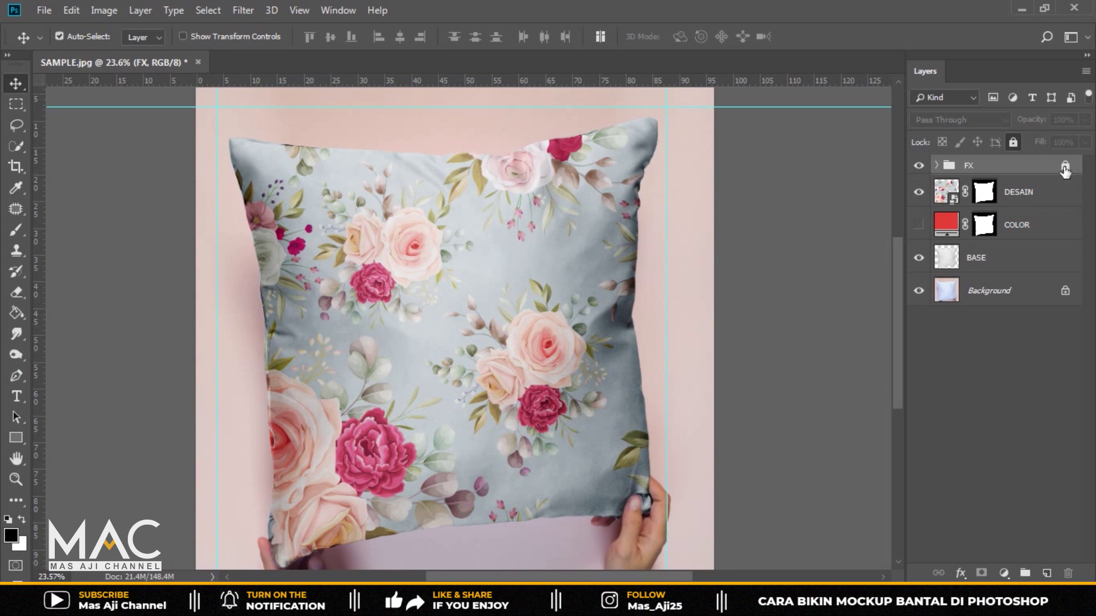
click(1065, 167)
click(1014, 142)
click(1023, 226)
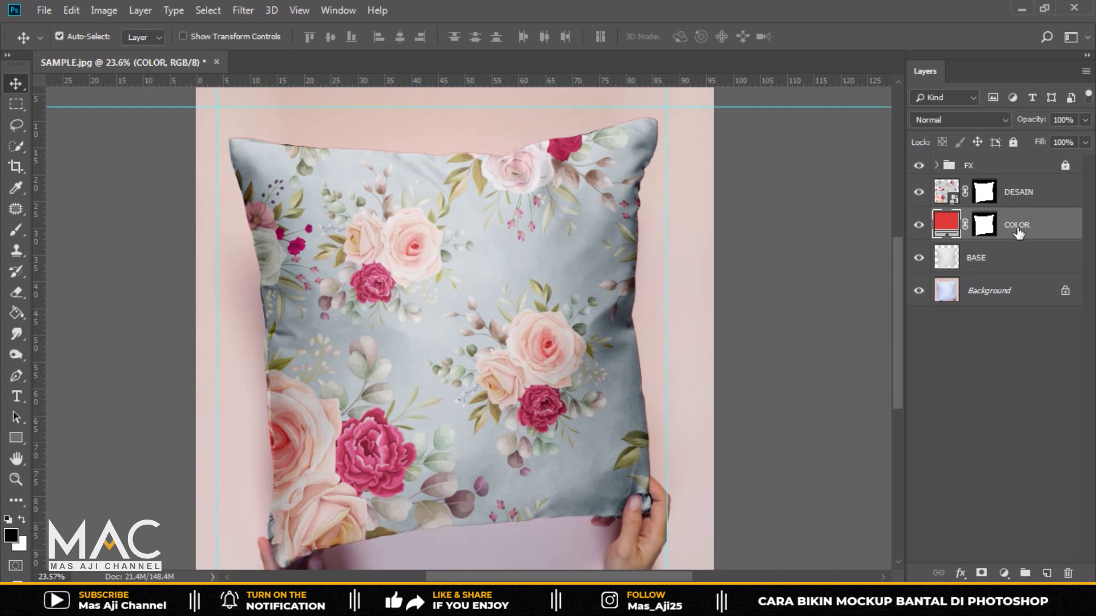
click(1019, 197)
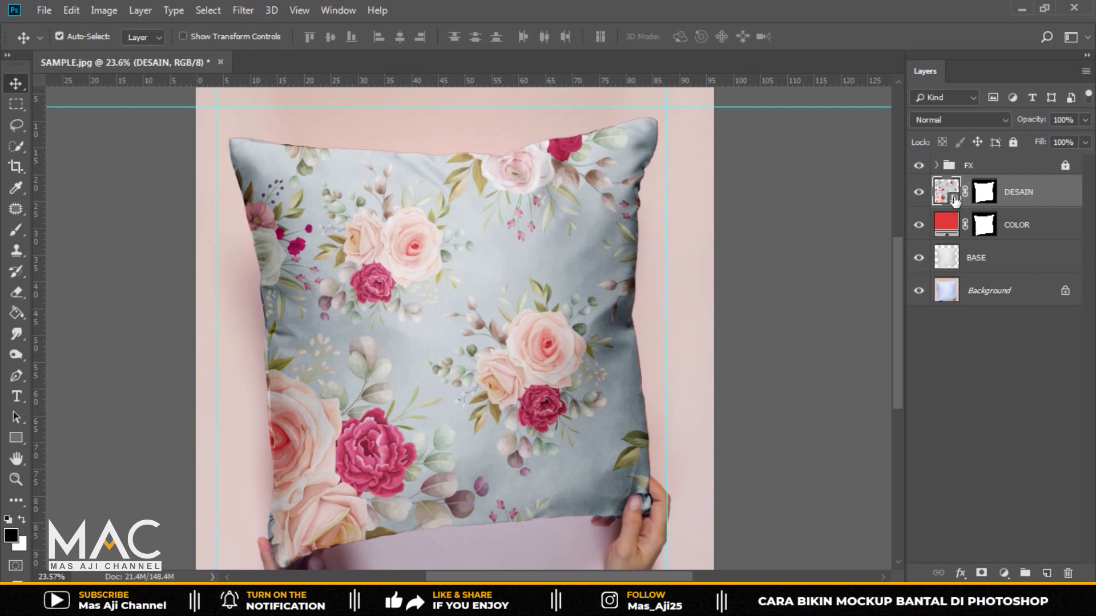
- Inside the DESAIN smart object, hide MOtif 1 and place Motif 2 as an embedded image
double_click(953, 197)
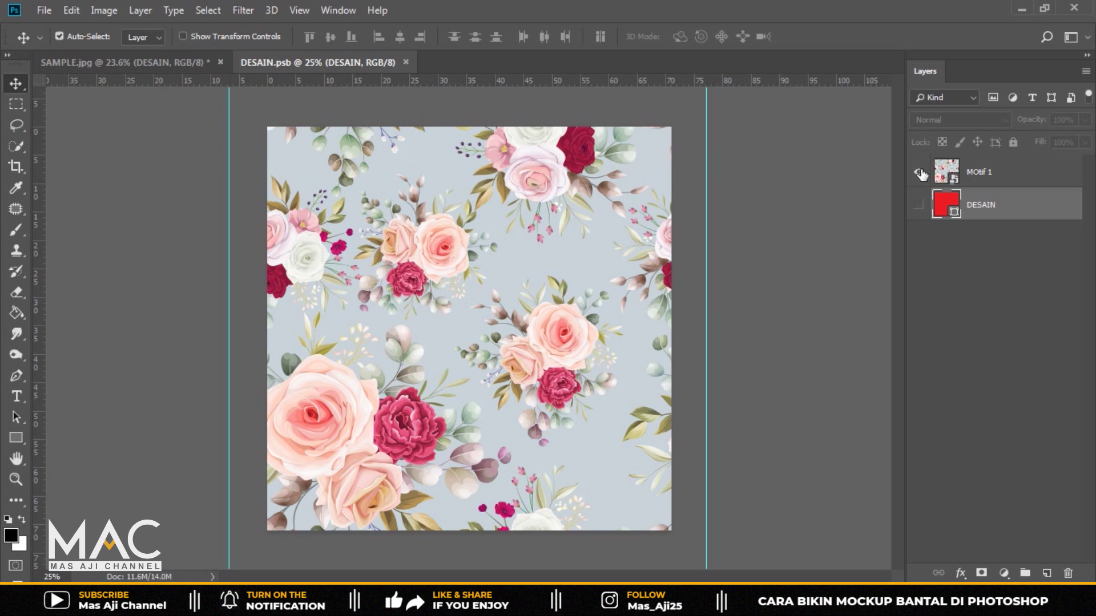
click(920, 170)
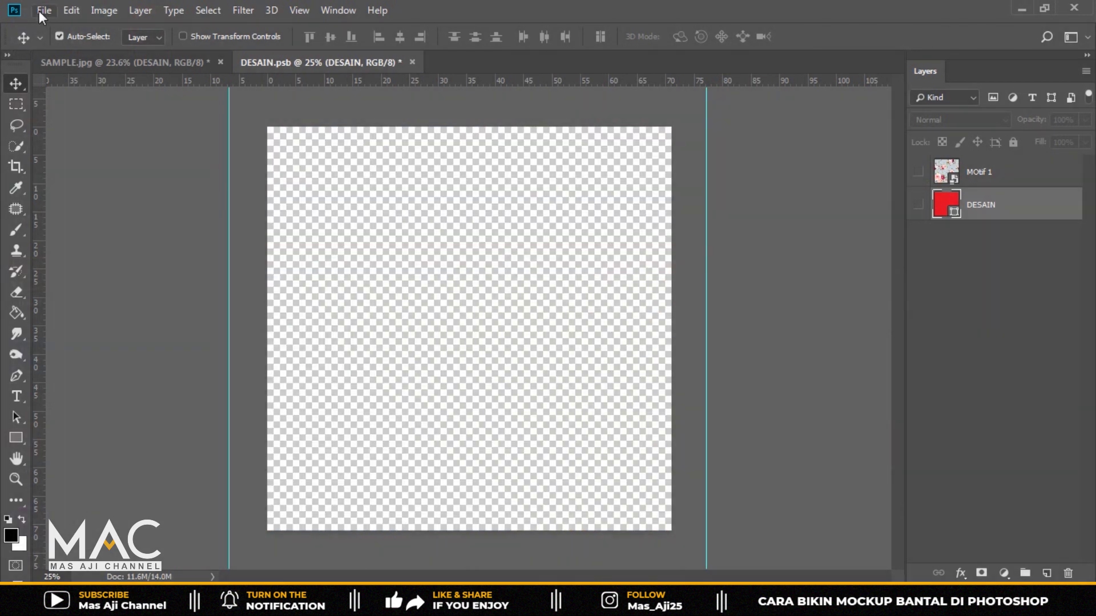
click(40, 10)
click(86, 298)
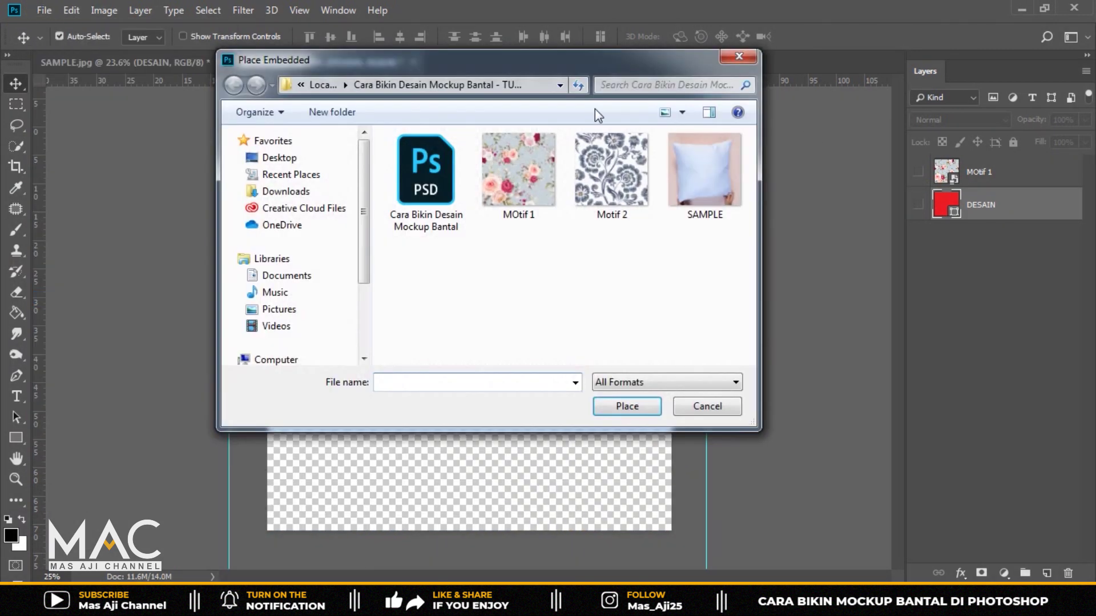
click(610, 186)
click(653, 404)
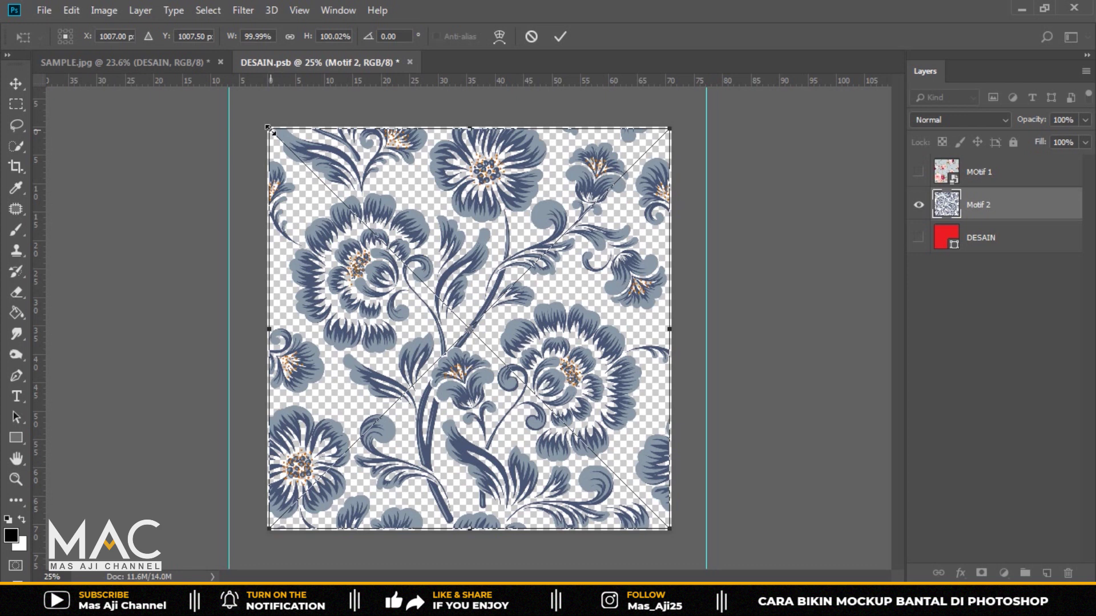
- Enlarge Motif 2 to cover the canvas, then close and save DESAIN.psb
drag(269, 129, 263, 121)
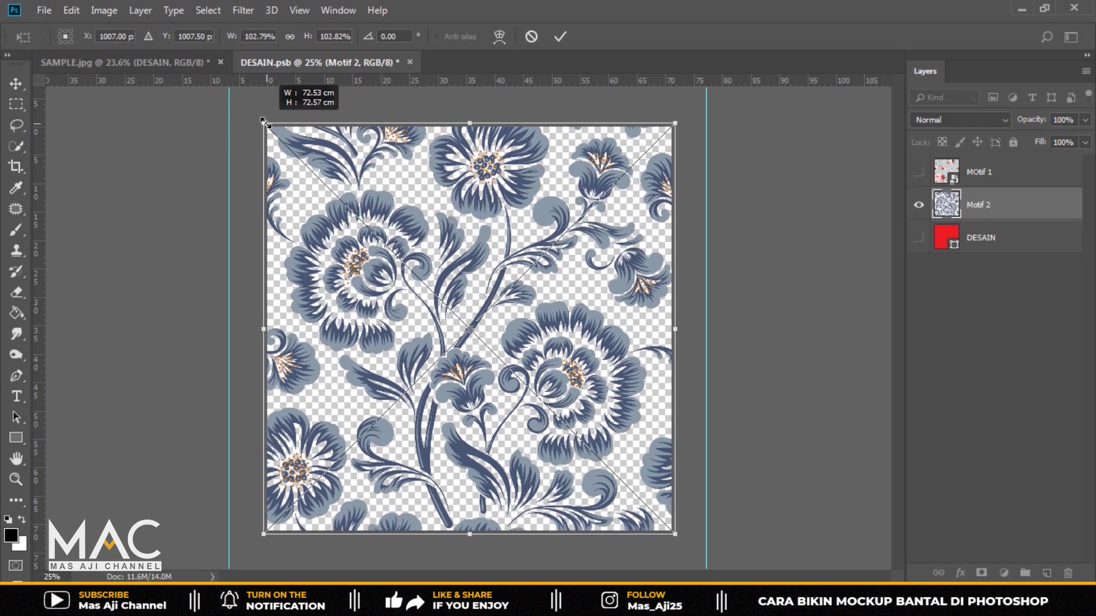
key(Return)
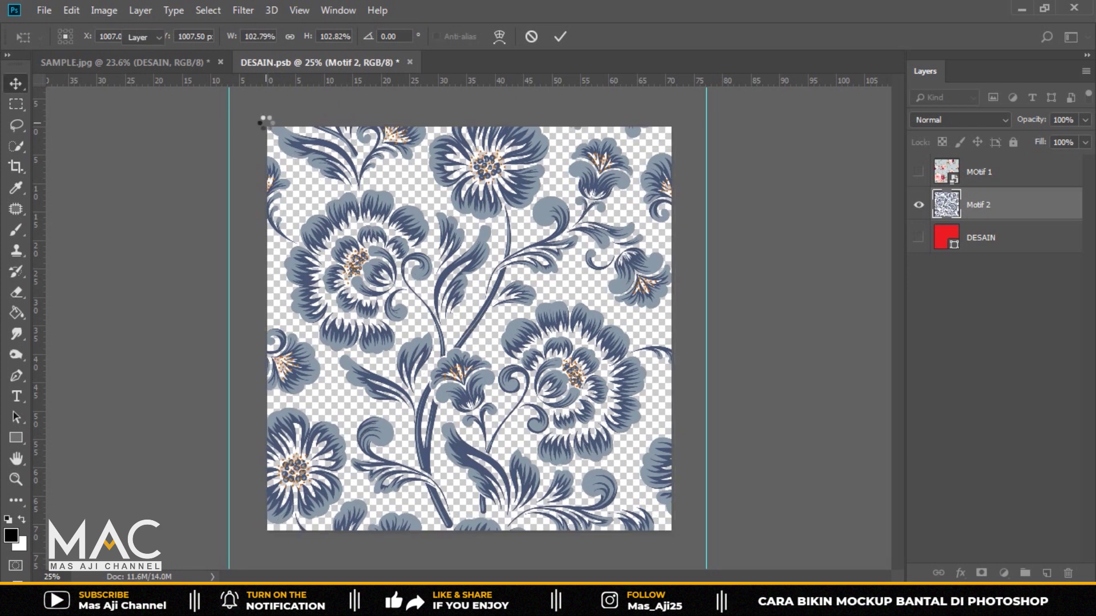
click(409, 62)
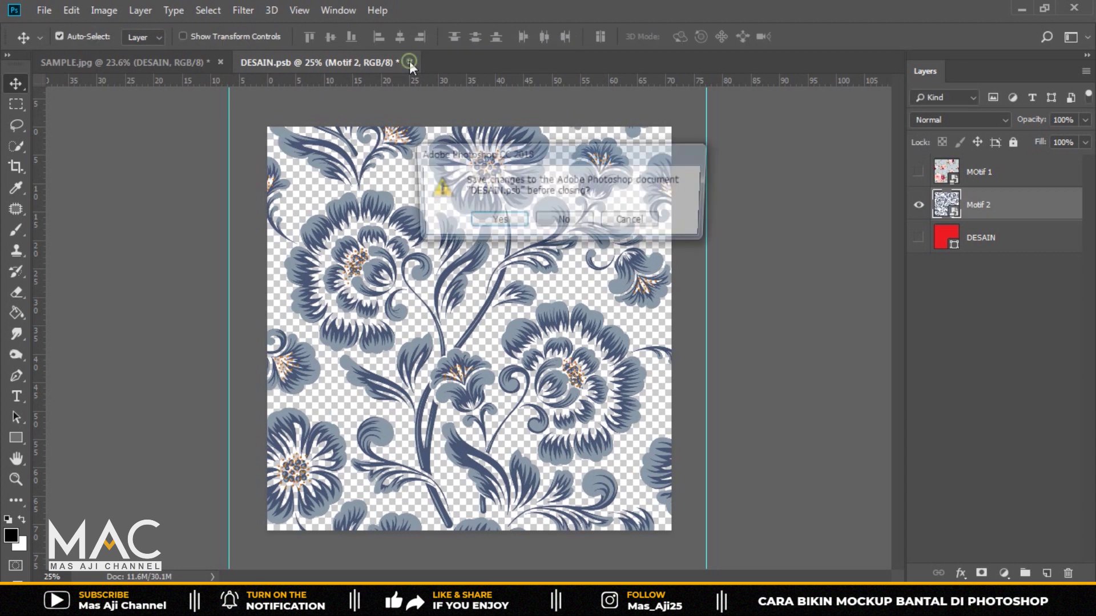
click(494, 223)
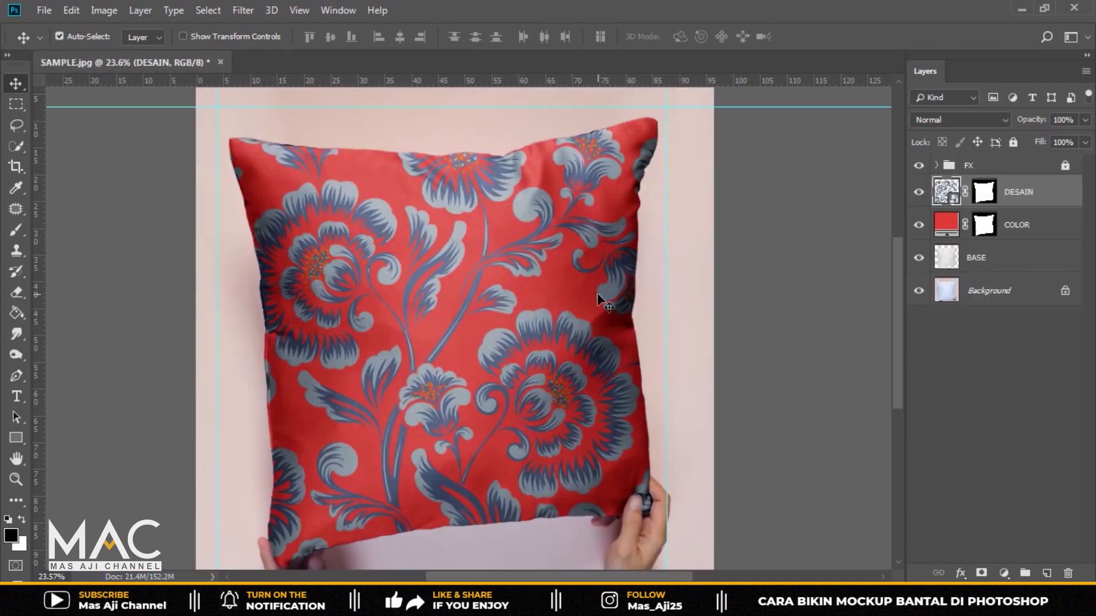
- Try blue, grey-blue and yellow colours for the COLOR fill in the Color Picker
double_click(944, 227)
drag(619, 112, 704, 113)
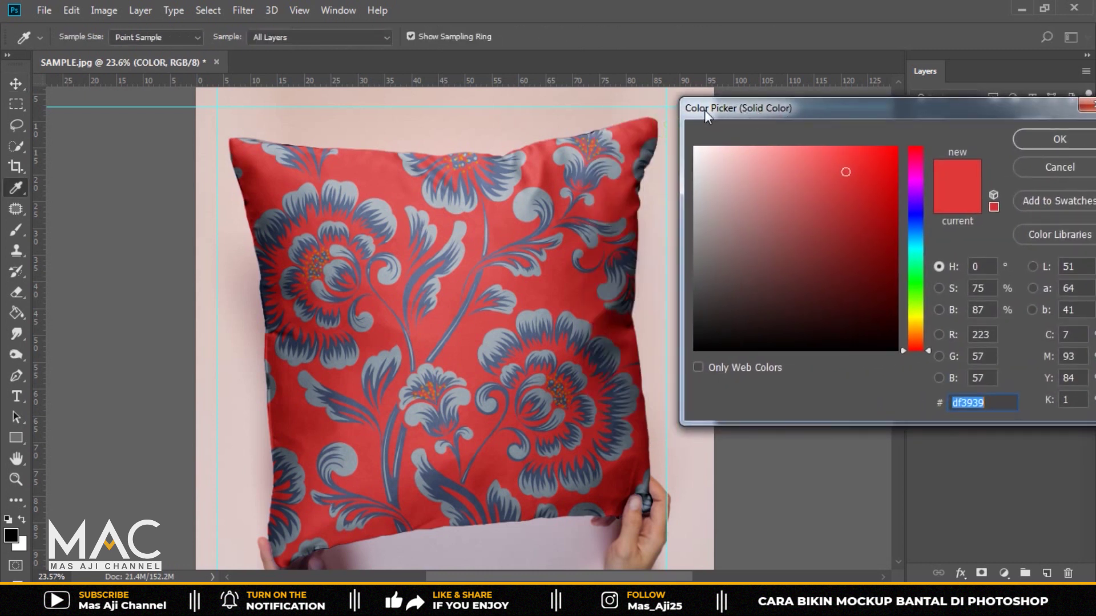
click(515, 183)
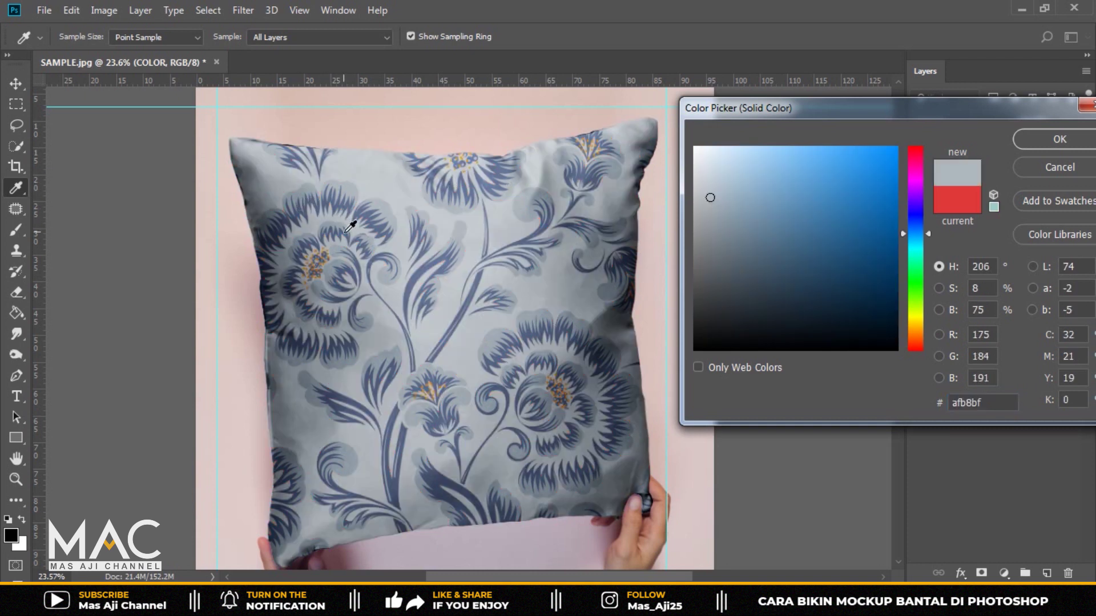
click(340, 202)
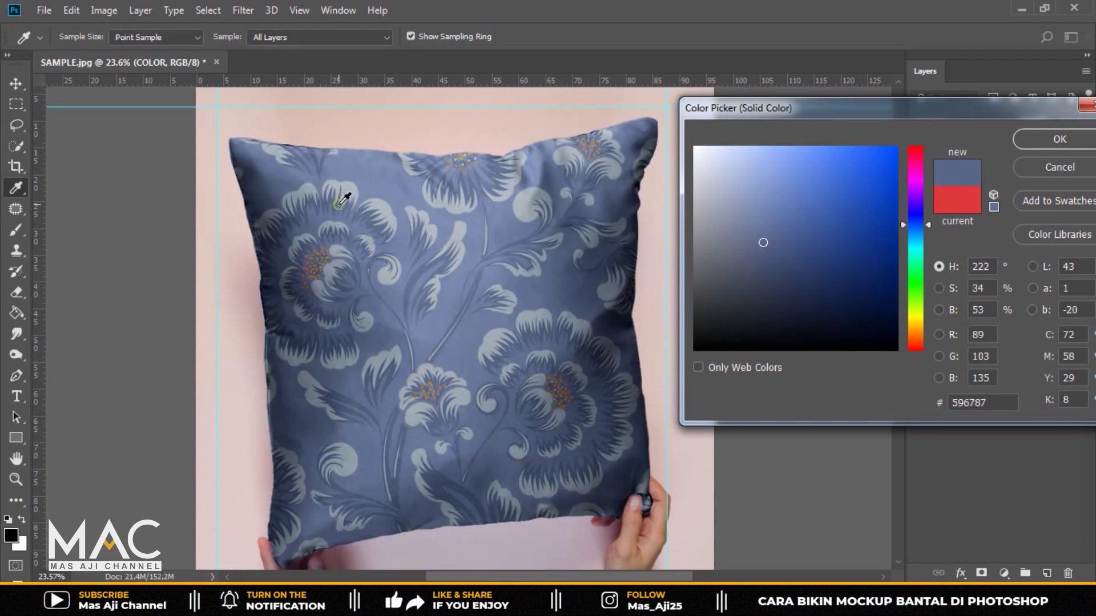
click(524, 199)
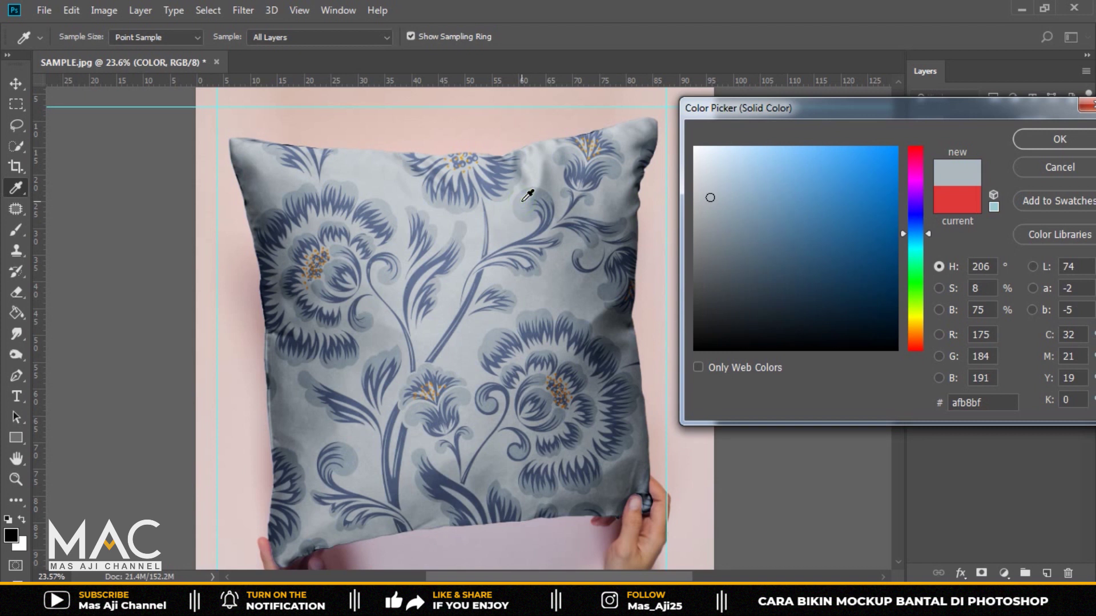
click(916, 317)
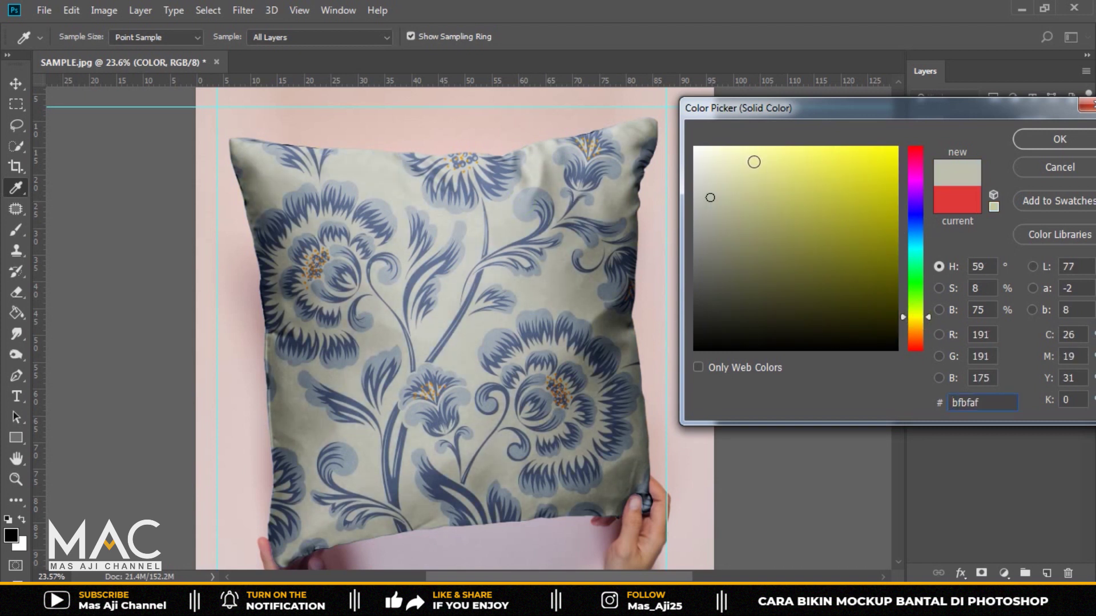
mouse_move(747, 153)
mouse_down()
mouse_move(766, 144)
mouse_move(742, 142)
mouse_up()
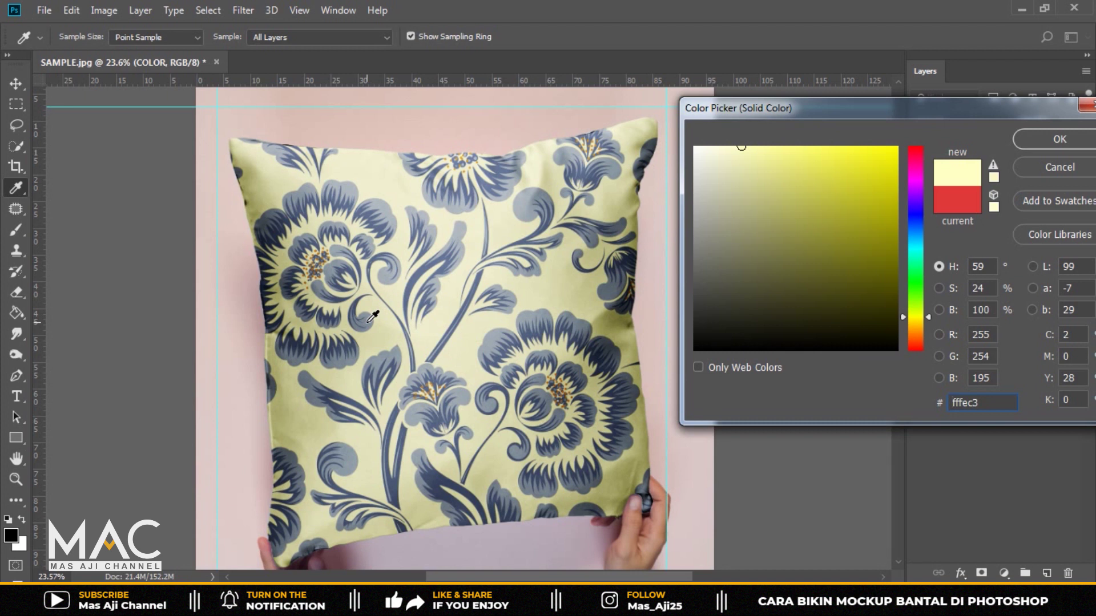
click(369, 322)
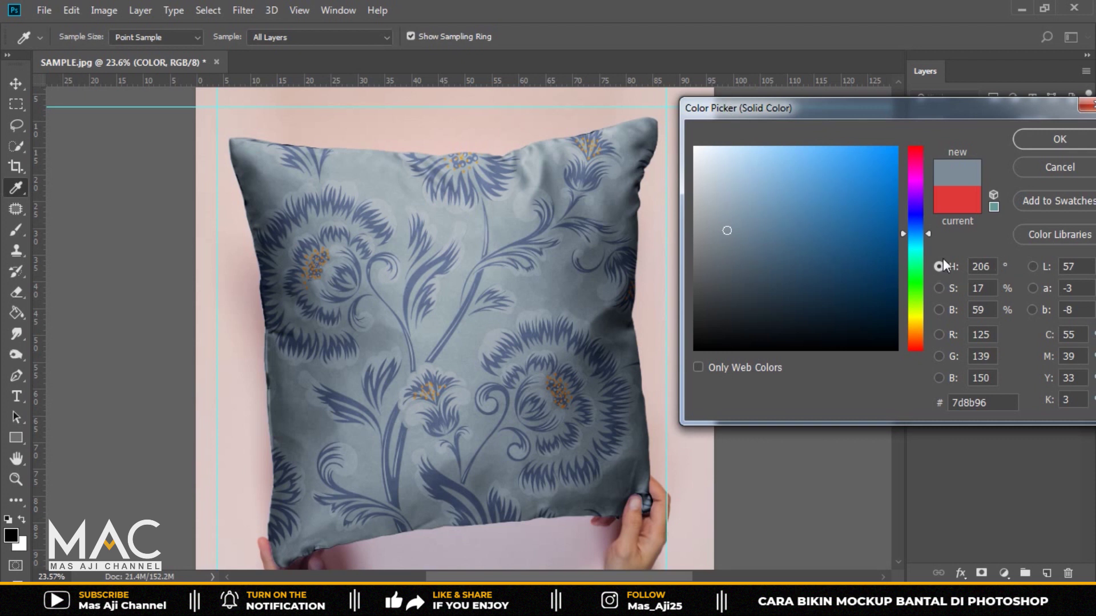
click(942, 311)
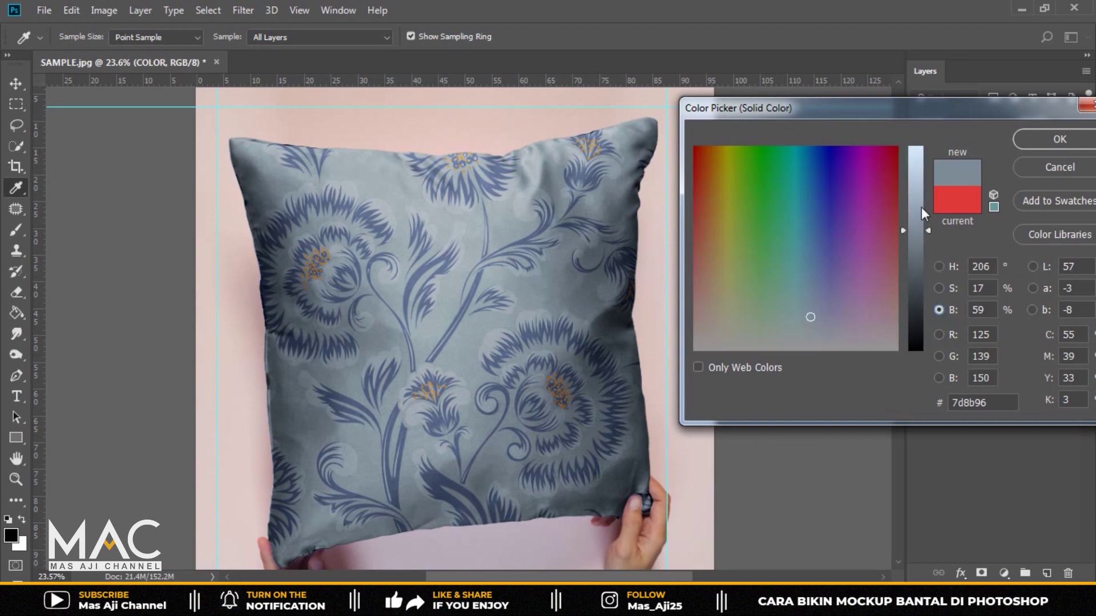
drag(930, 231, 936, 213)
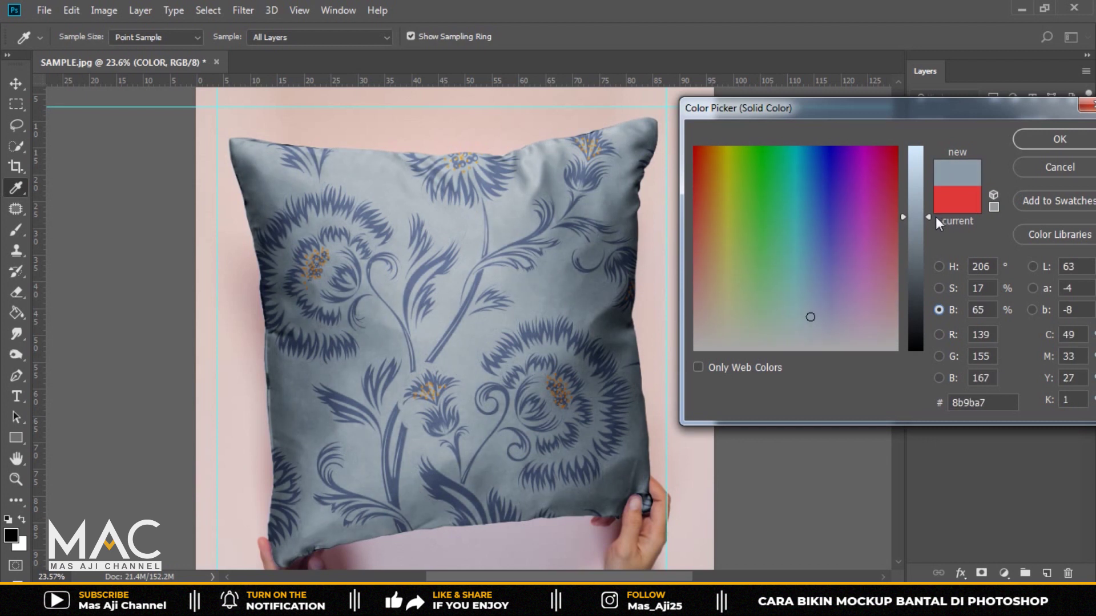
click(936, 217)
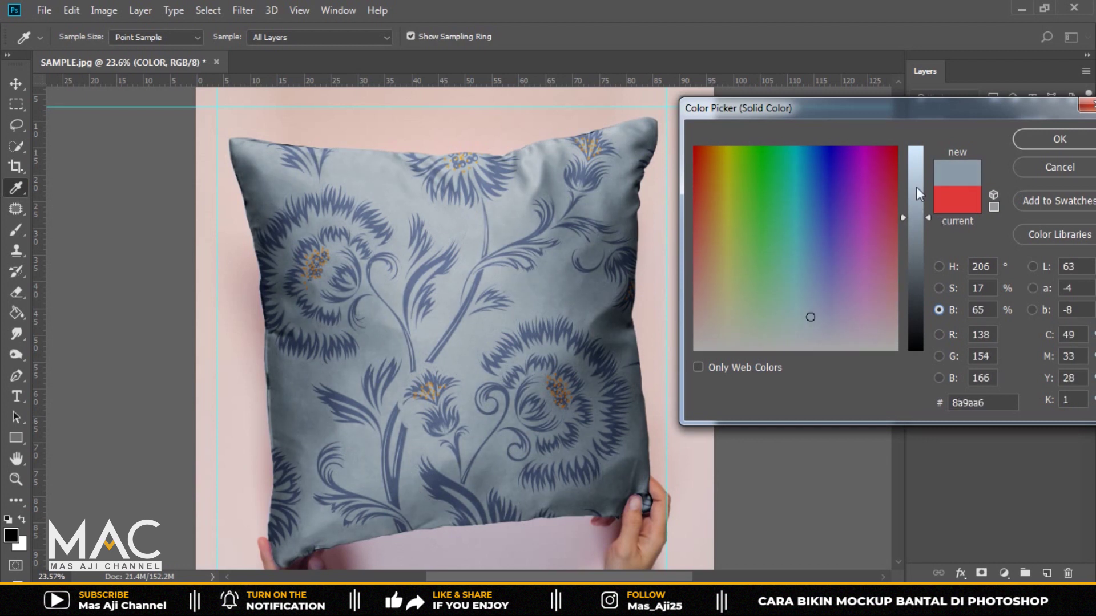
click(939, 267)
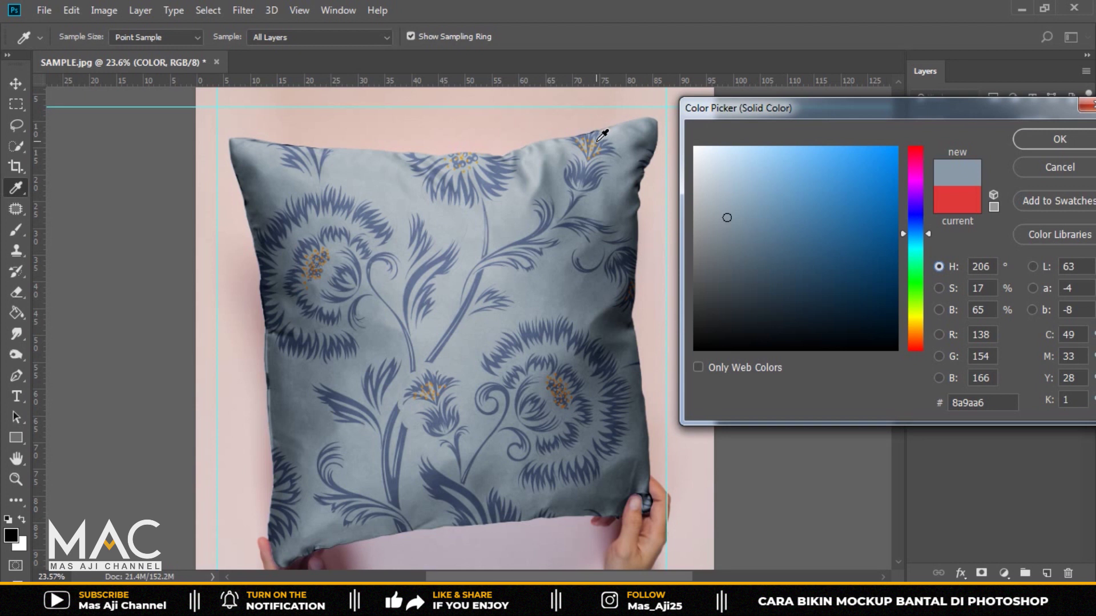
- Settle on pale yellow feffa5 for the COLOR fill and confirm it
text(d58d10)
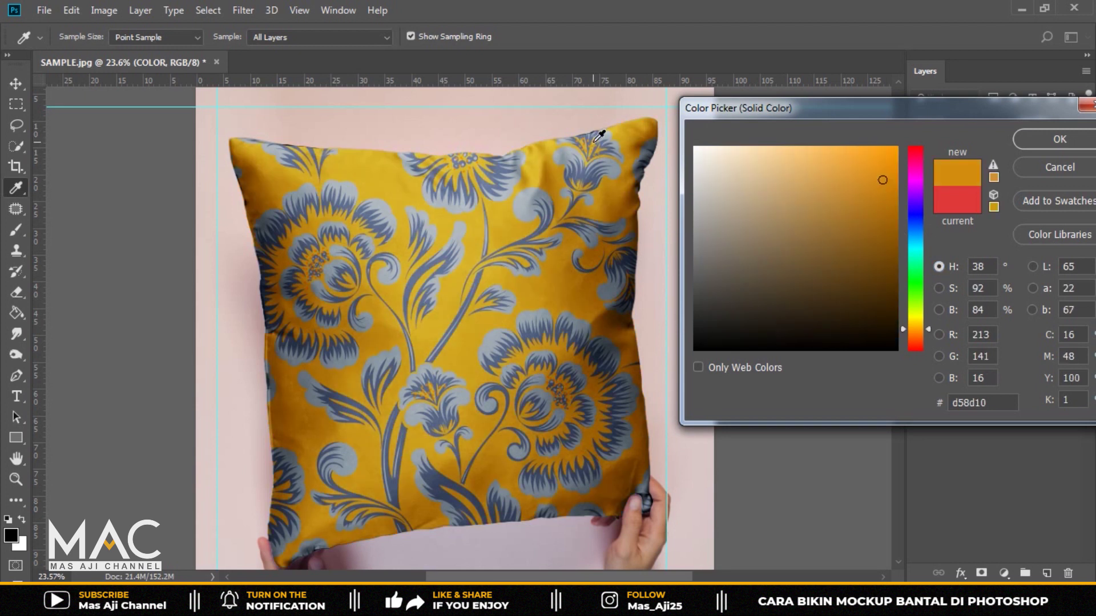
click(738, 155)
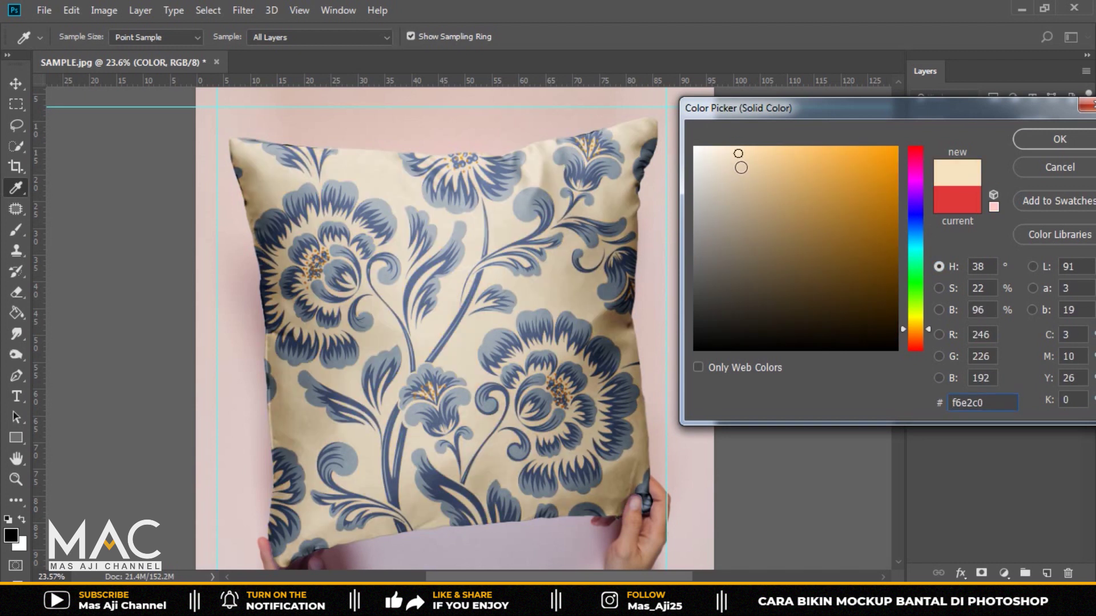
click(740, 154)
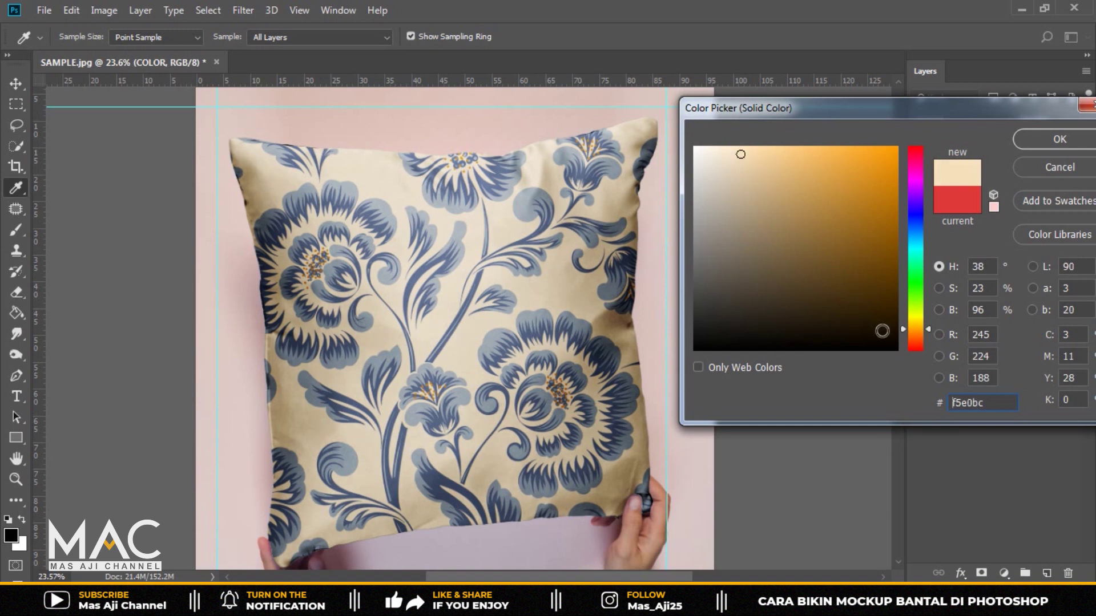
drag(902, 331, 902, 317)
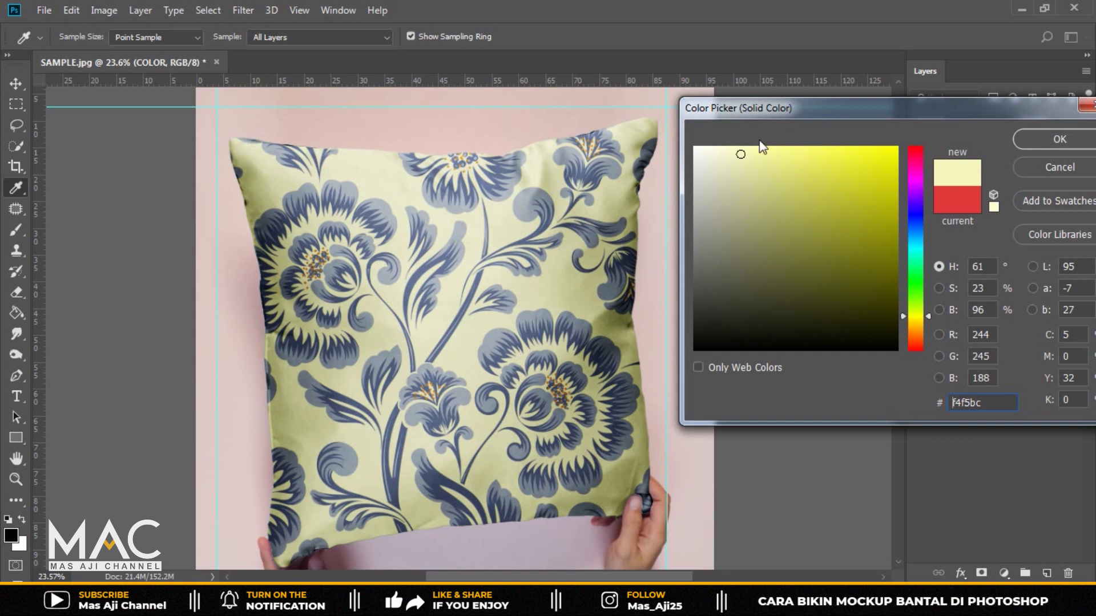
drag(756, 151, 766, 147)
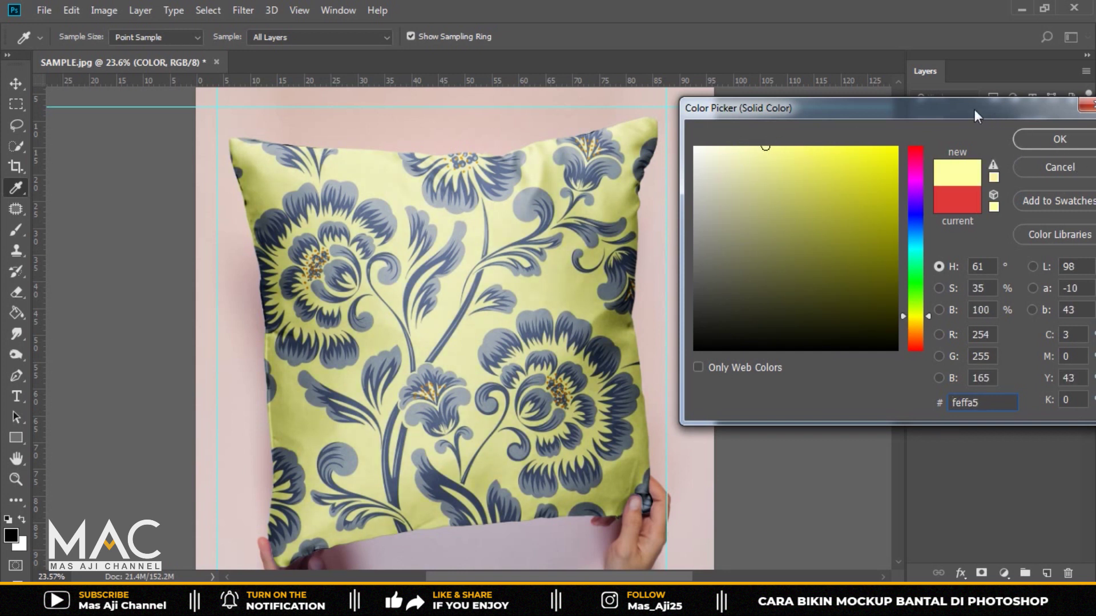
drag(974, 109, 747, 115)
click(839, 152)
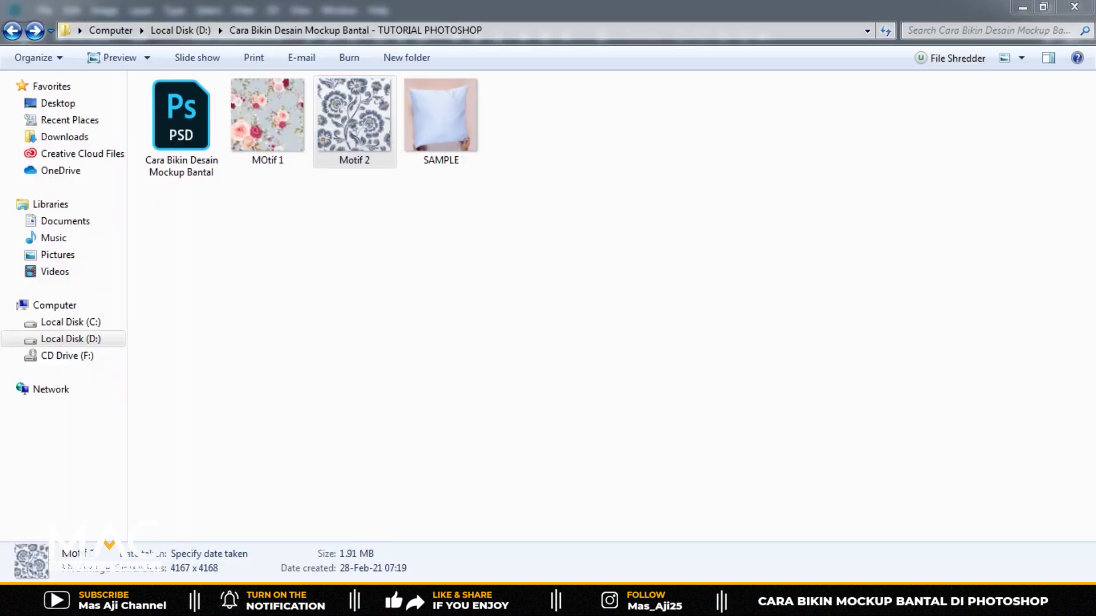
- View MOtif 1 and then Motif 2 in Windows Photo Viewer, then close it
double_click(264, 111)
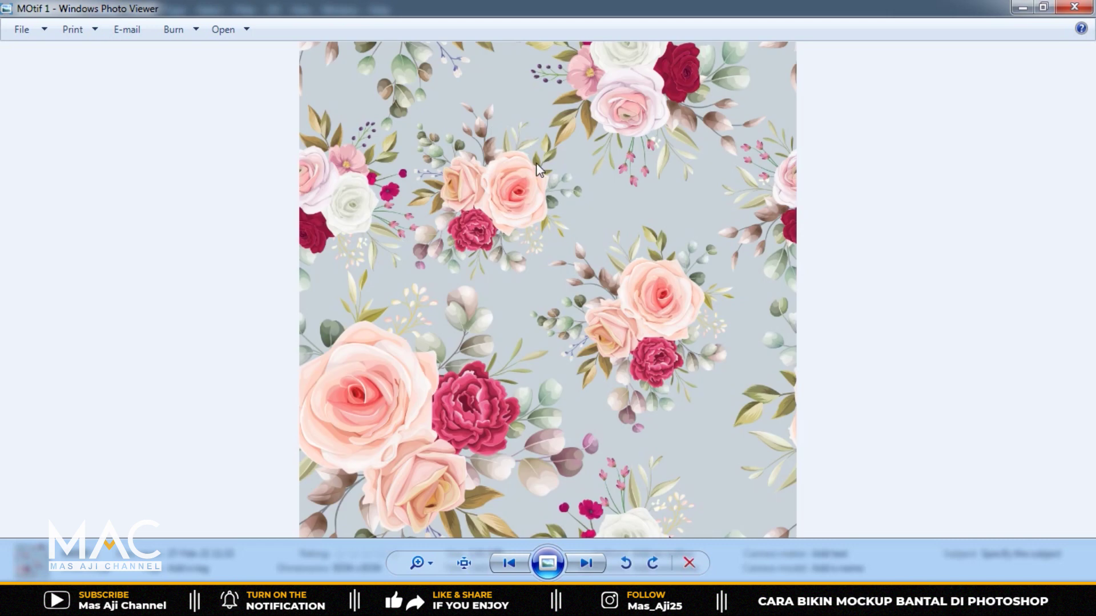
click(586, 563)
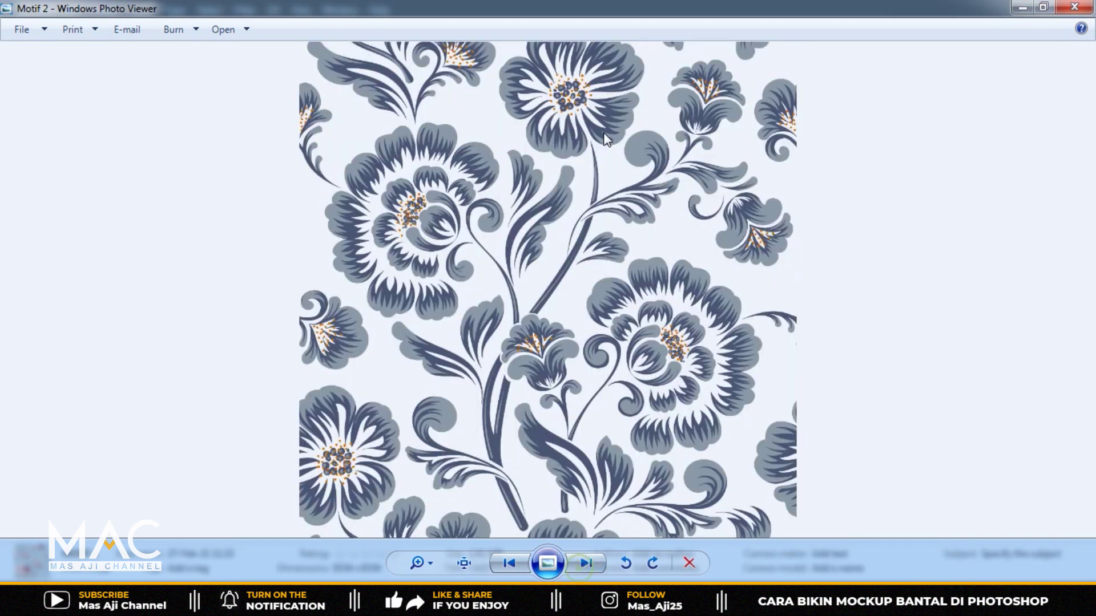
click(1071, 8)
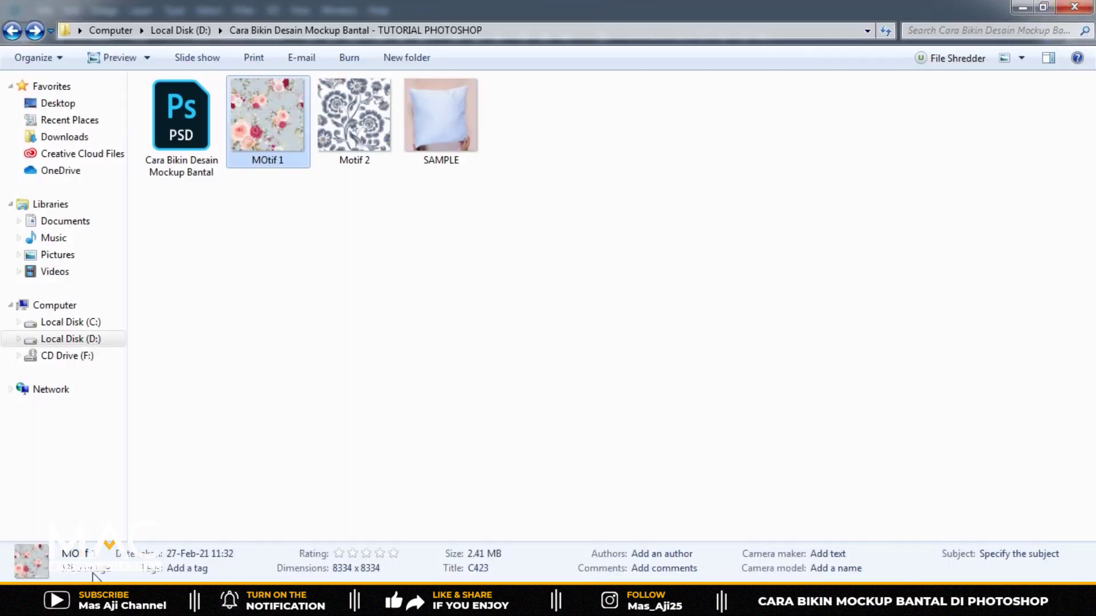